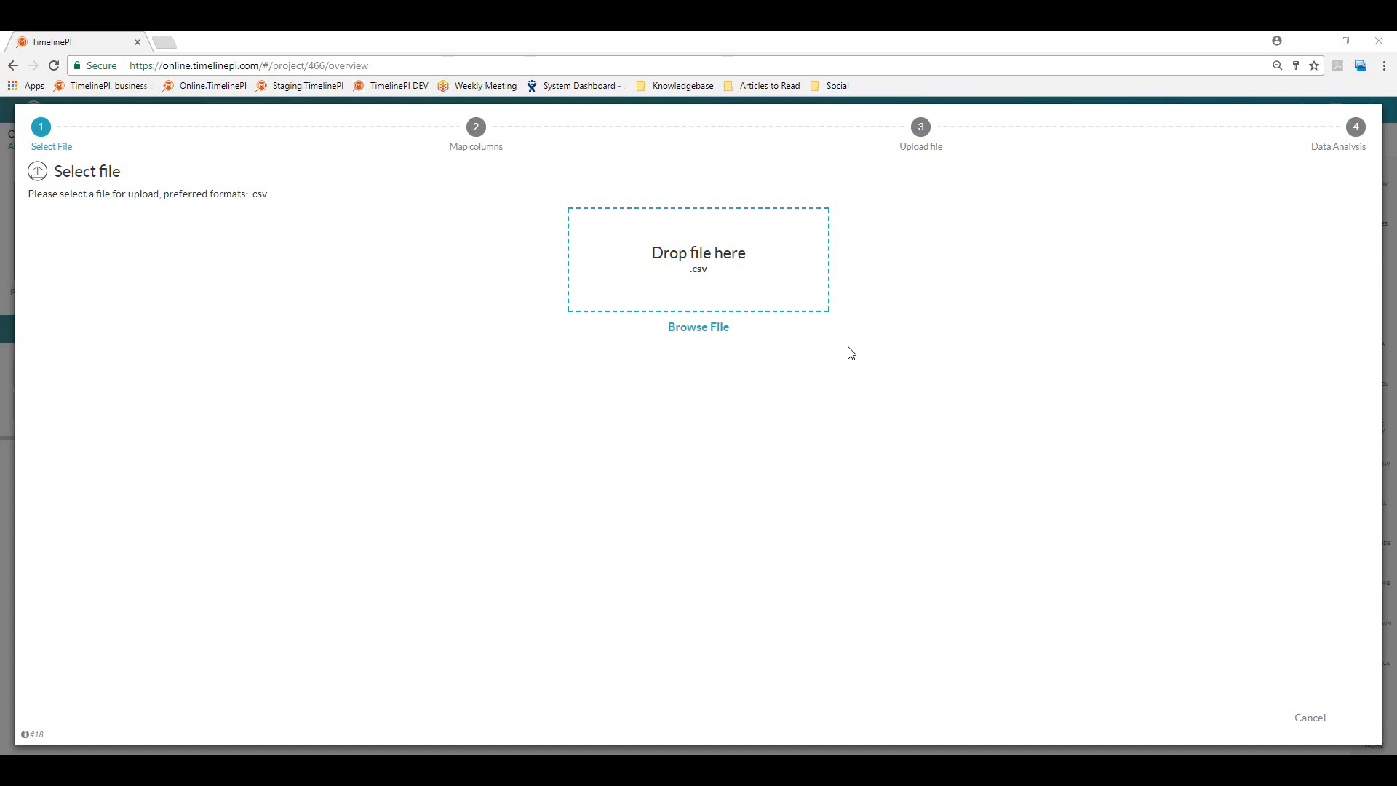
# - Select the CityServicesData CSV file from the GoodSet folder for upload
pyautogui.click(779, 300)
pyautogui.click(203, 134)
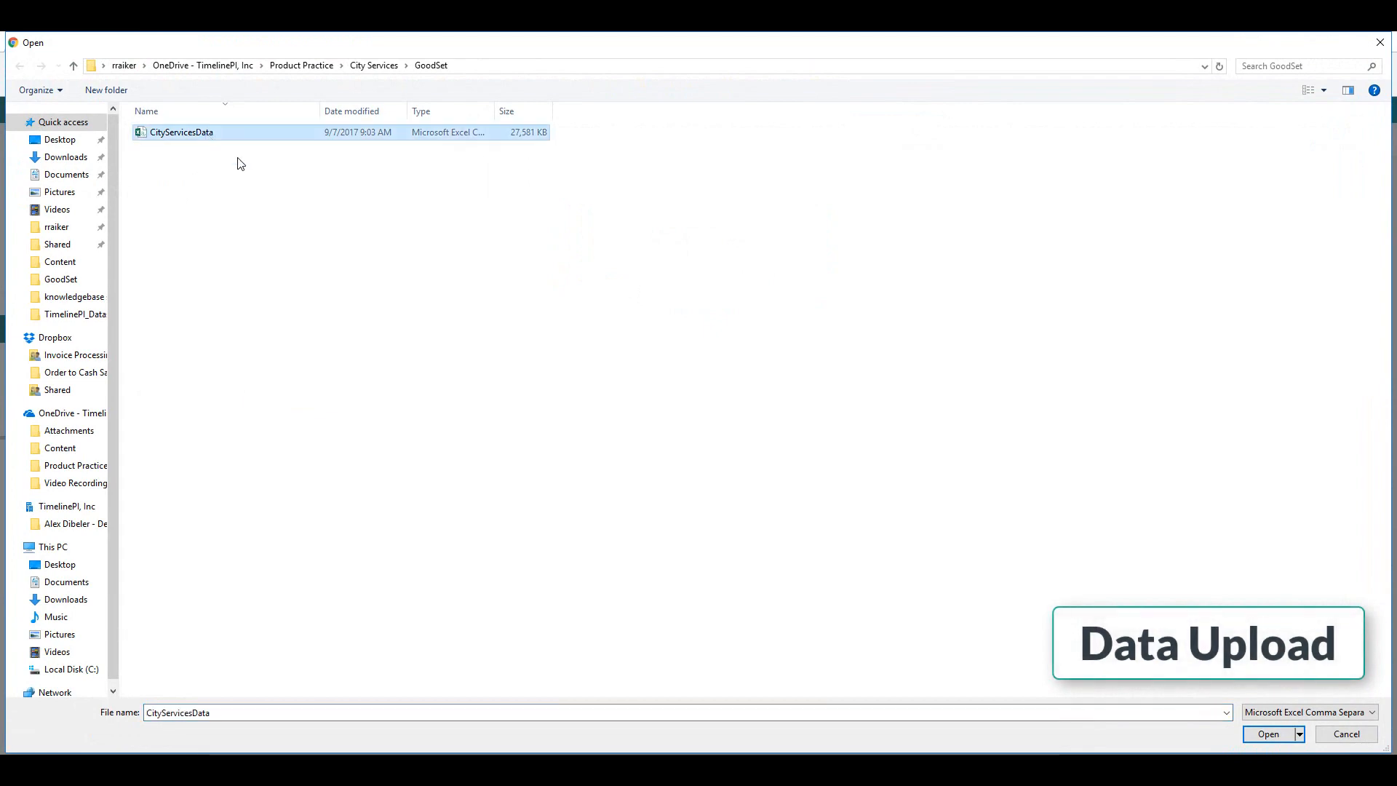
pyautogui.click(1268, 733)
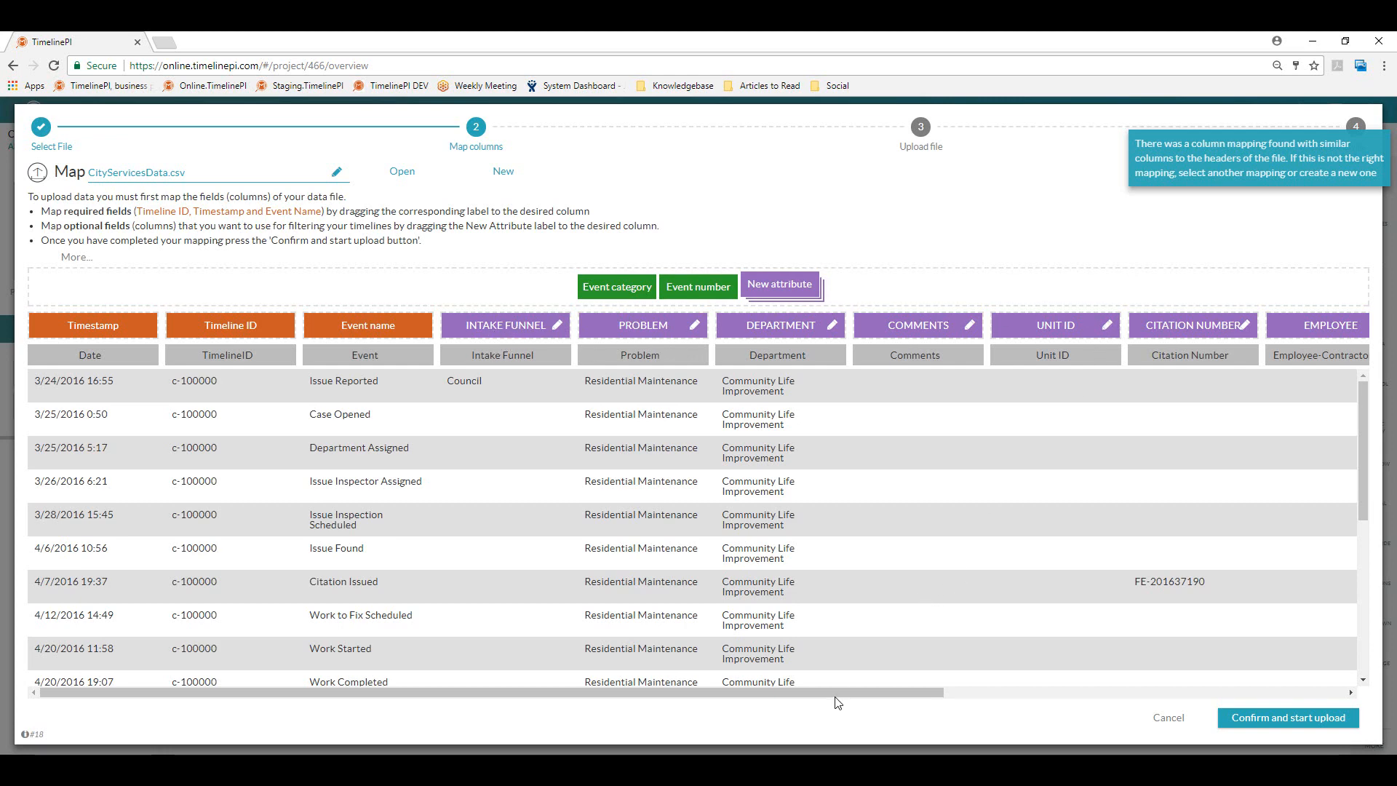
# - Review the column mapping through to the City Council column and cancel the upload
pyautogui.moveTo(840, 699); pyautogui.dragTo(1251, 641)
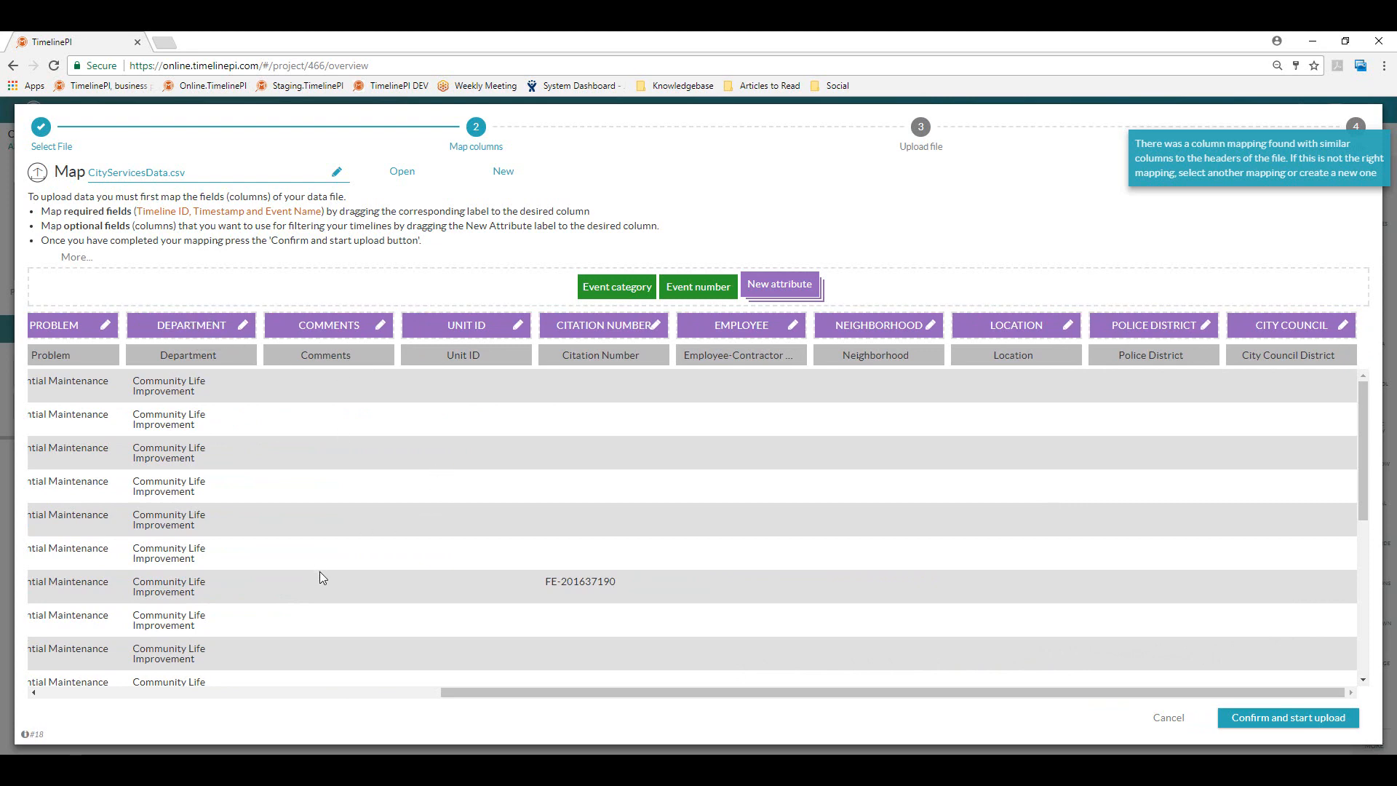
pyautogui.click(1184, 720)
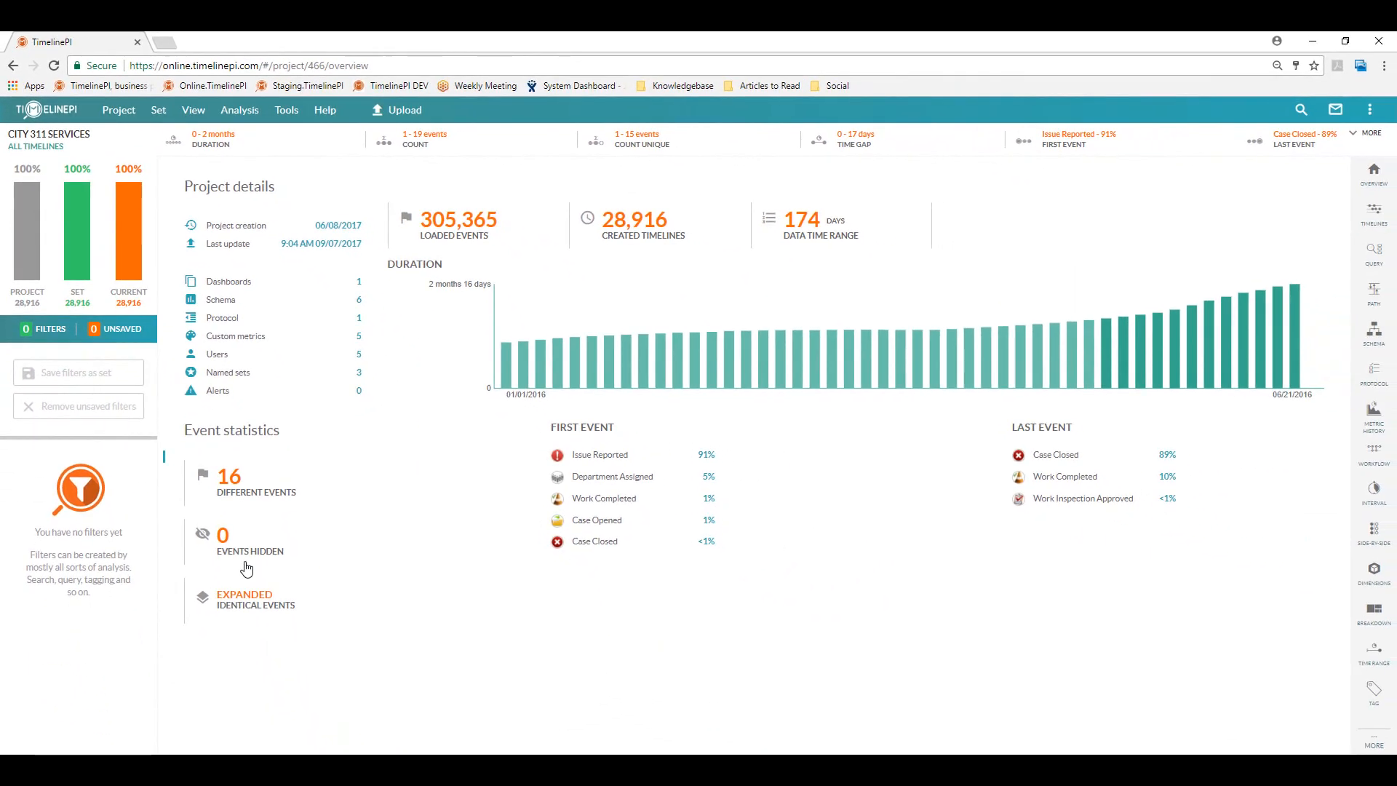
# - Open the list of different events and compare them by sorting on occurrences and timelines in both directions
pyautogui.click(228, 498)
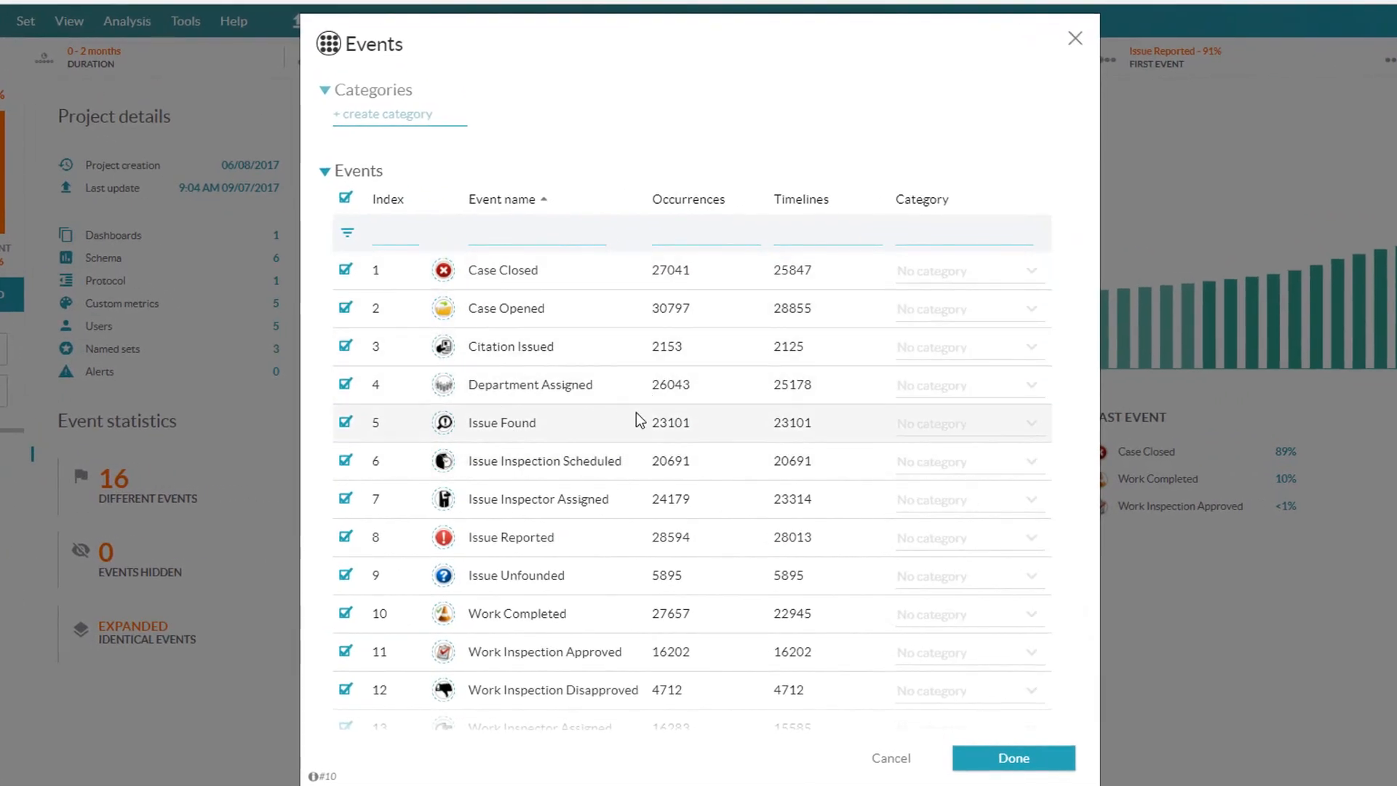
pyautogui.scroll(-2, 640, 400)
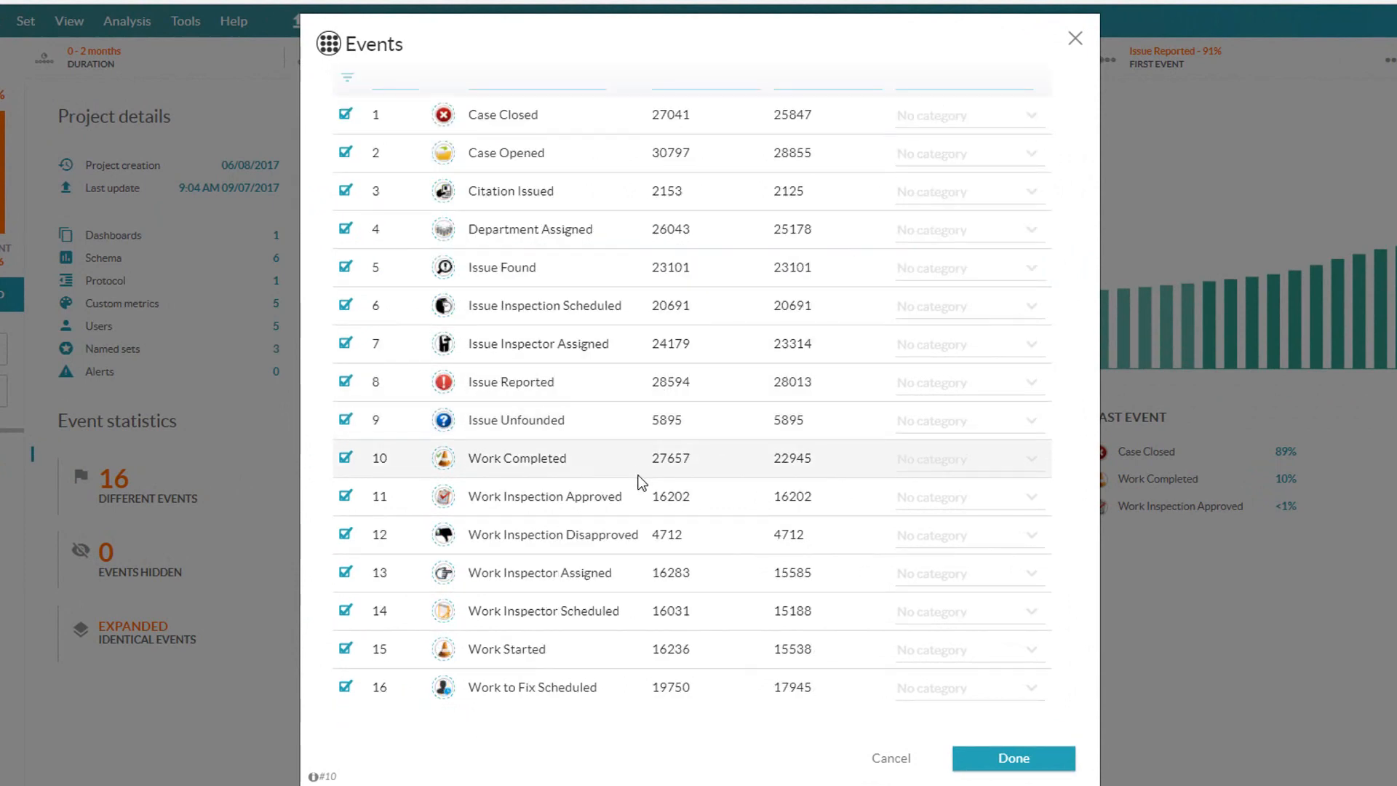
pyautogui.scroll(2, 640, 476)
pyautogui.click(707, 211)
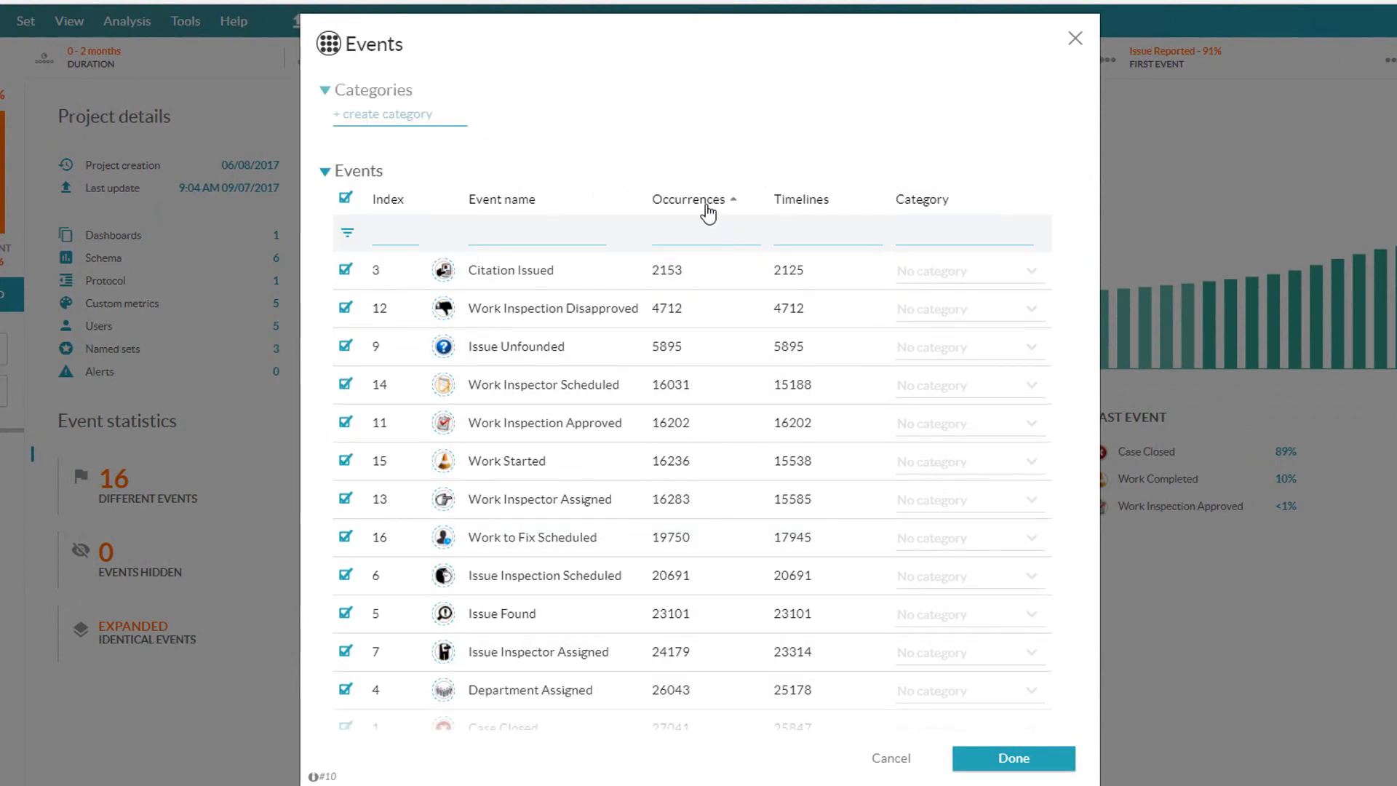
pyautogui.click(708, 210)
pyautogui.click(794, 204)
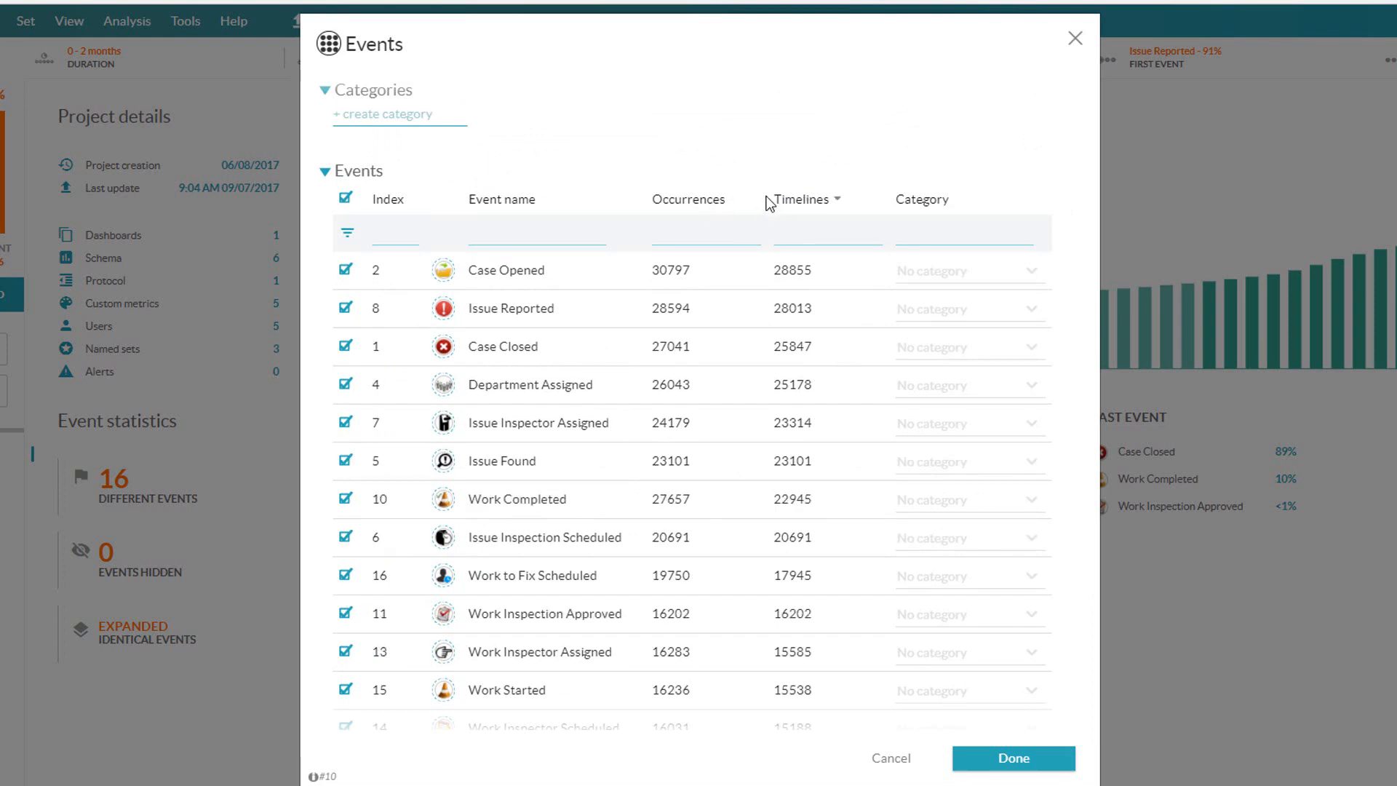
pyautogui.click(811, 210)
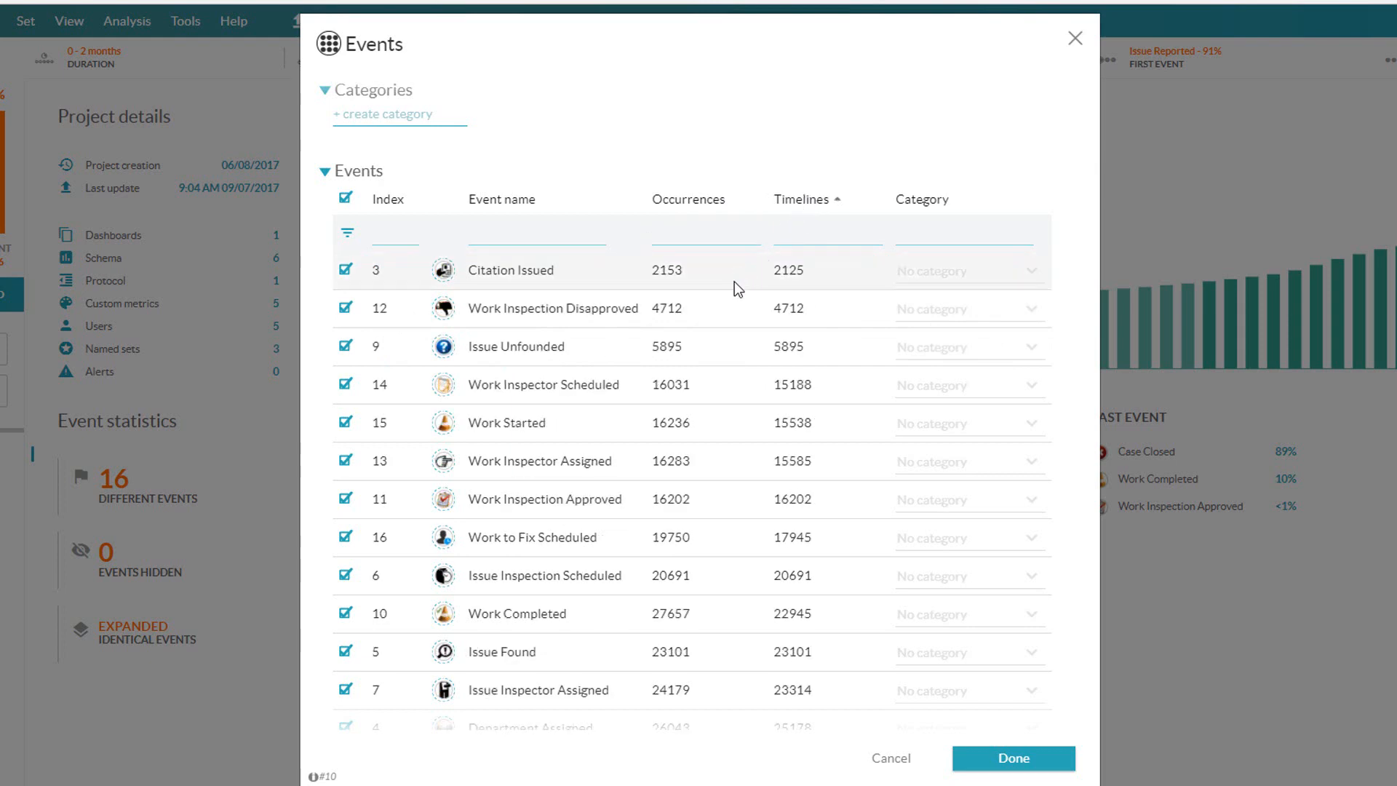
# - View the color and icon style options for the Work Inspector Scheduled event, and close the events list
pyautogui.click(444, 386)
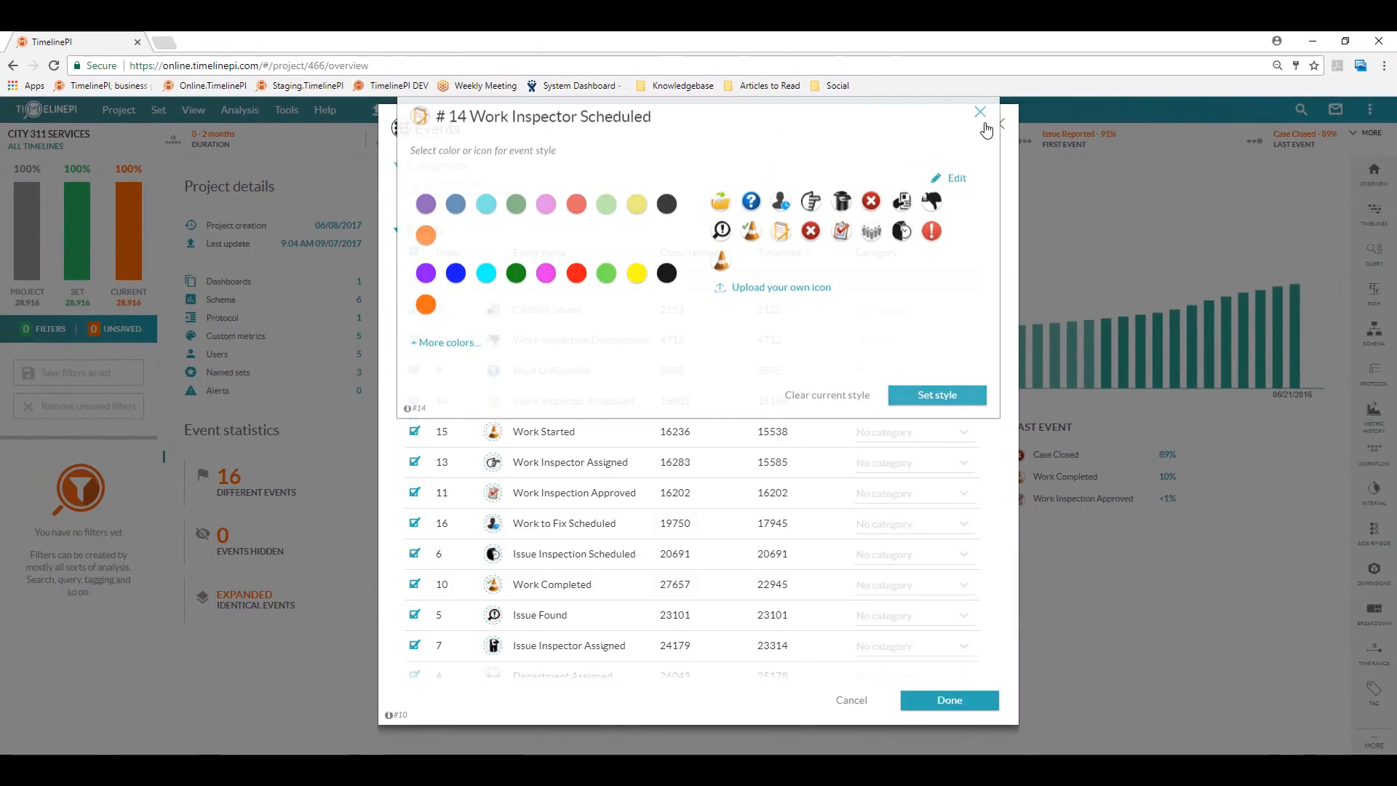
pyautogui.click(982, 117)
pyautogui.click(999, 124)
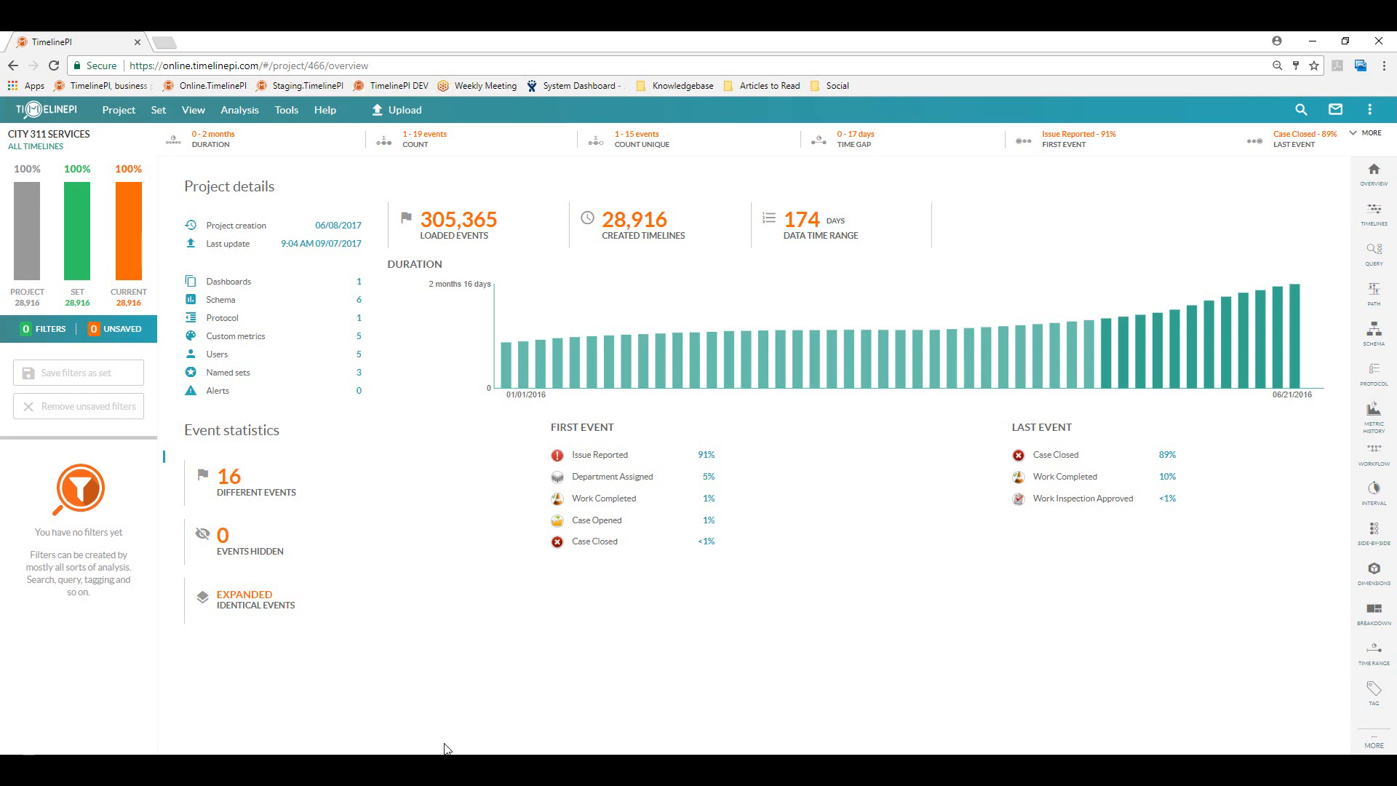
# - Open the Timelines view and examine the event sequences of the service requests, including a Work Inspector Scheduled event's details
pyautogui.click(1374, 744)
pyautogui.click(1368, 227)
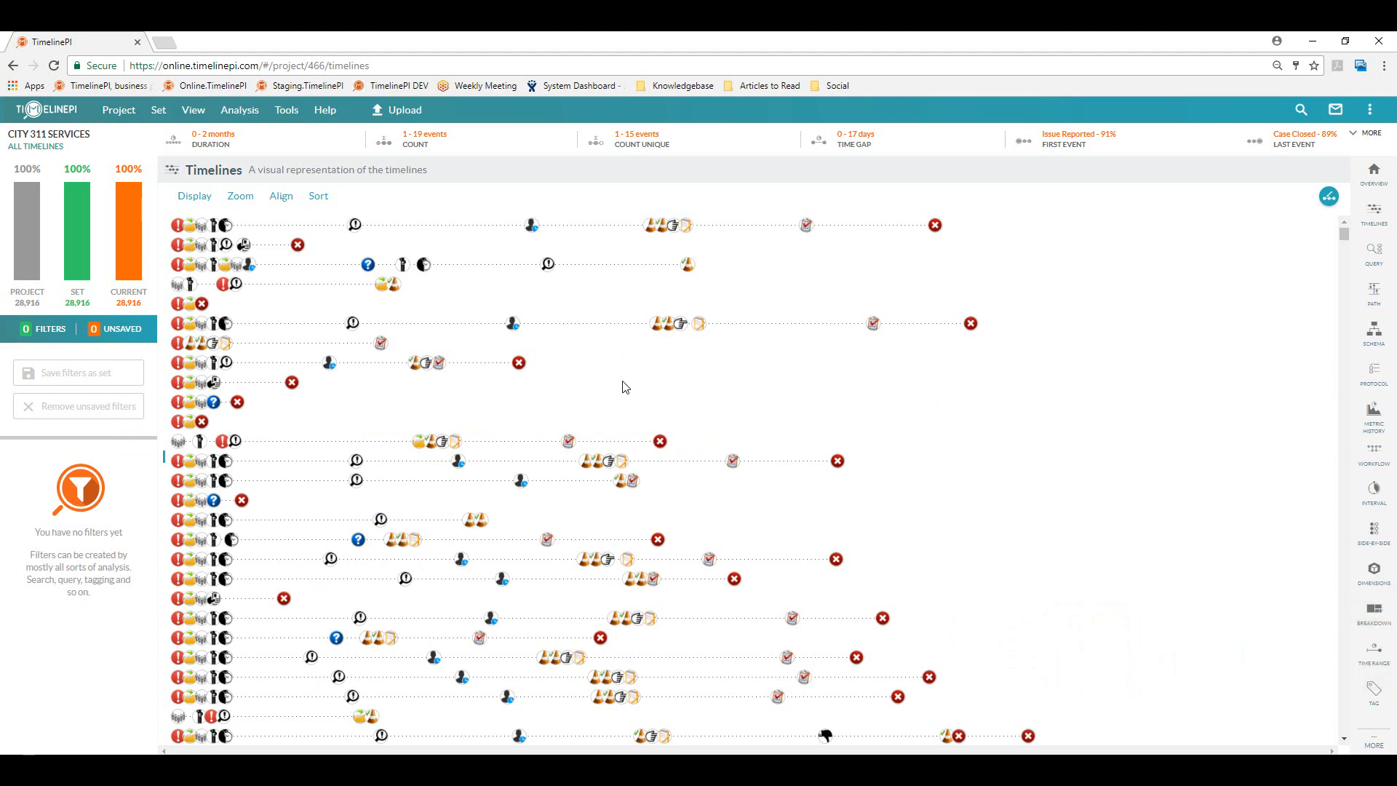
pyautogui.scroll(-2, 375, 429)
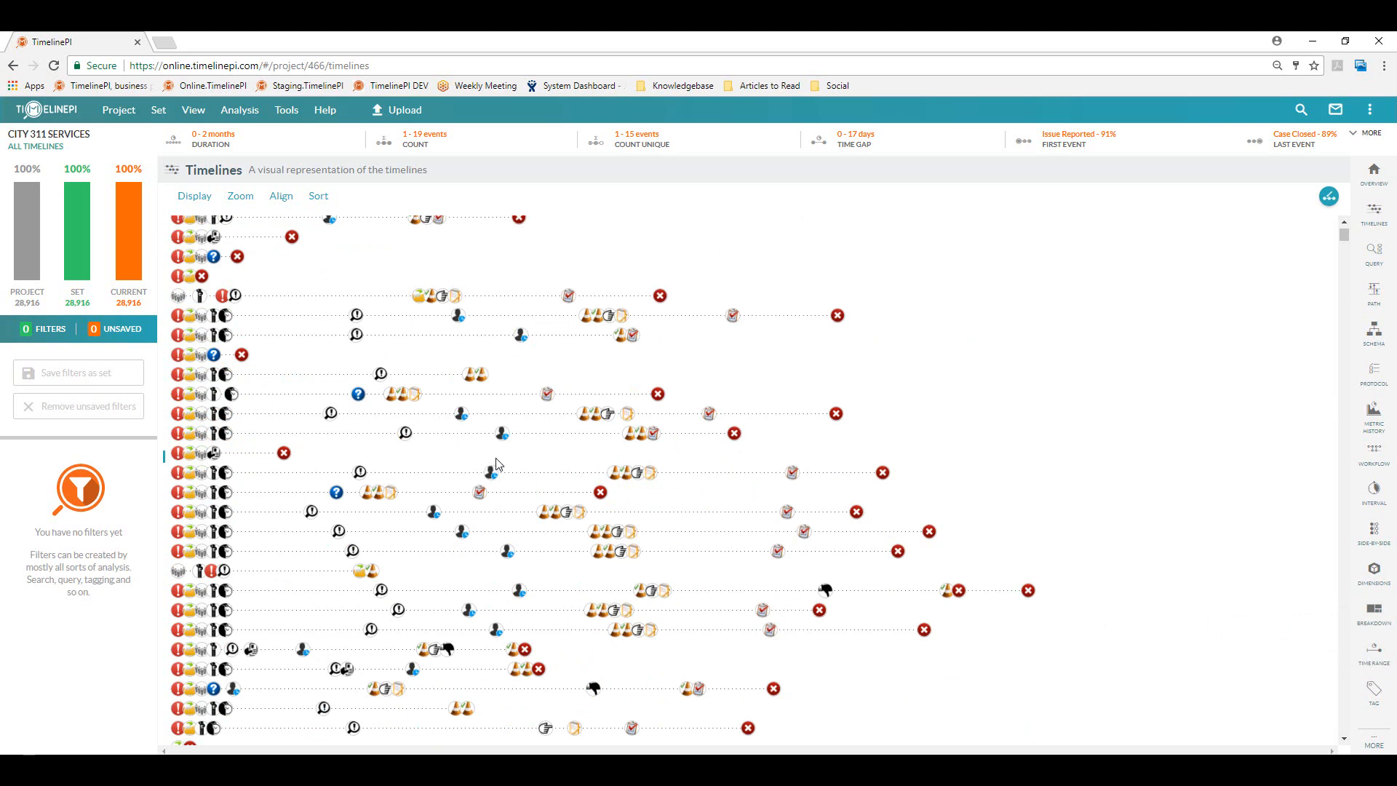
pyautogui.scroll(-1, 497, 464)
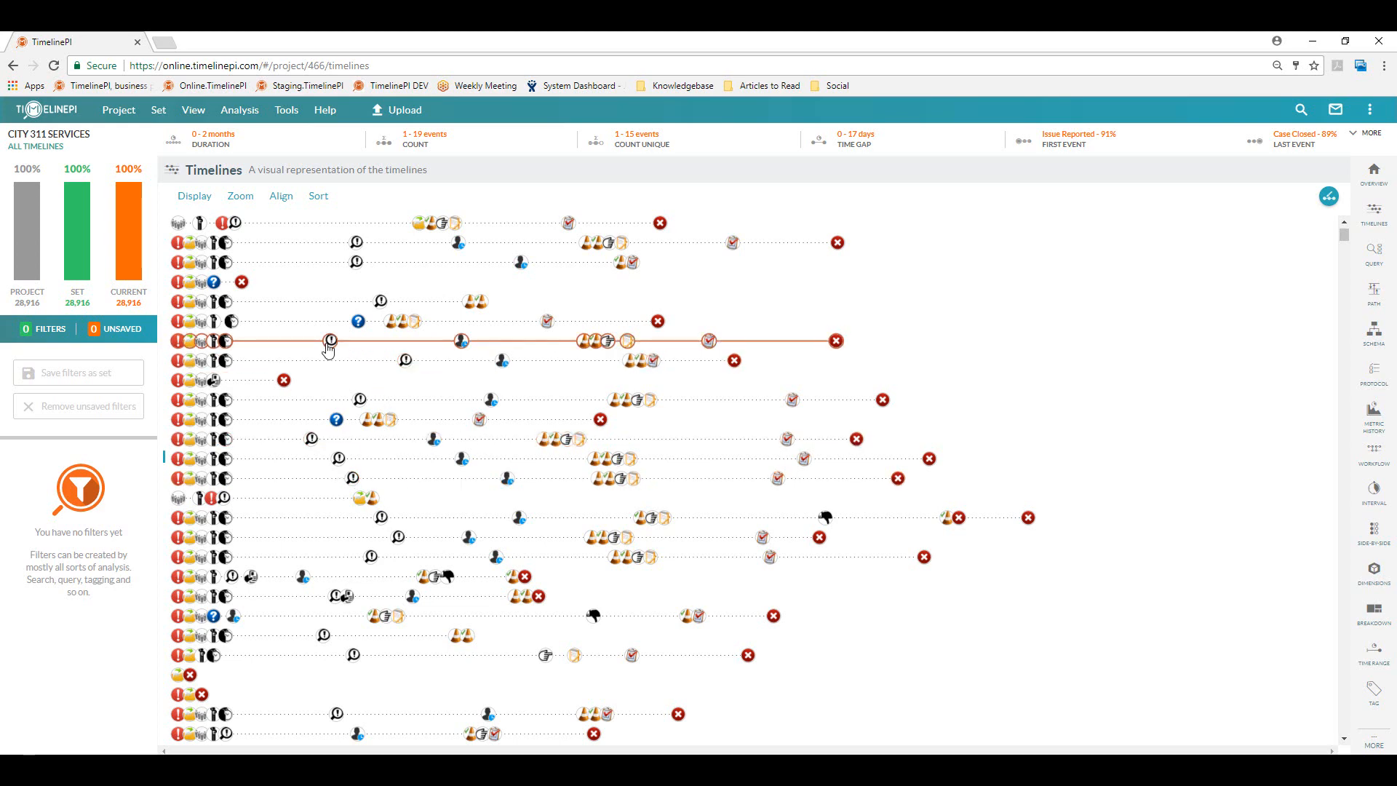
pyautogui.scroll(-1, 425, 469)
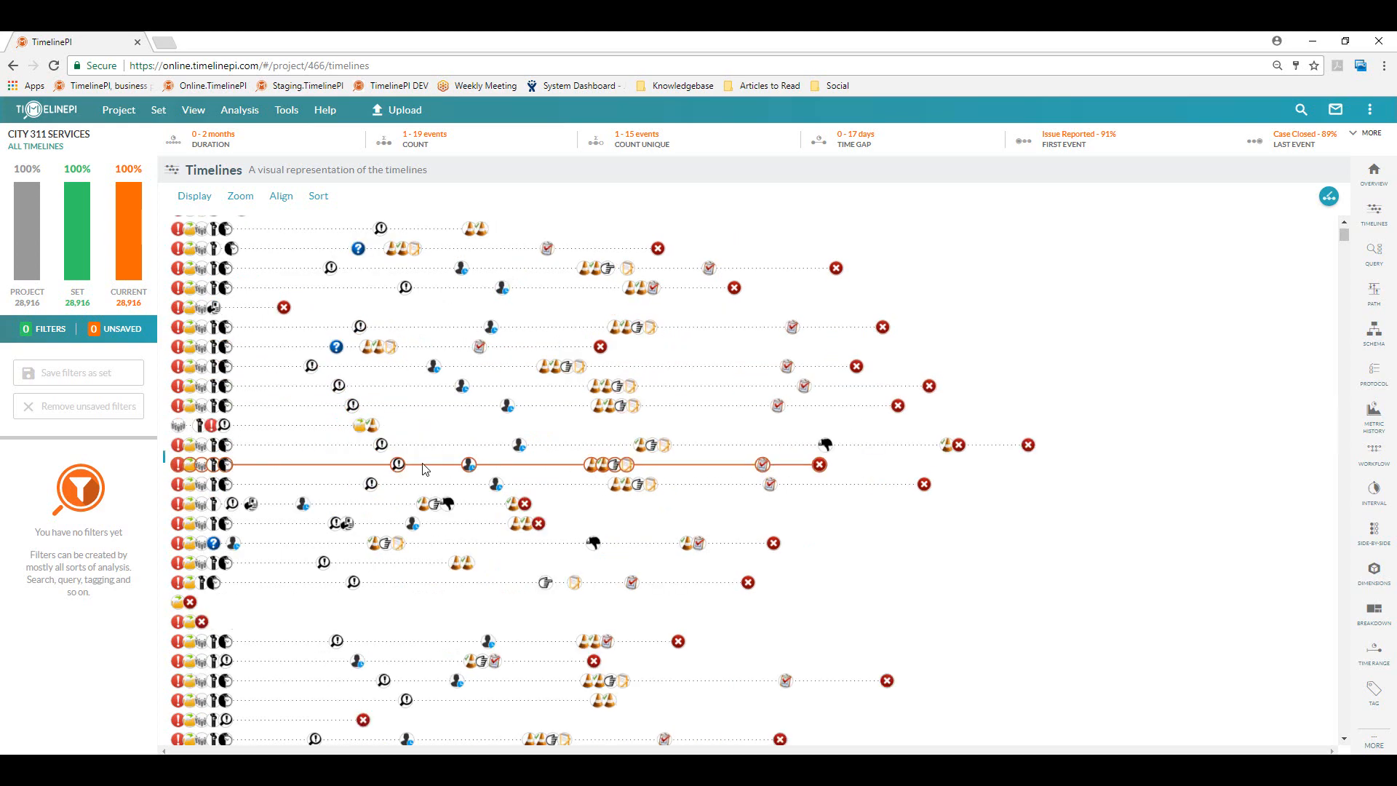
pyautogui.scroll(-4, 417, 484)
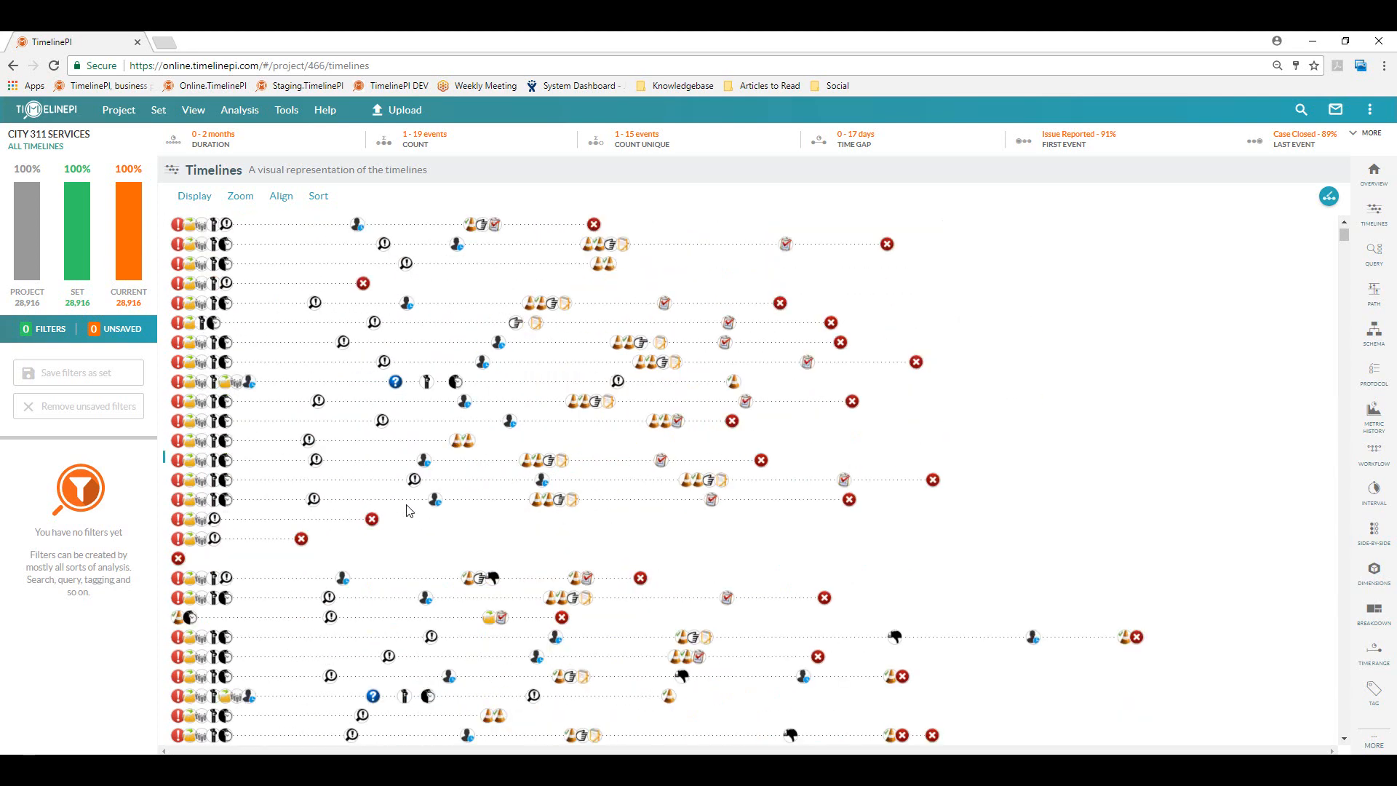
pyautogui.scroll(-1, 411, 512)
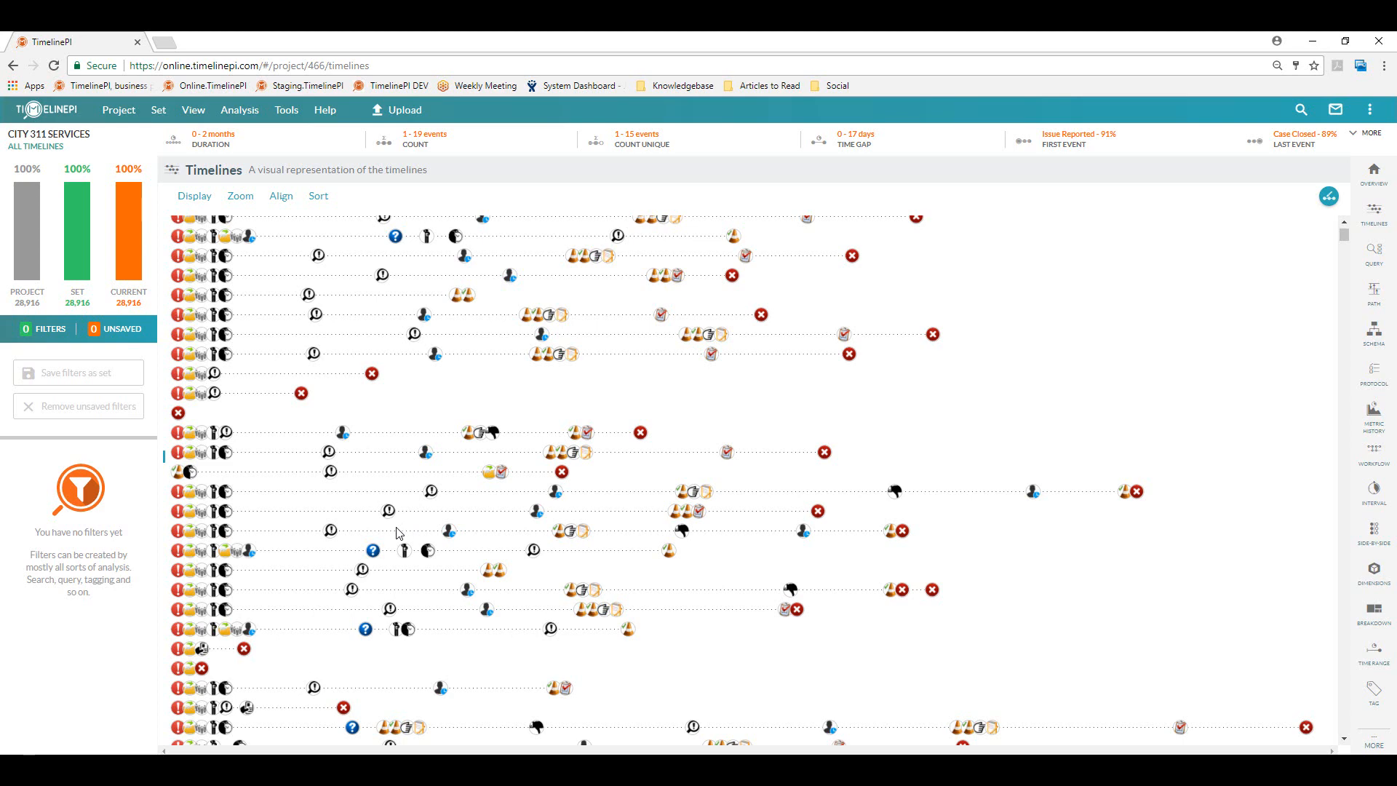
pyautogui.scroll(-2, 439, 593)
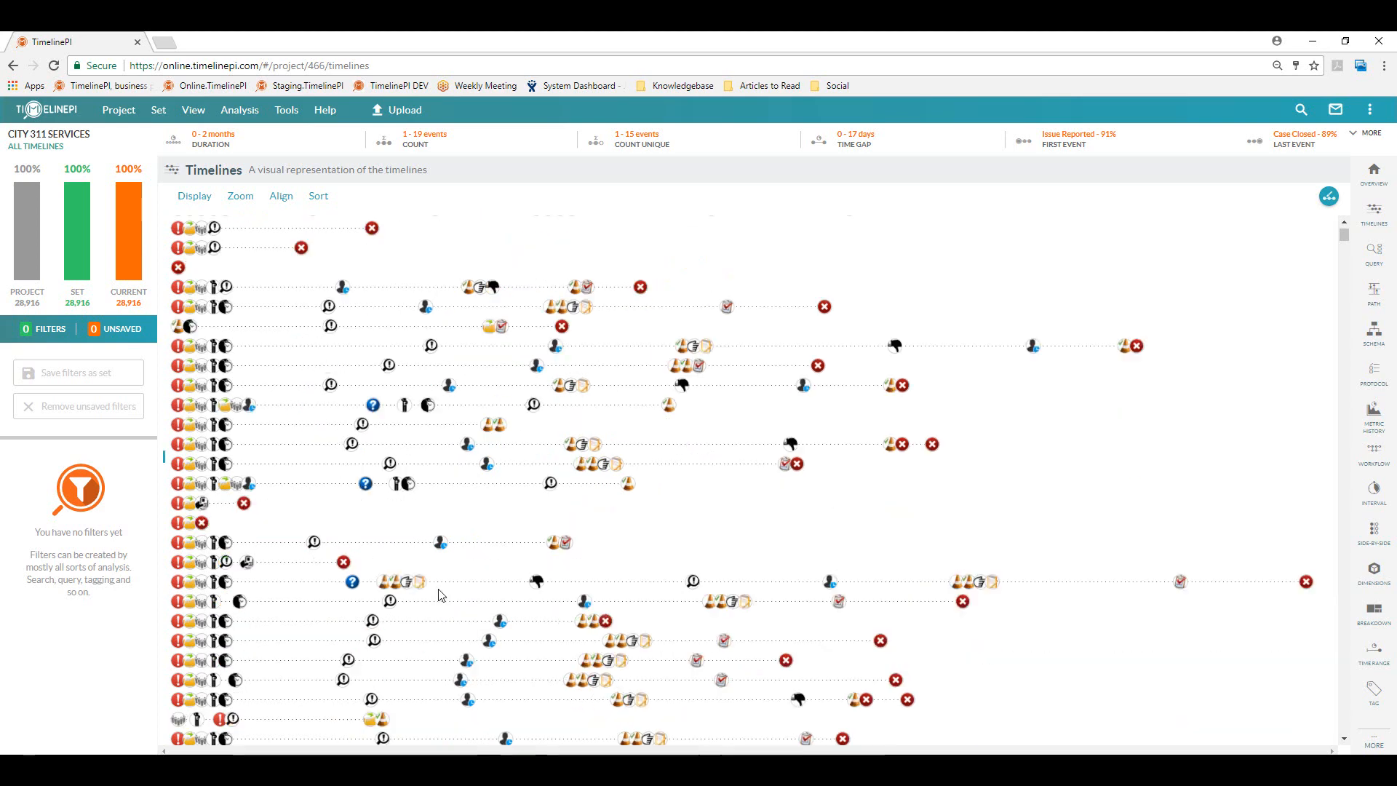
pyautogui.moveTo(427, 589)
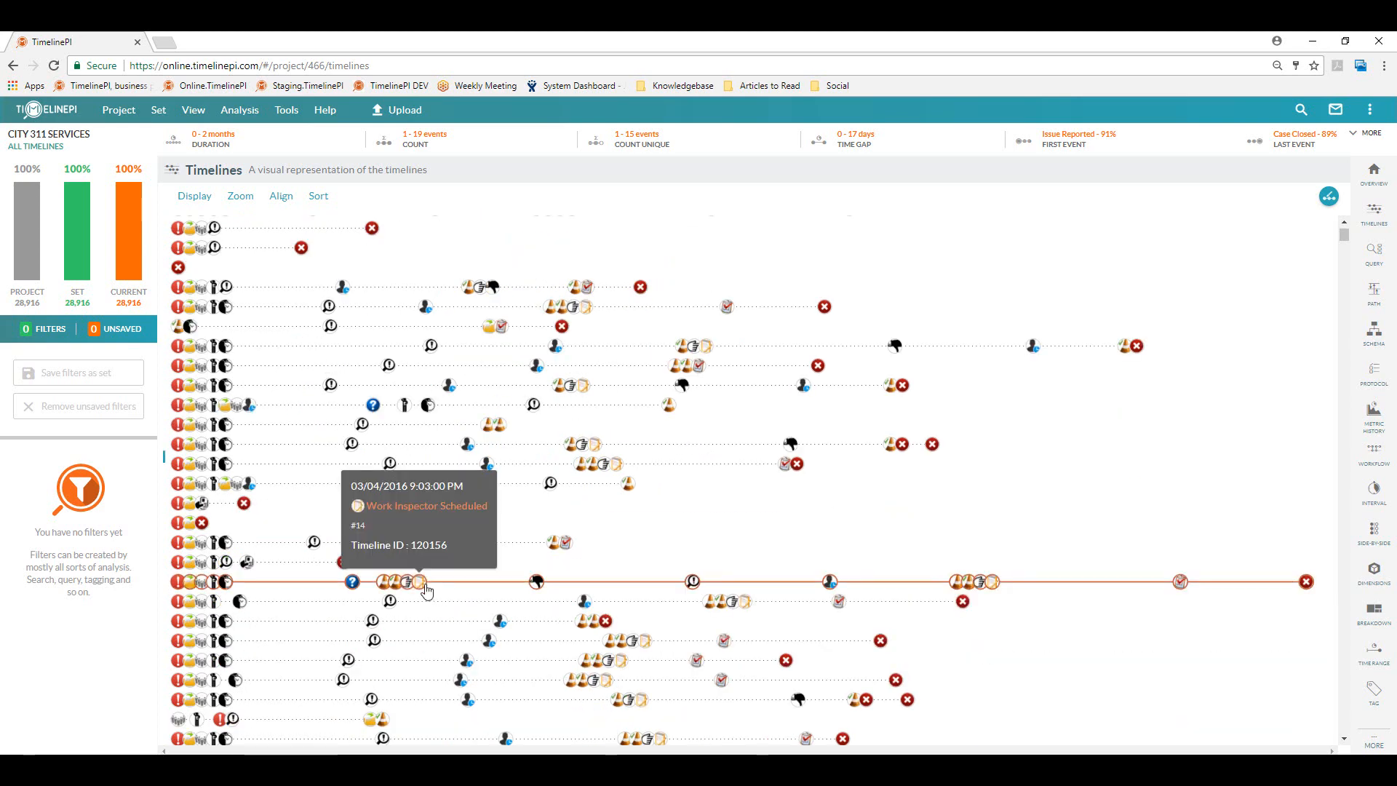
pyautogui.scroll(-2, 427, 591)
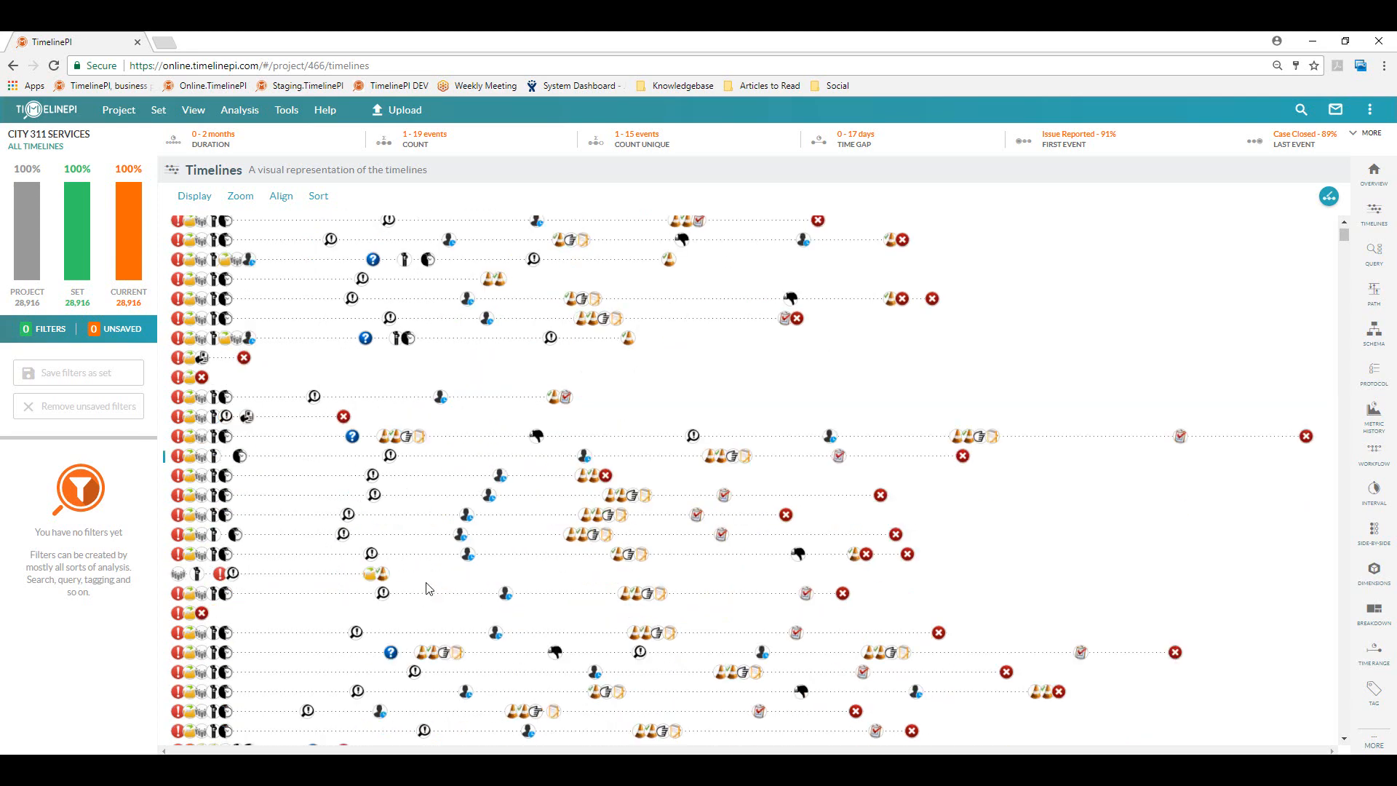
pyautogui.scroll(-1, 427, 590)
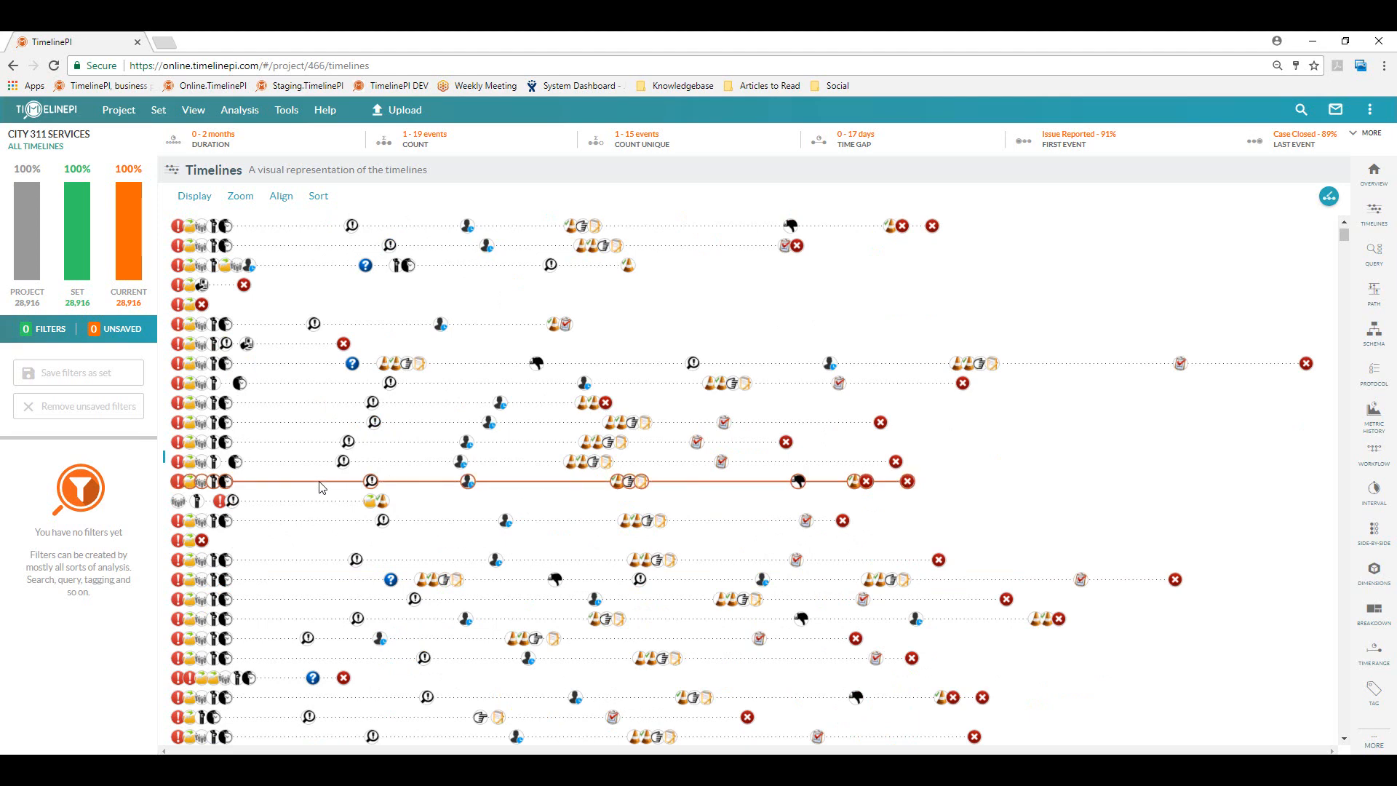
pyautogui.scroll(-1, 322, 486)
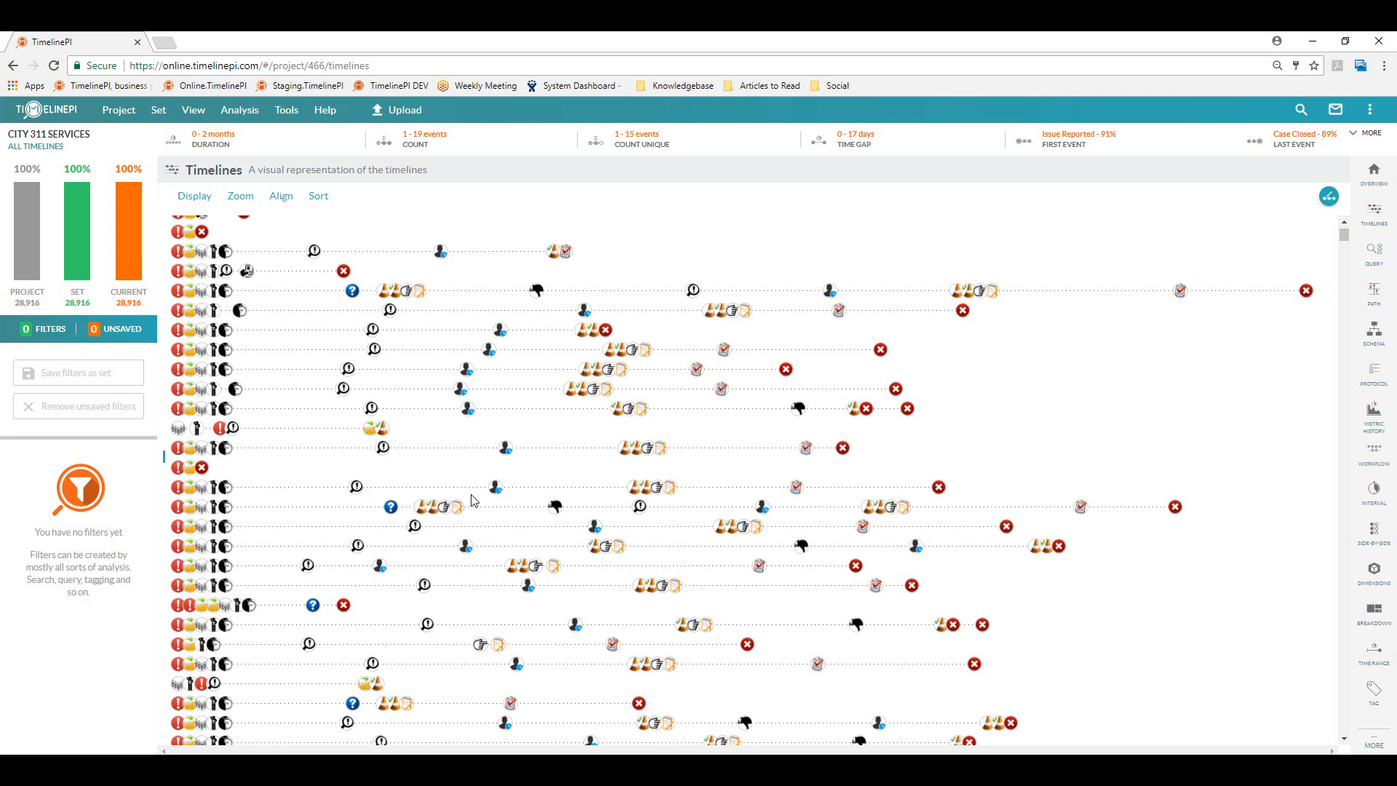
pyautogui.scroll(-1, 480, 501)
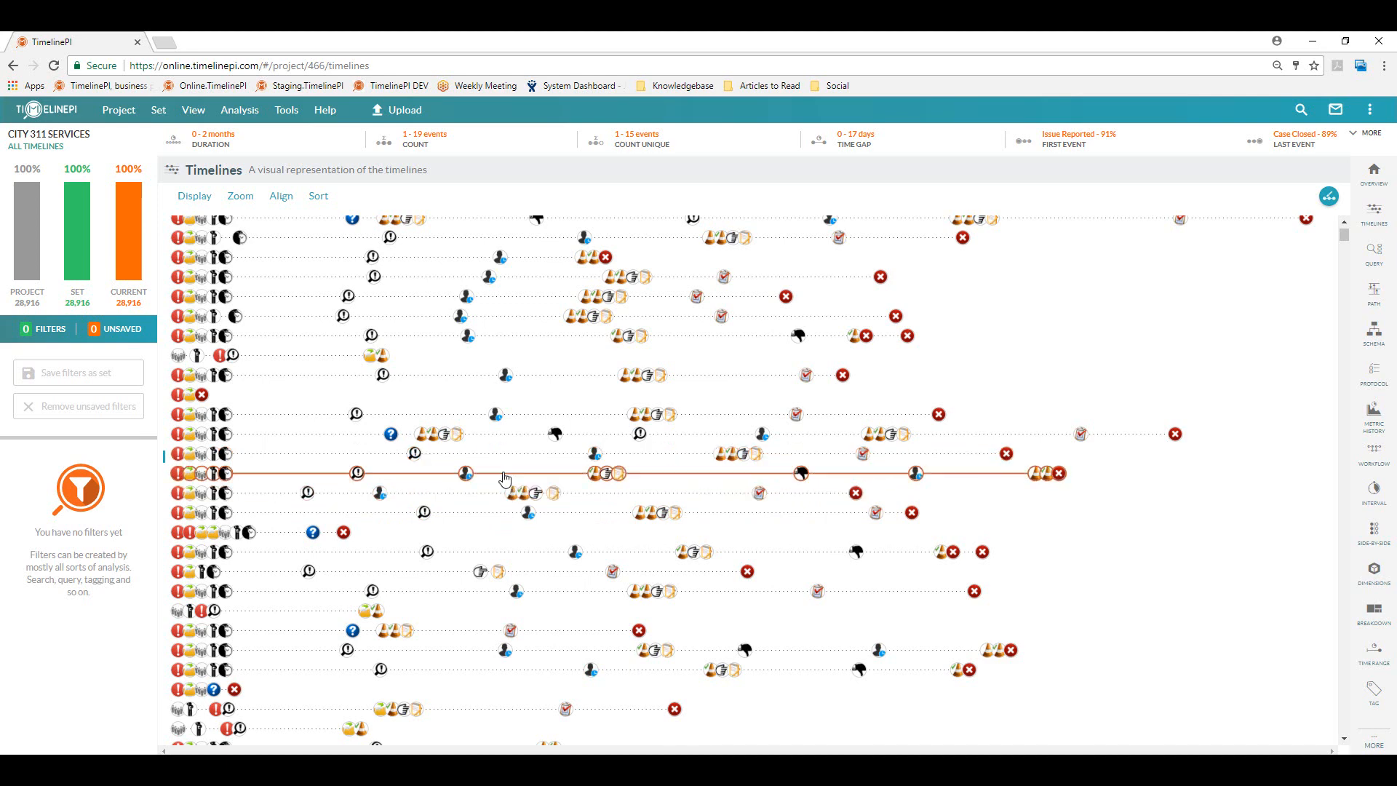
# - Open the details of a timeline with a disapproved work inspection and examine its early events and the gaps between them
pyautogui.click(505, 477)
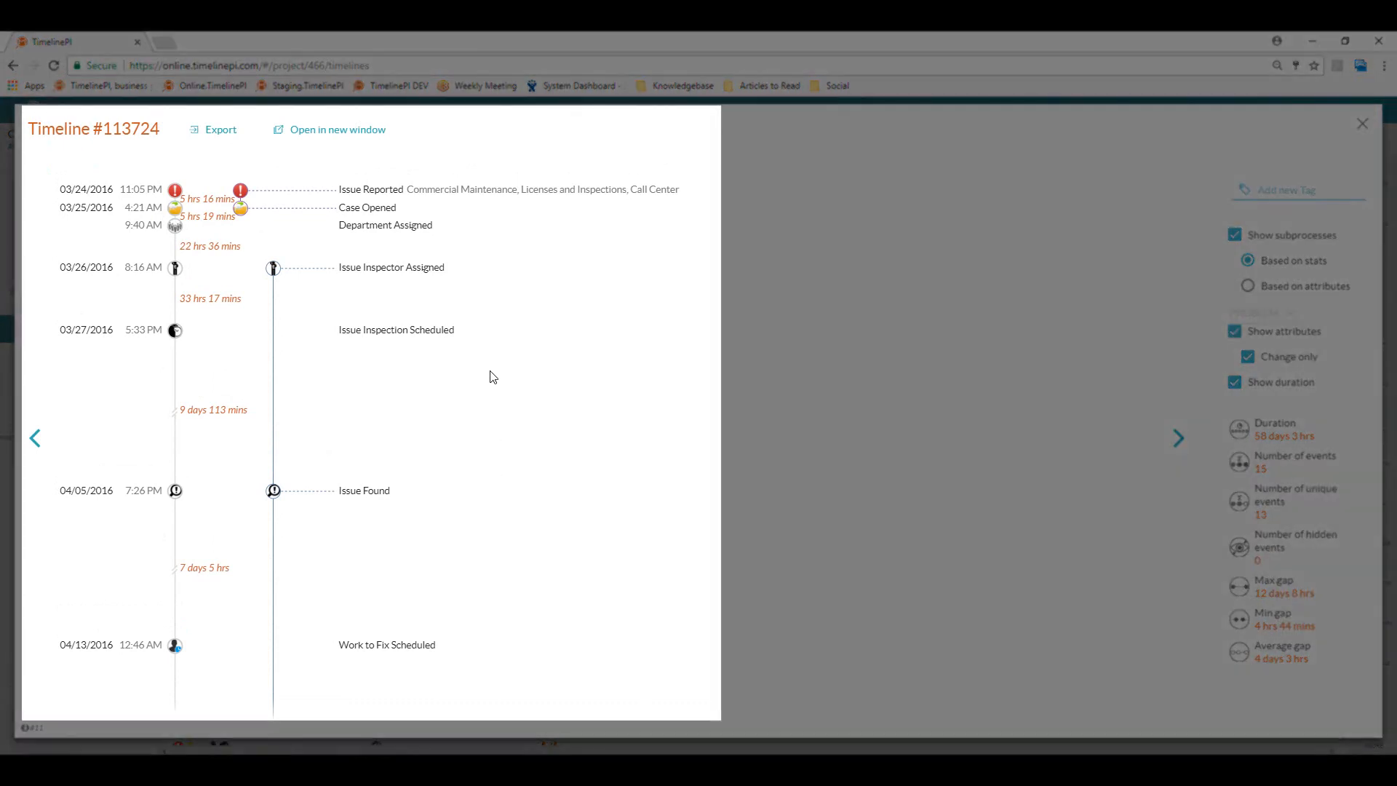
pyautogui.scroll(-3, 492, 379)
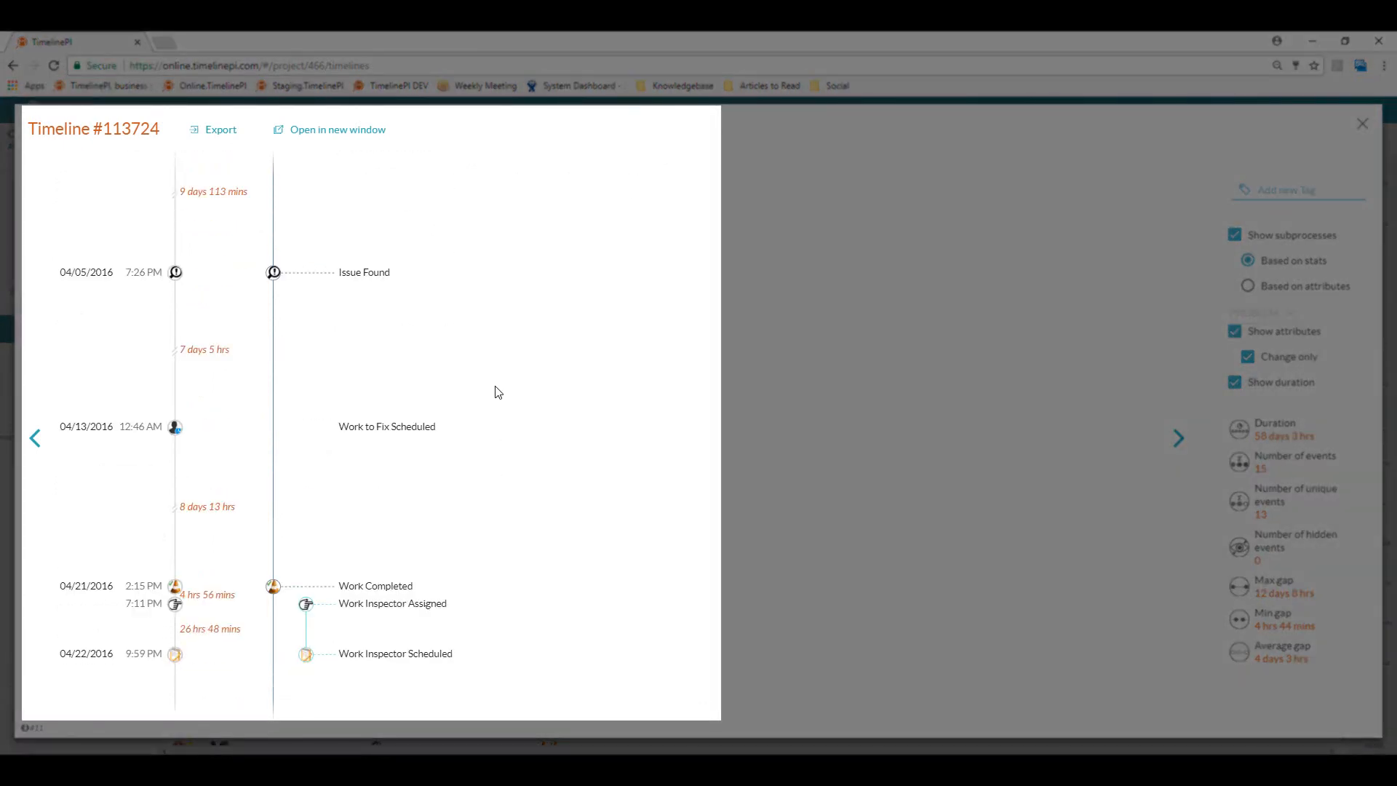
pyautogui.scroll(1, 488, 400)
pyautogui.scroll(1, 490, 403)
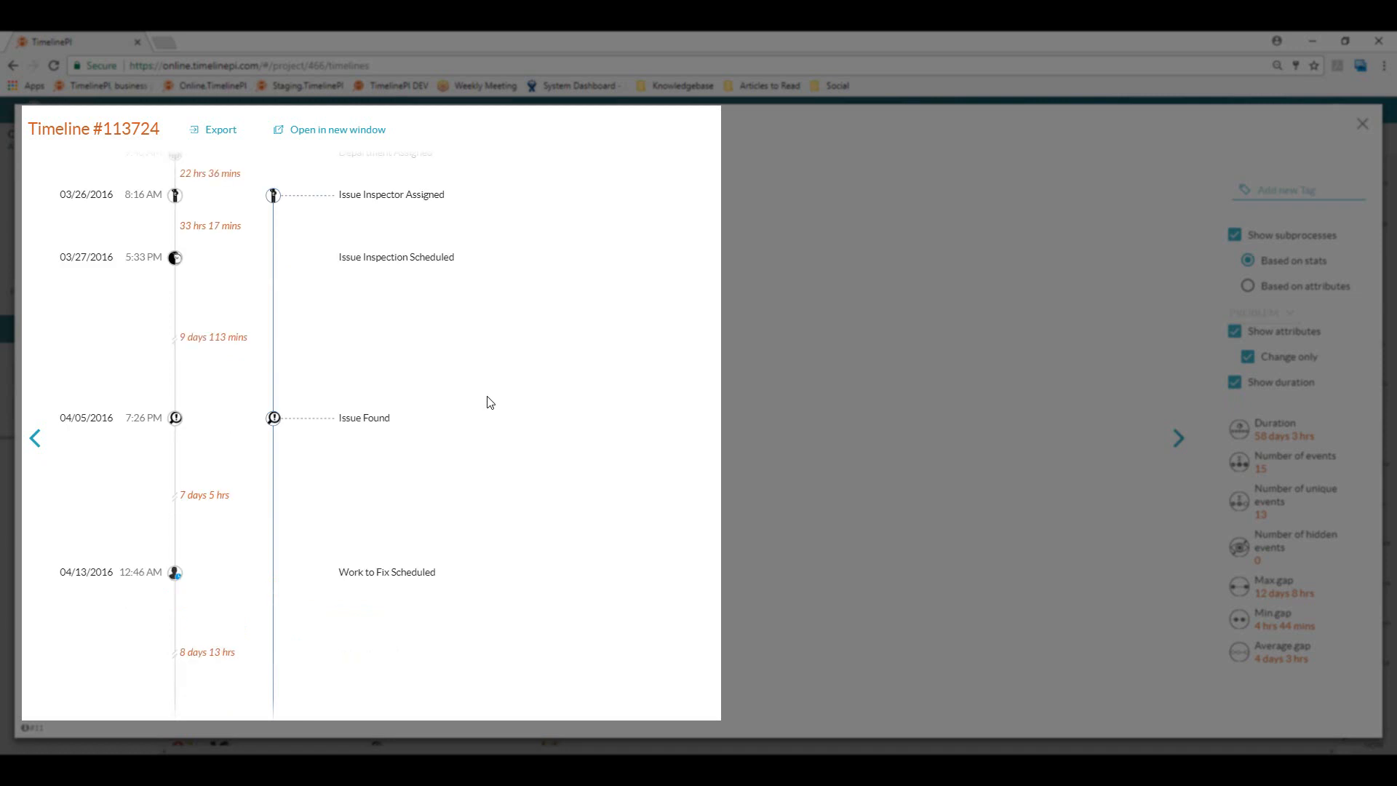
pyautogui.scroll(1, 489, 401)
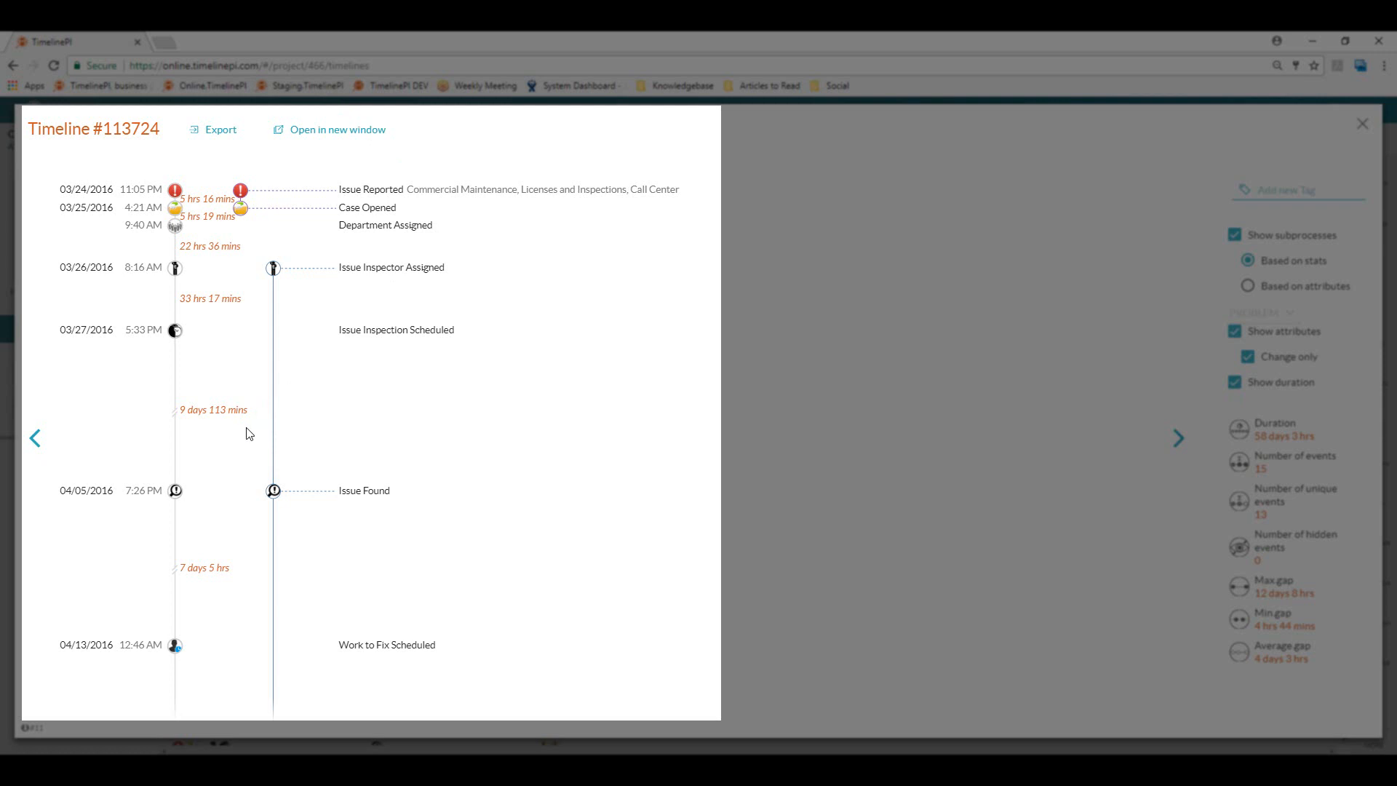
pyautogui.scroll(-2, 250, 437)
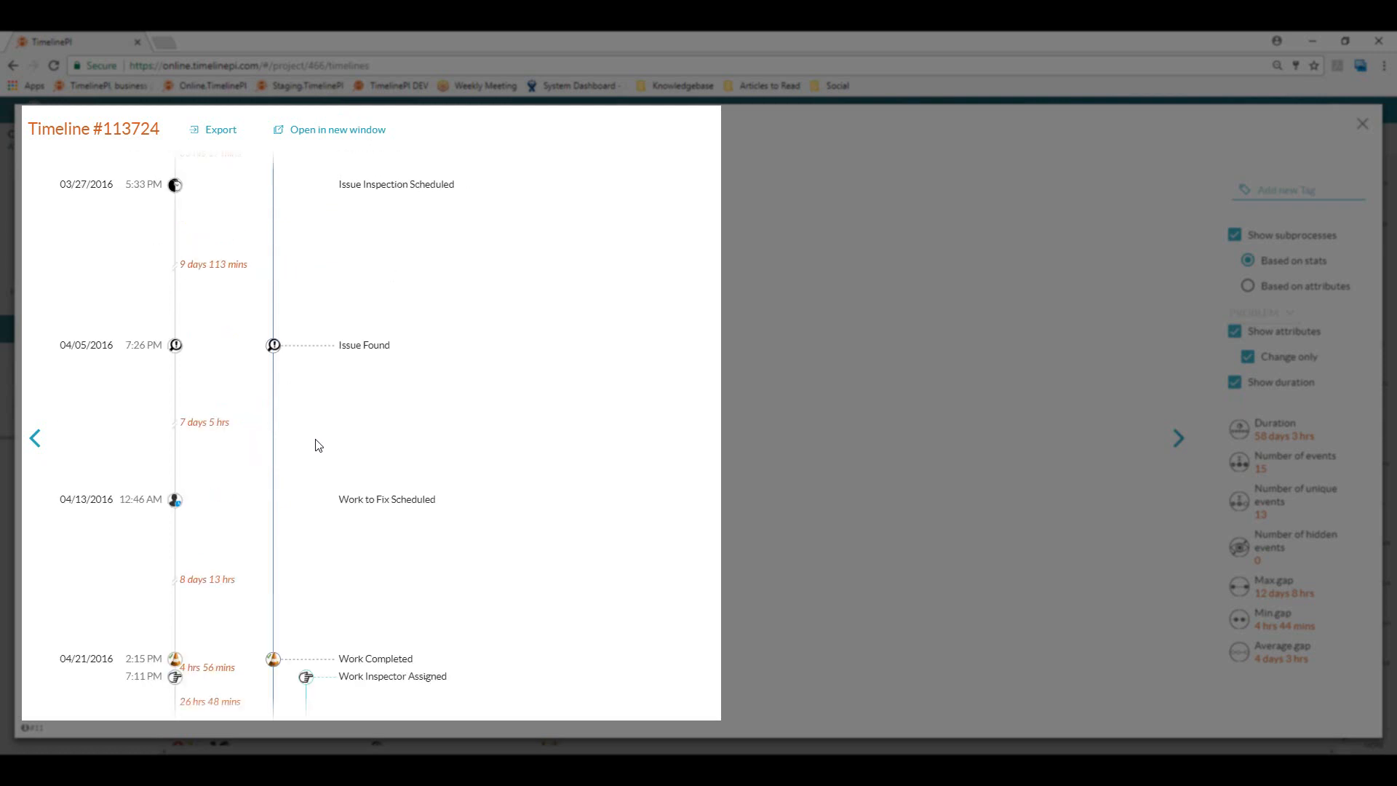
pyautogui.scroll(2, 318, 444)
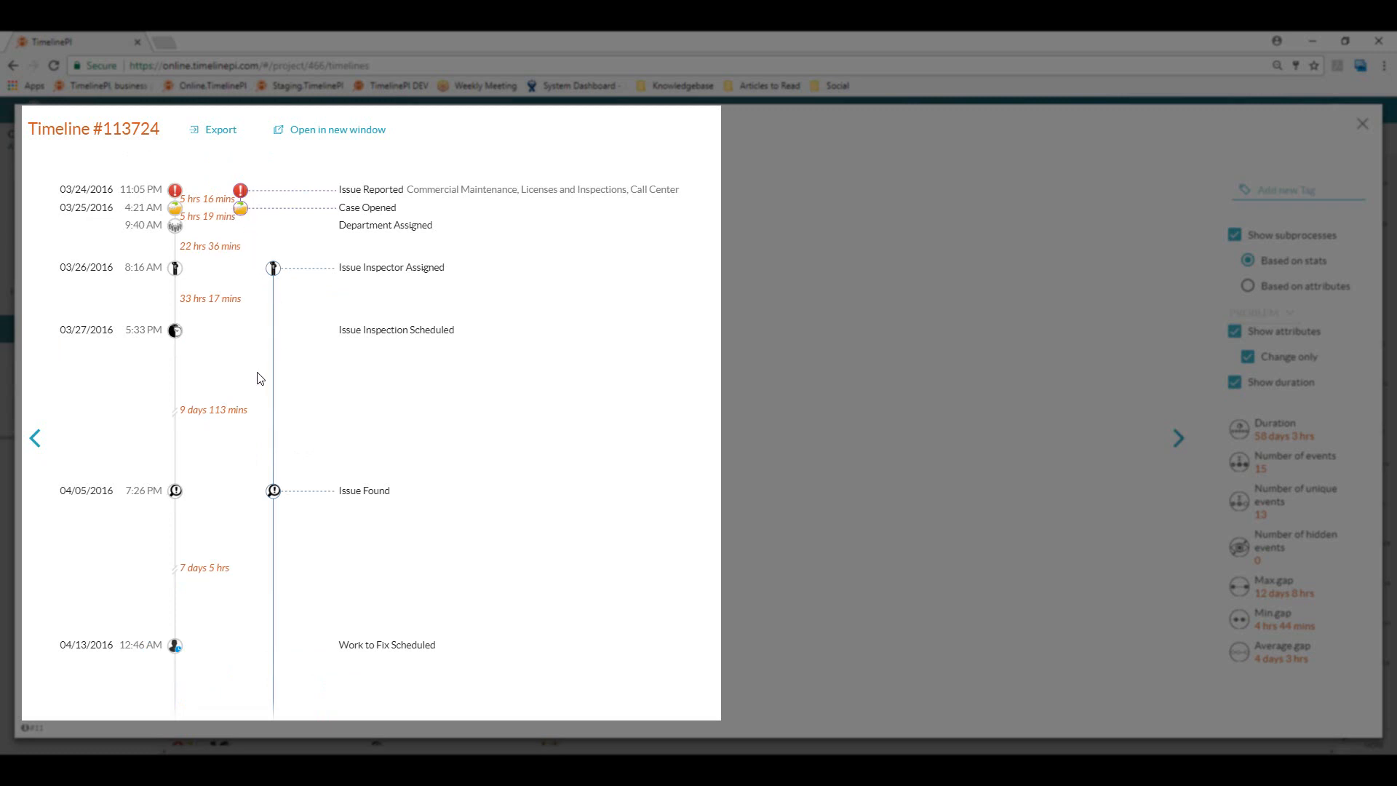
pyautogui.scroll(-3, 295, 392)
pyautogui.scroll(2, 298, 368)
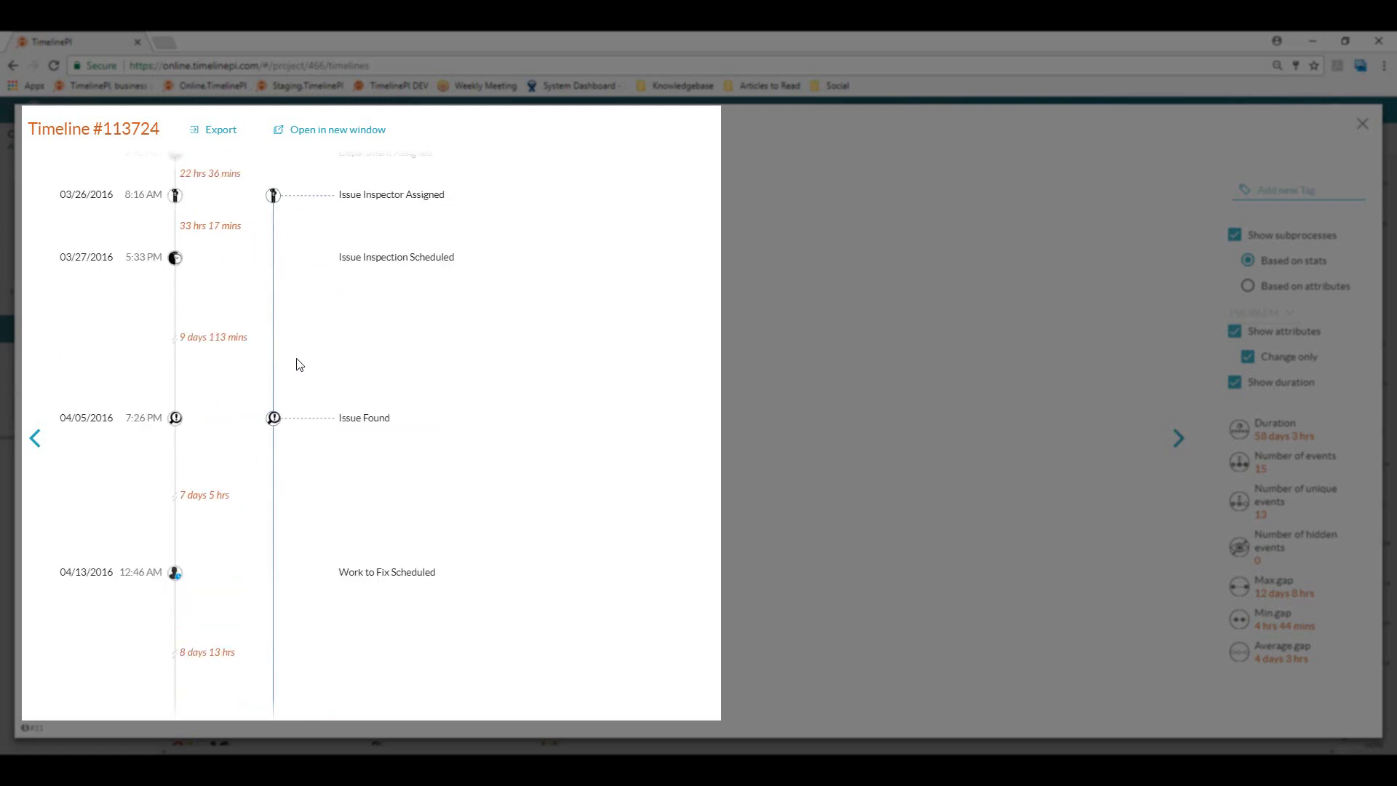
pyautogui.scroll(1, 295, 371)
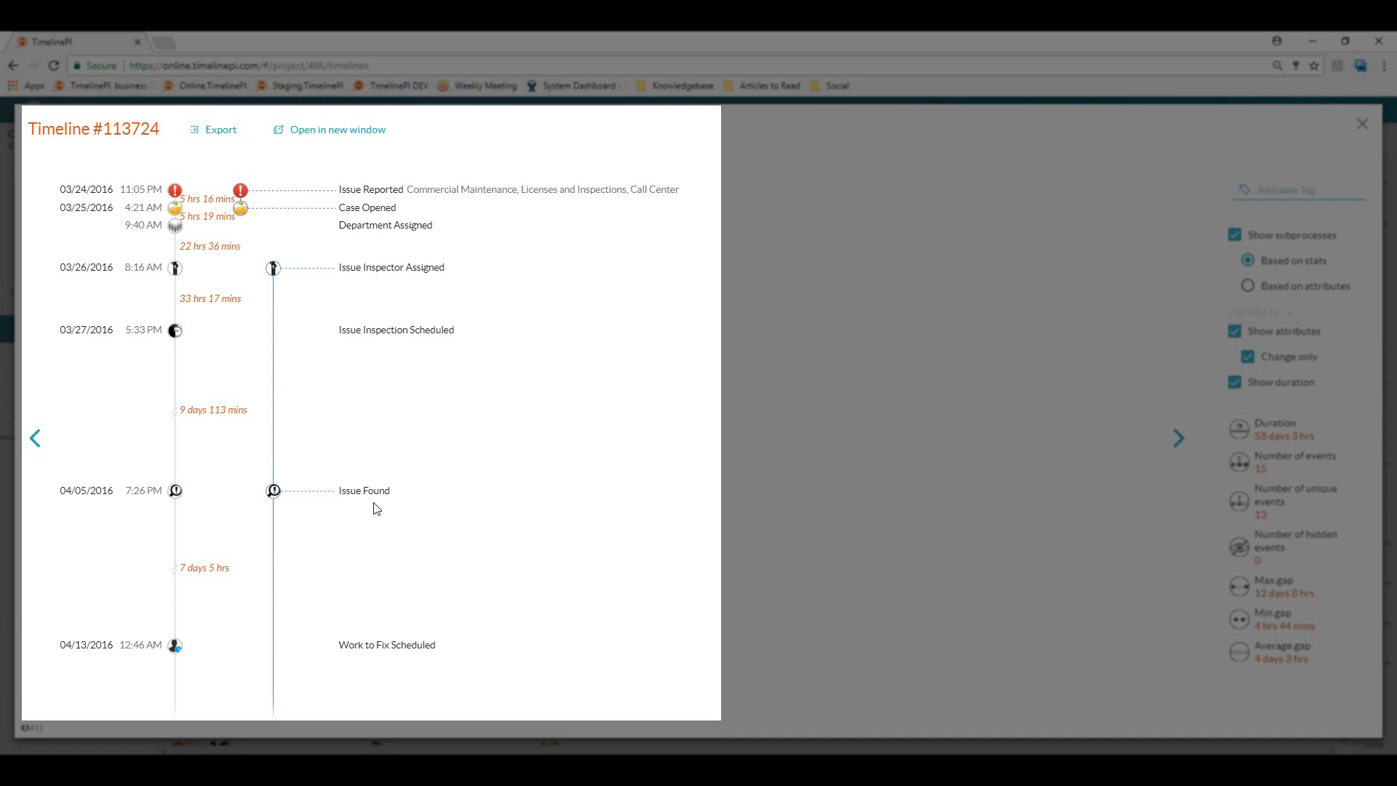
# - Examine the rest of the timeline from Issue Inspector Assigned through Work Inspection Disapproved to Case Closed
pyautogui.scroll(-1, 385, 511)
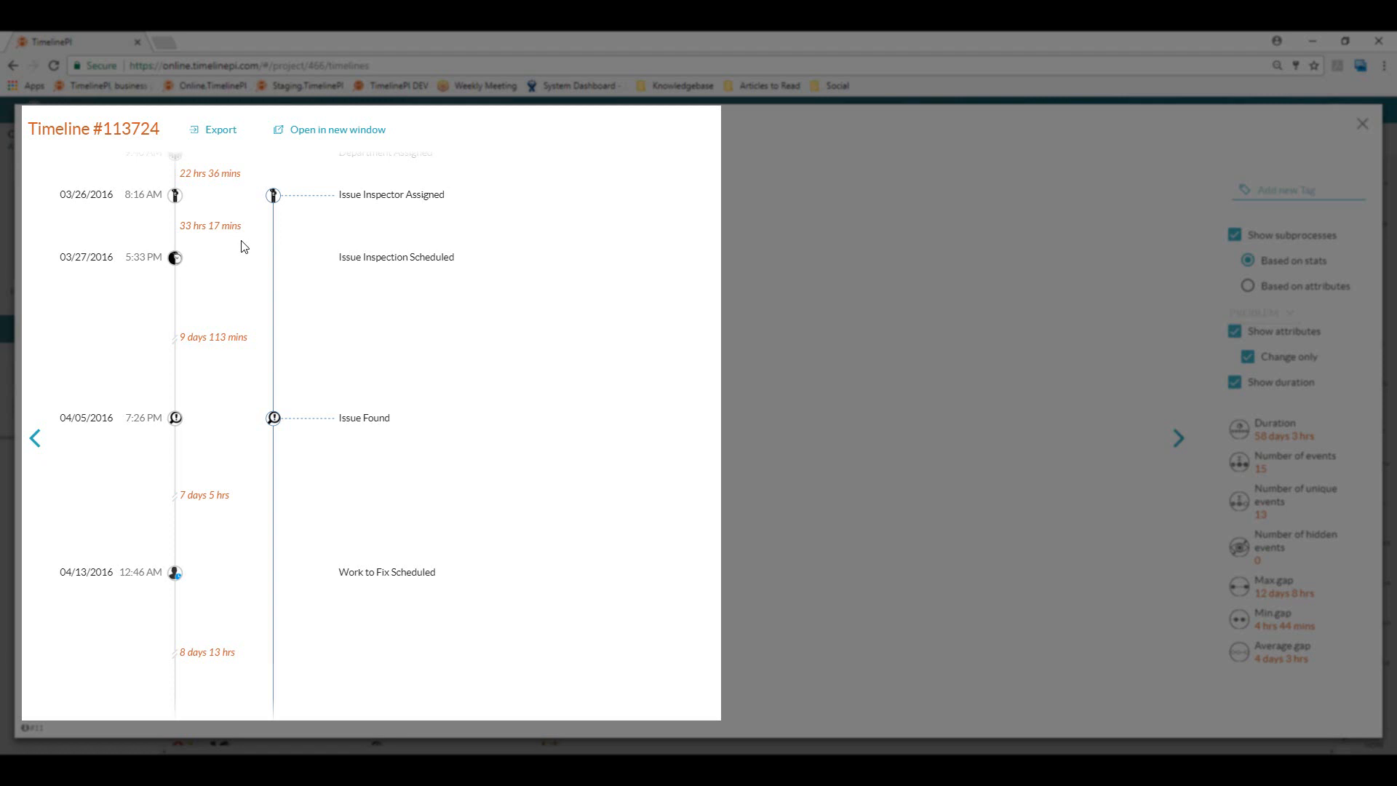
pyautogui.scroll(-3, 425, 418)
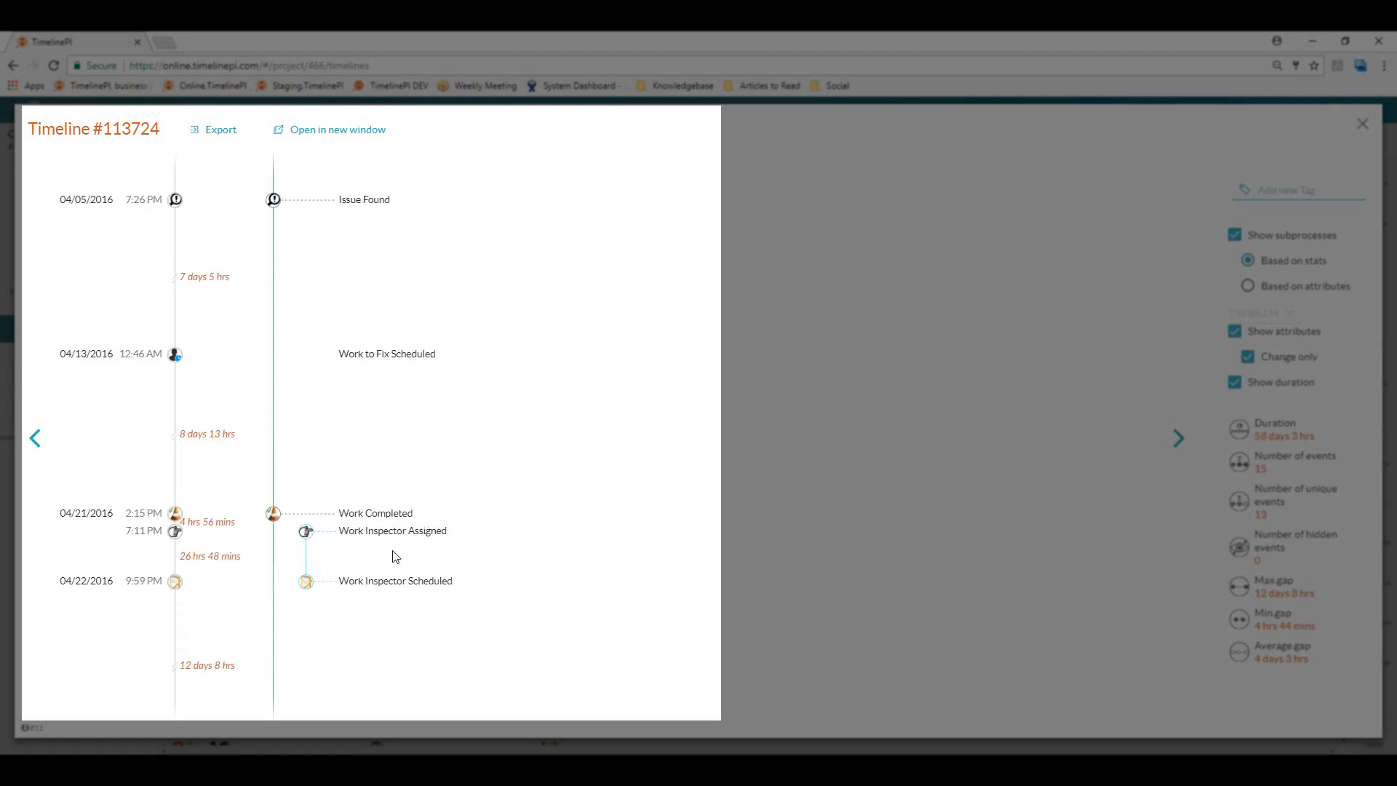
pyautogui.scroll(-2, 365, 547)
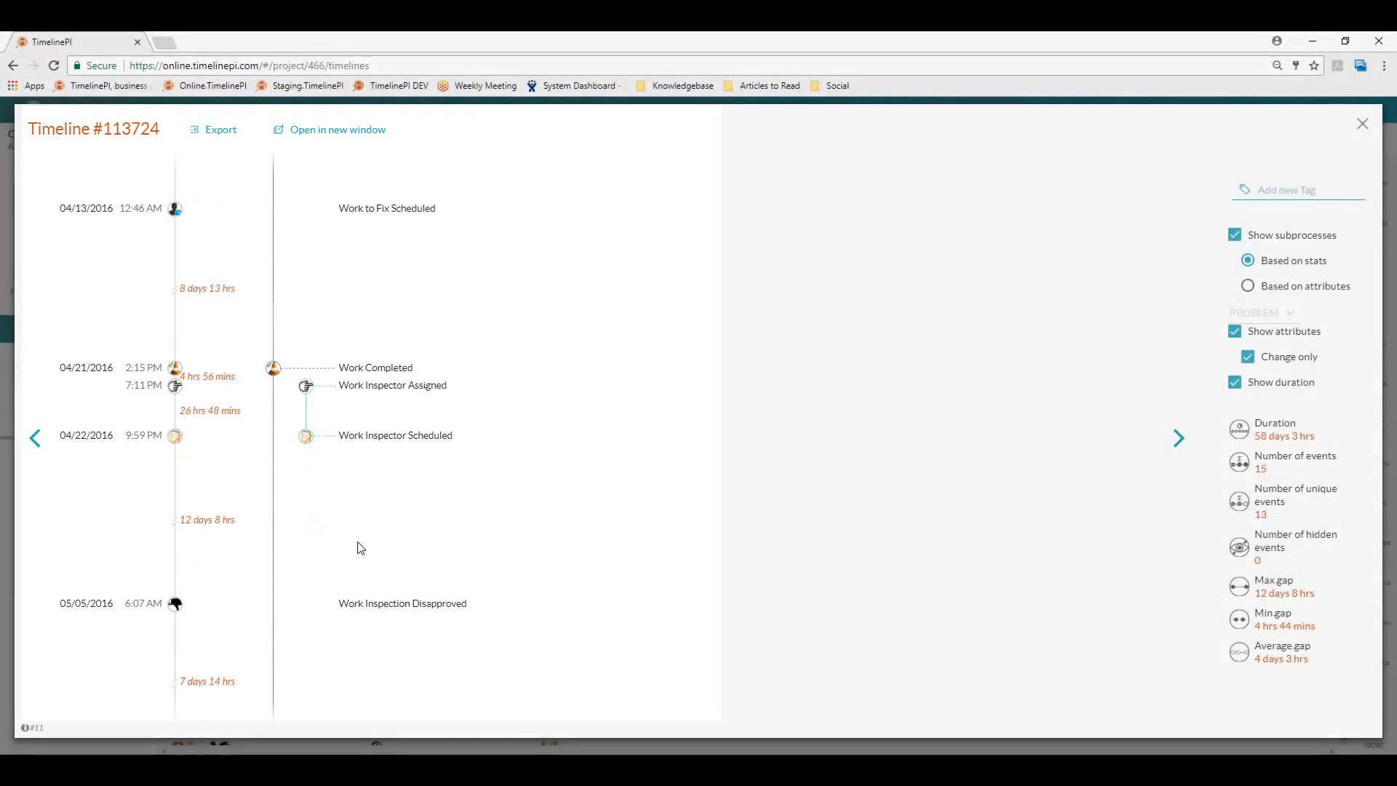
pyautogui.scroll(-4, 367, 543)
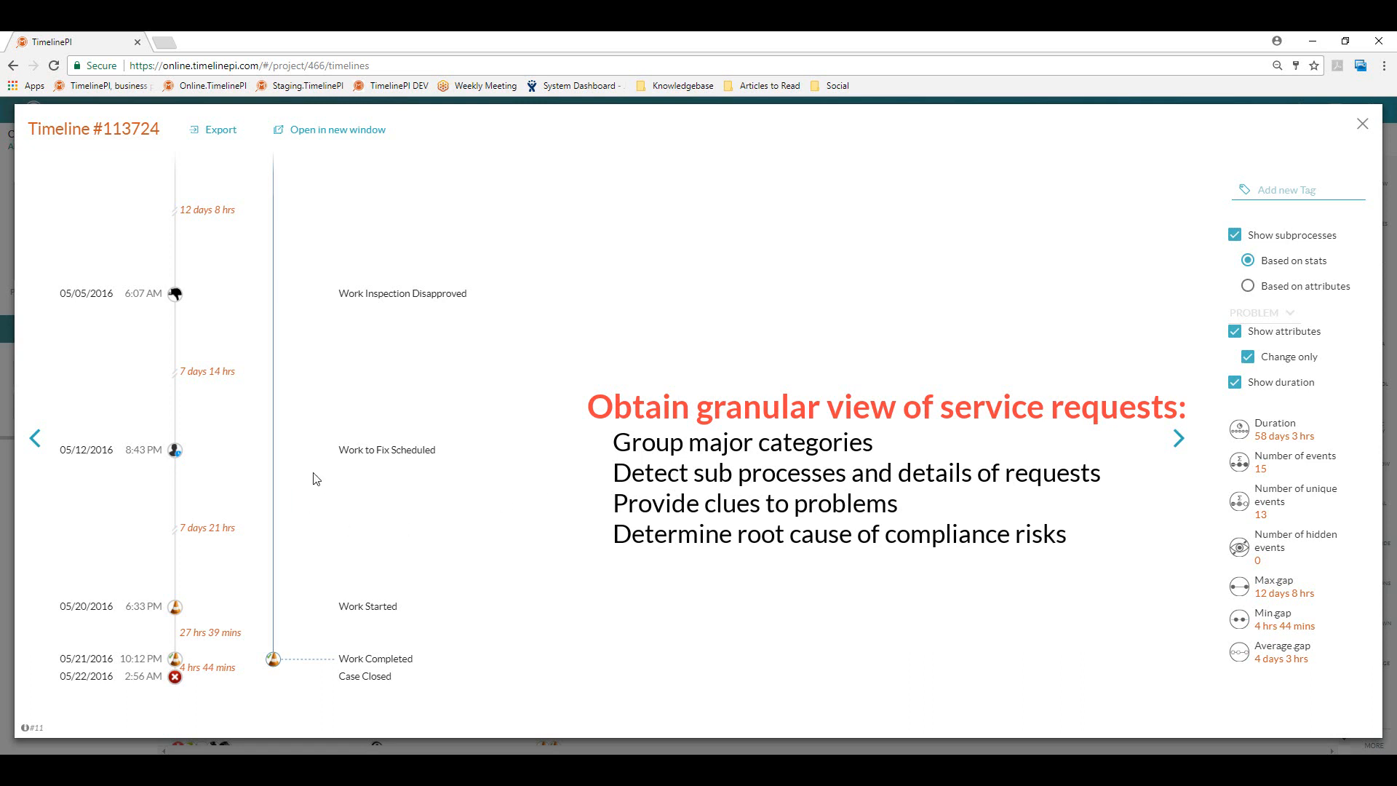
# - Review the timeline's events around the disapproved work inspection, then close it and look through more service request timelines
pyautogui.scroll(2, 376, 418)
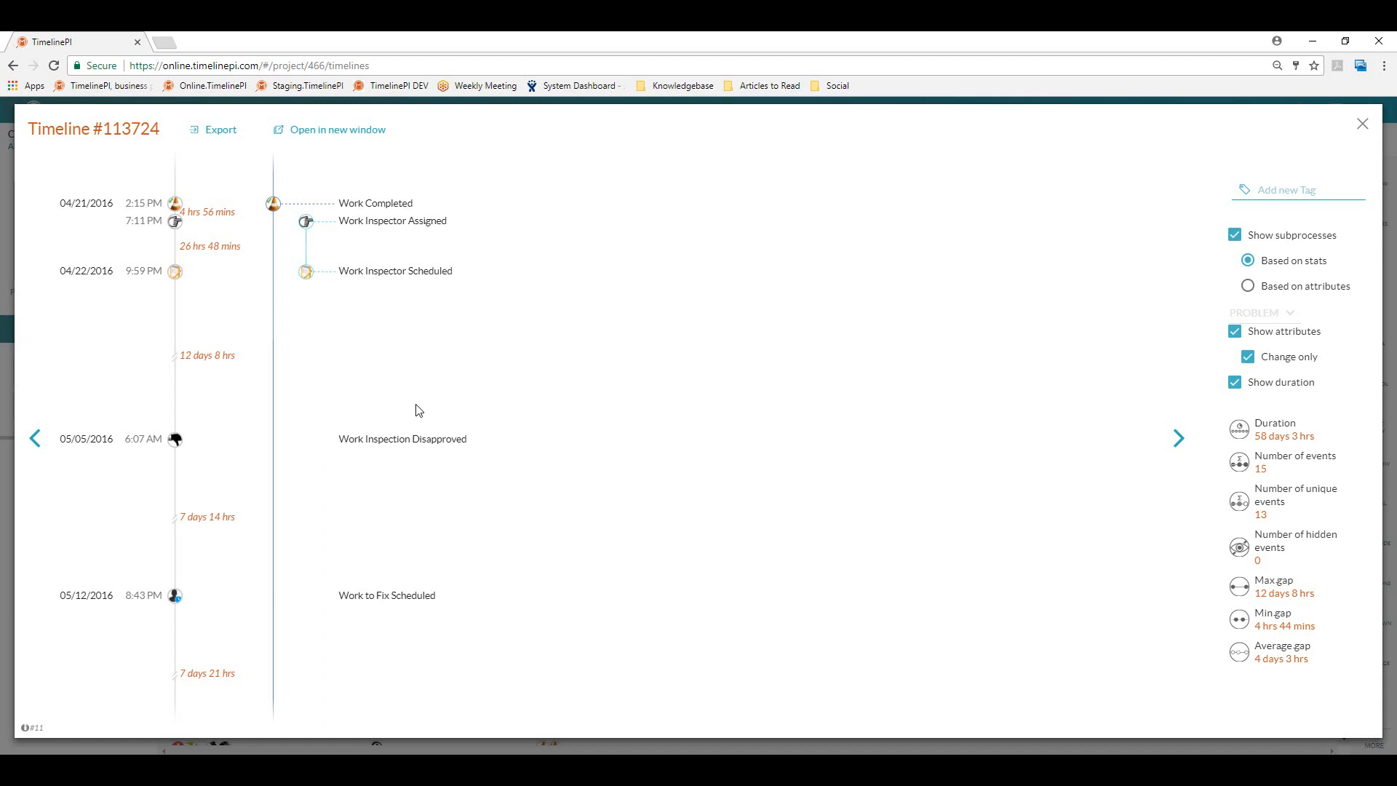
pyautogui.scroll(2, 418, 411)
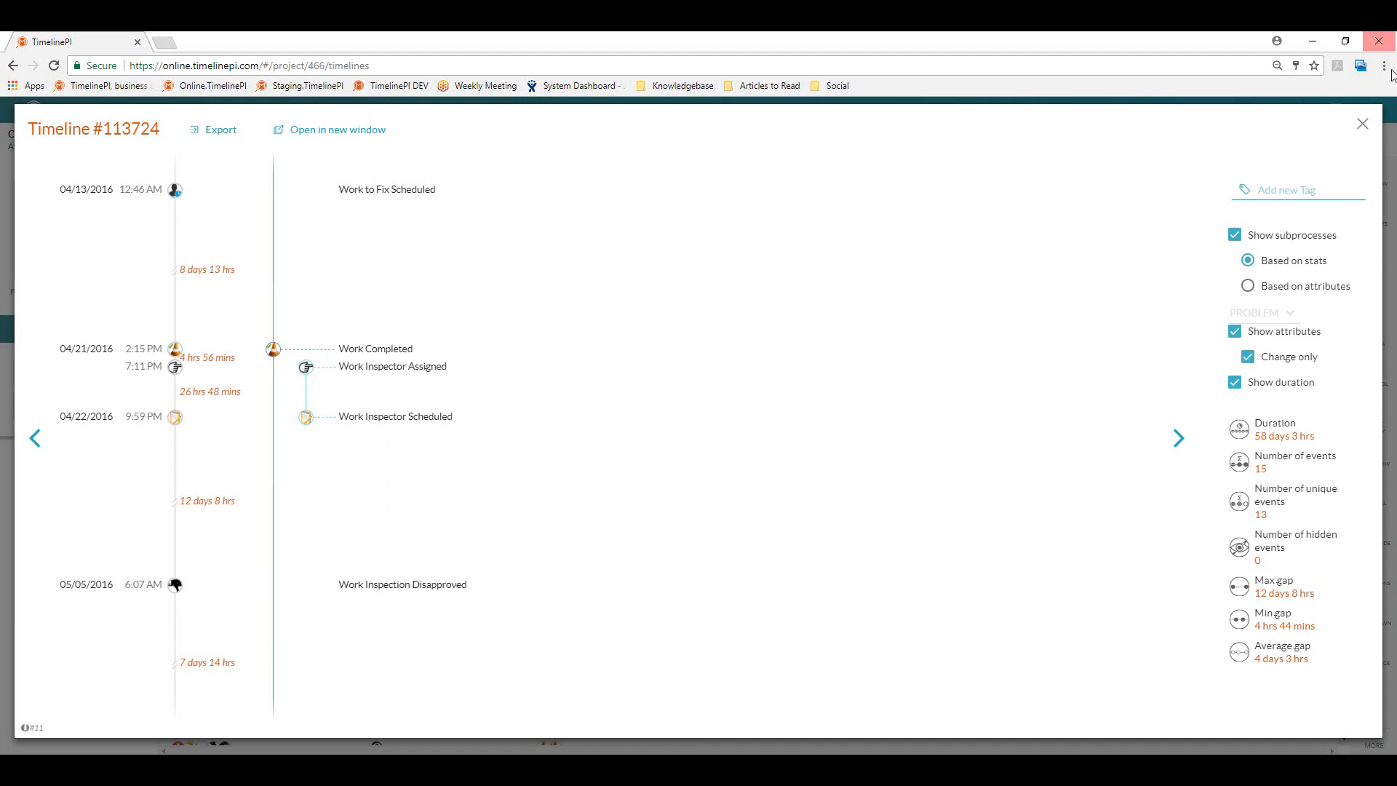
pyautogui.click(1363, 125)
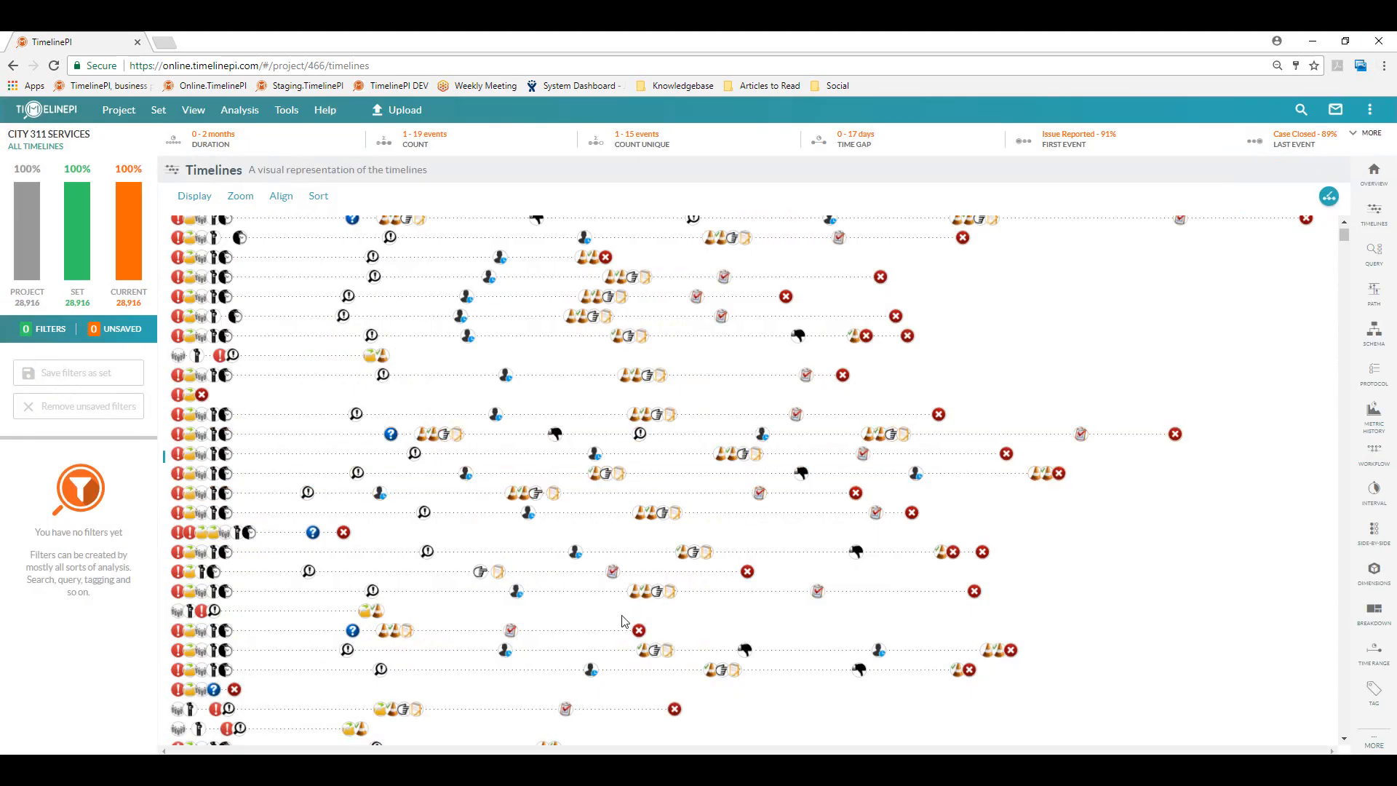
pyautogui.scroll(-2, 601, 527)
pyautogui.scroll(-2, 527, 522)
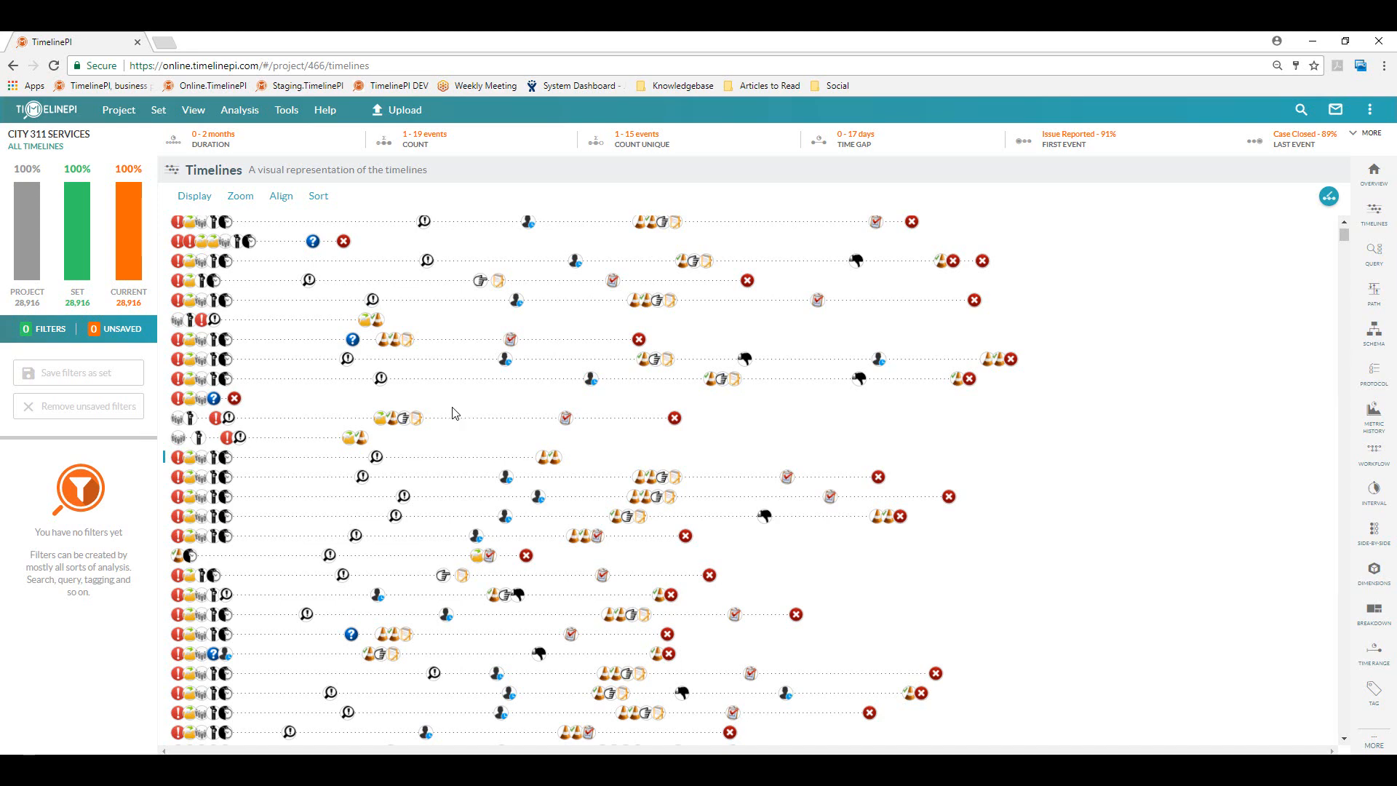
# - Open the schema analysis and examine the City Services Response Process diagram from Issue Reported to Case Closed
pyautogui.click(1374, 332)
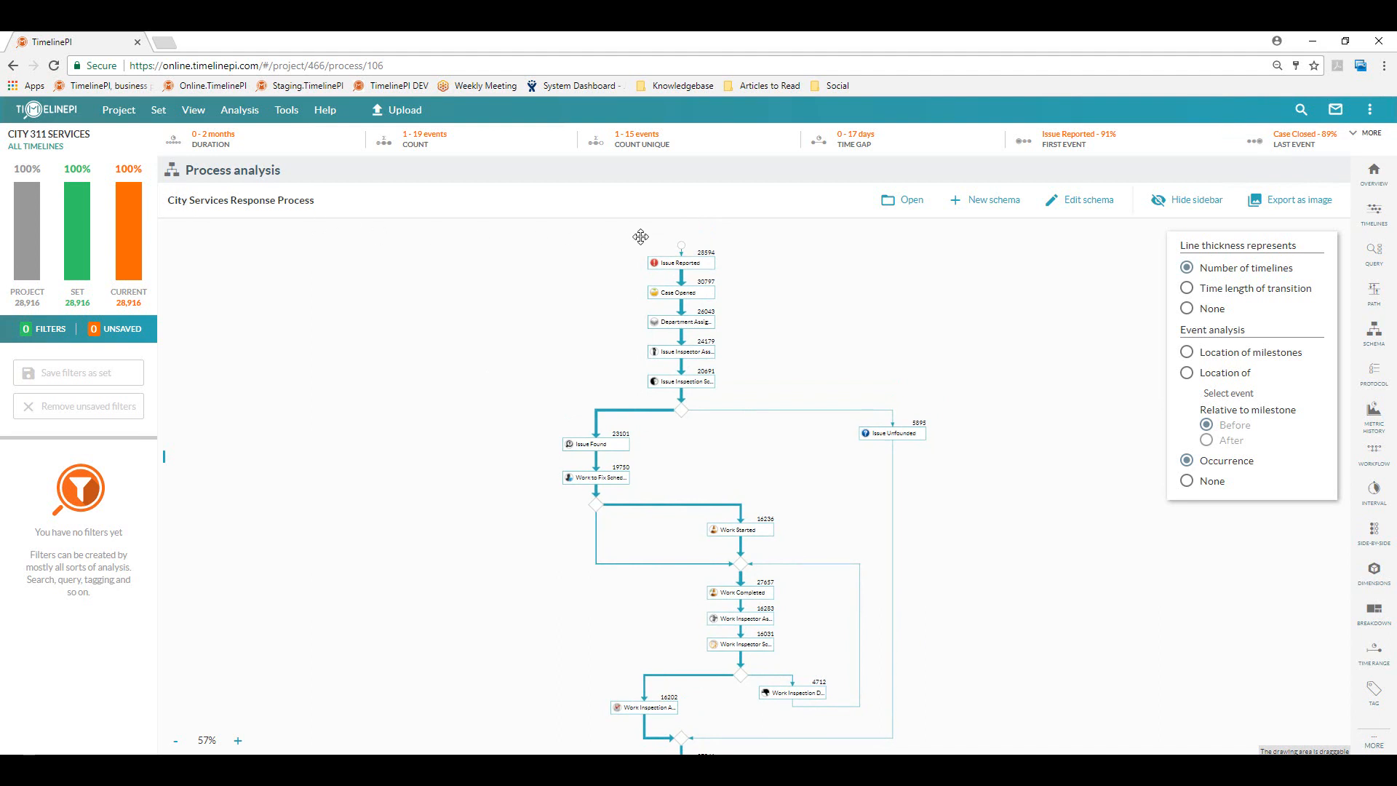
pyautogui.moveTo(499, 409); pyautogui.dragTo(510, 357)
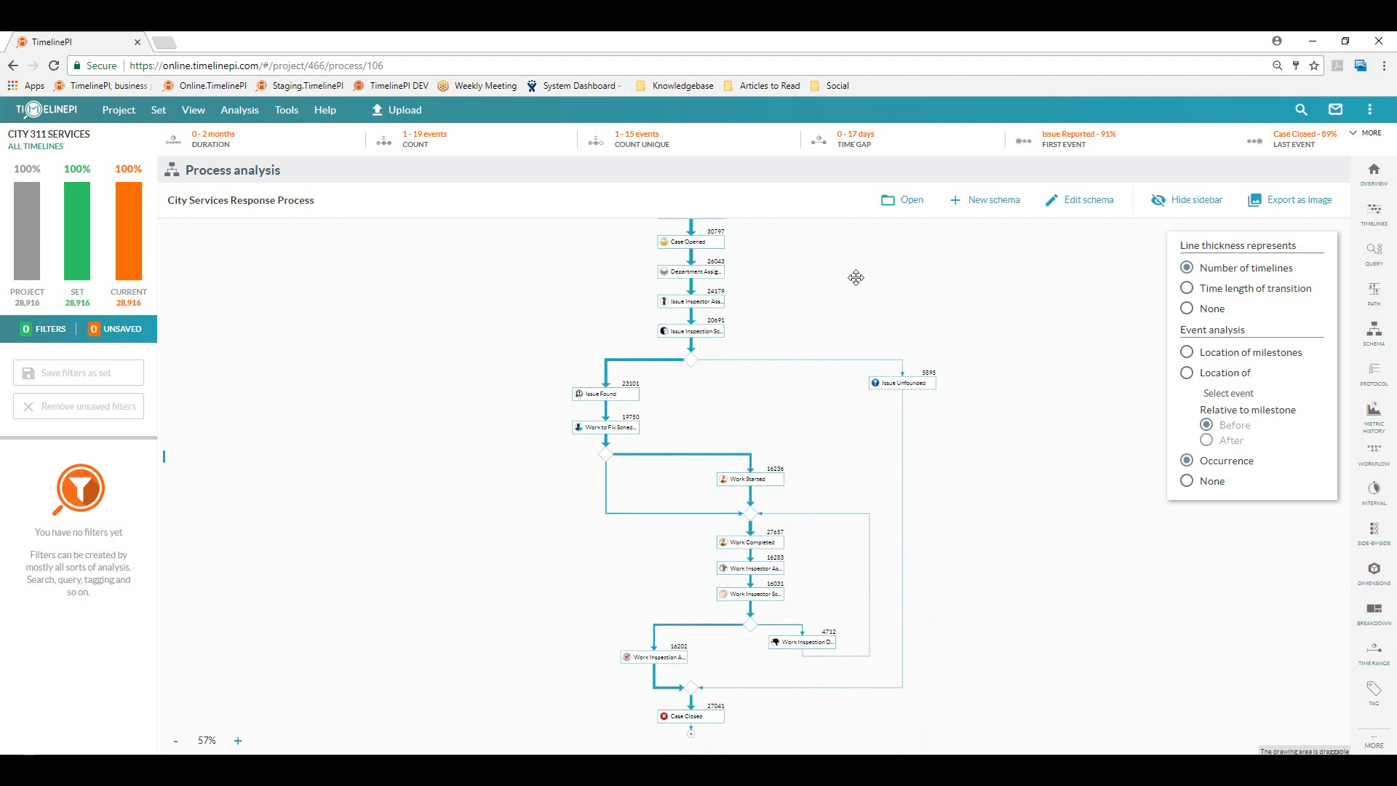
pyautogui.moveTo(917, 313); pyautogui.dragTo(914, 333)
pyautogui.moveTo(1003, 316); pyautogui.dragTo(1011, 329)
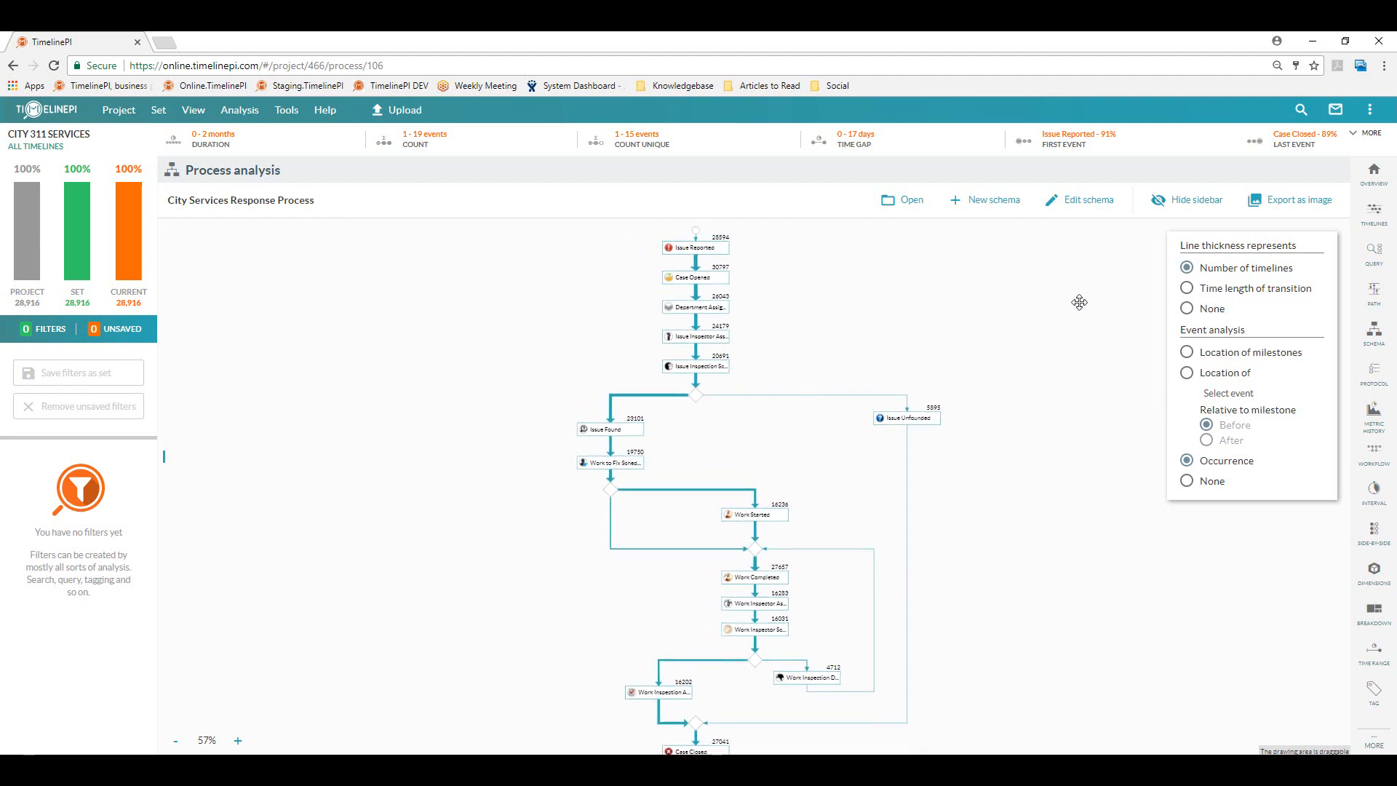
# - View the milestone selection for initializing a new schema in the schema editor, close it, and save the existing schema
pyautogui.click(1064, 210)
pyautogui.click(1235, 301)
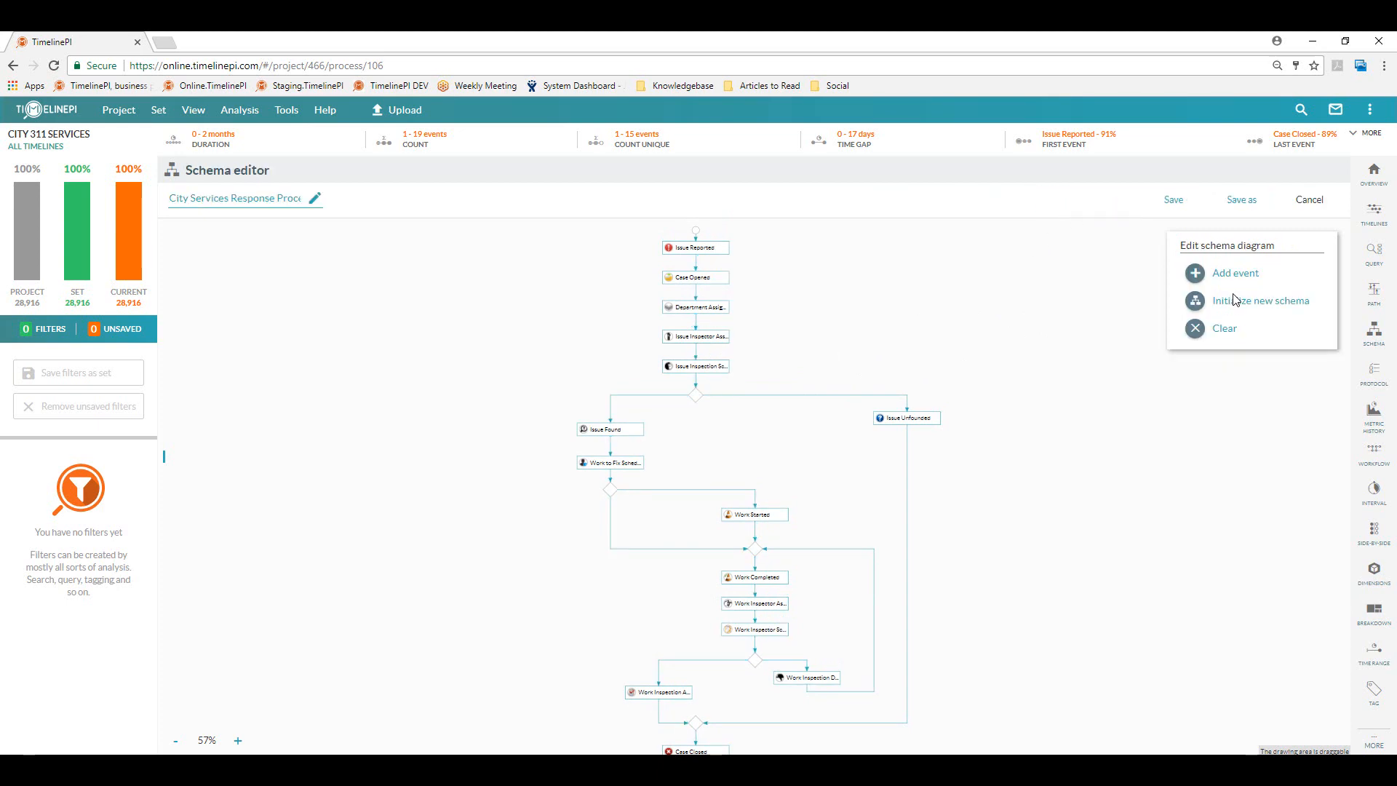
pyautogui.click(855, 189)
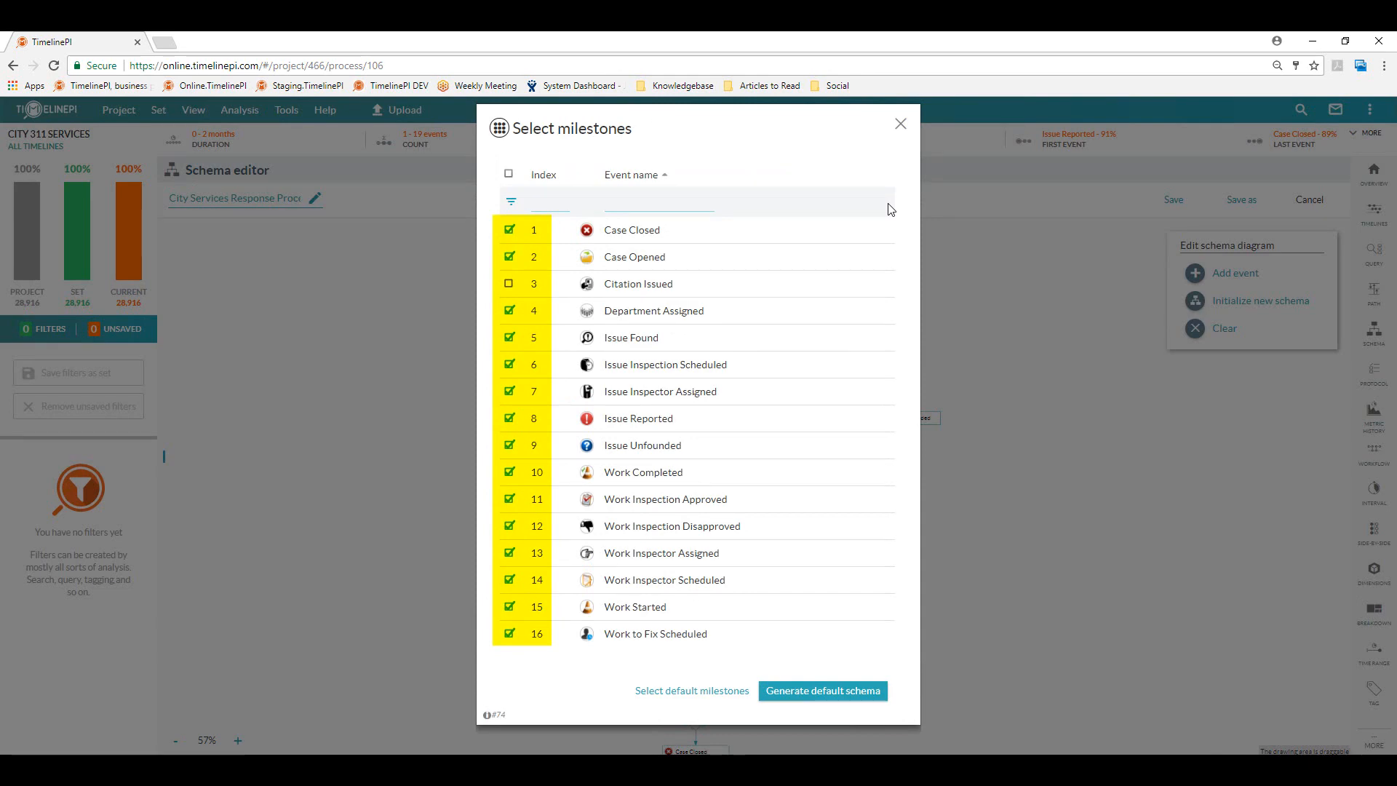
pyautogui.click(901, 124)
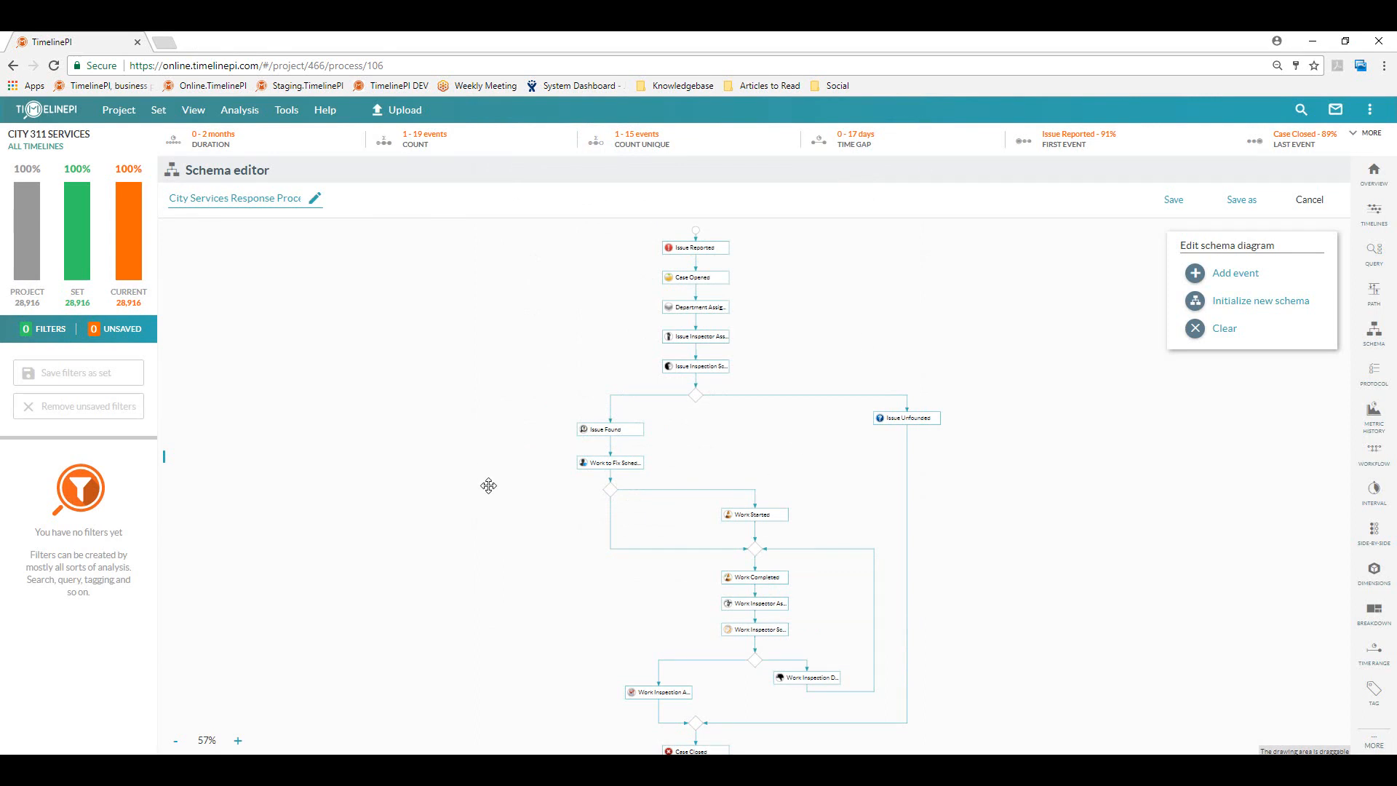
pyautogui.click(1173, 198)
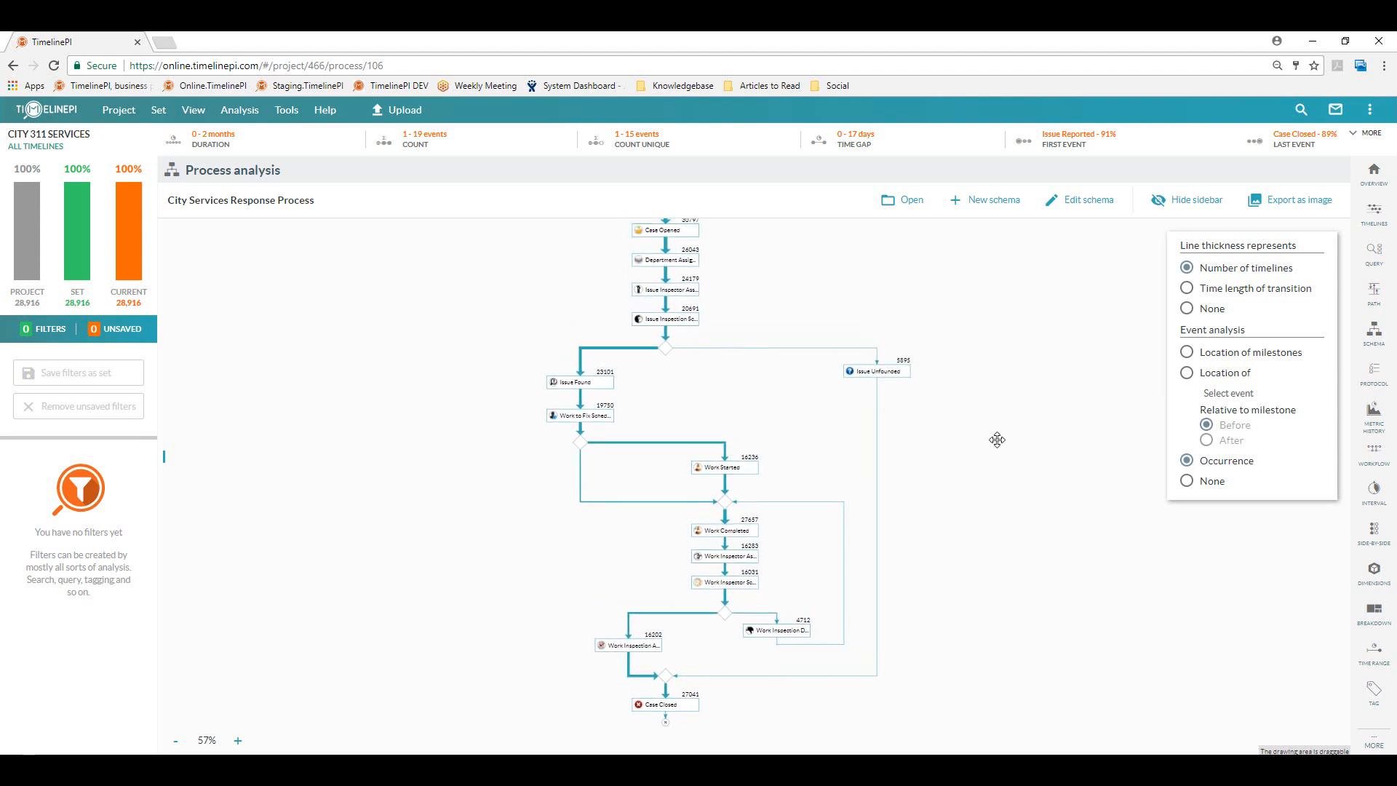
# - Examine the process branches by number of timelines, including the transition count on the branch leading to Issue Found
pyautogui.moveTo(996, 439); pyautogui.dragTo(1008, 471)
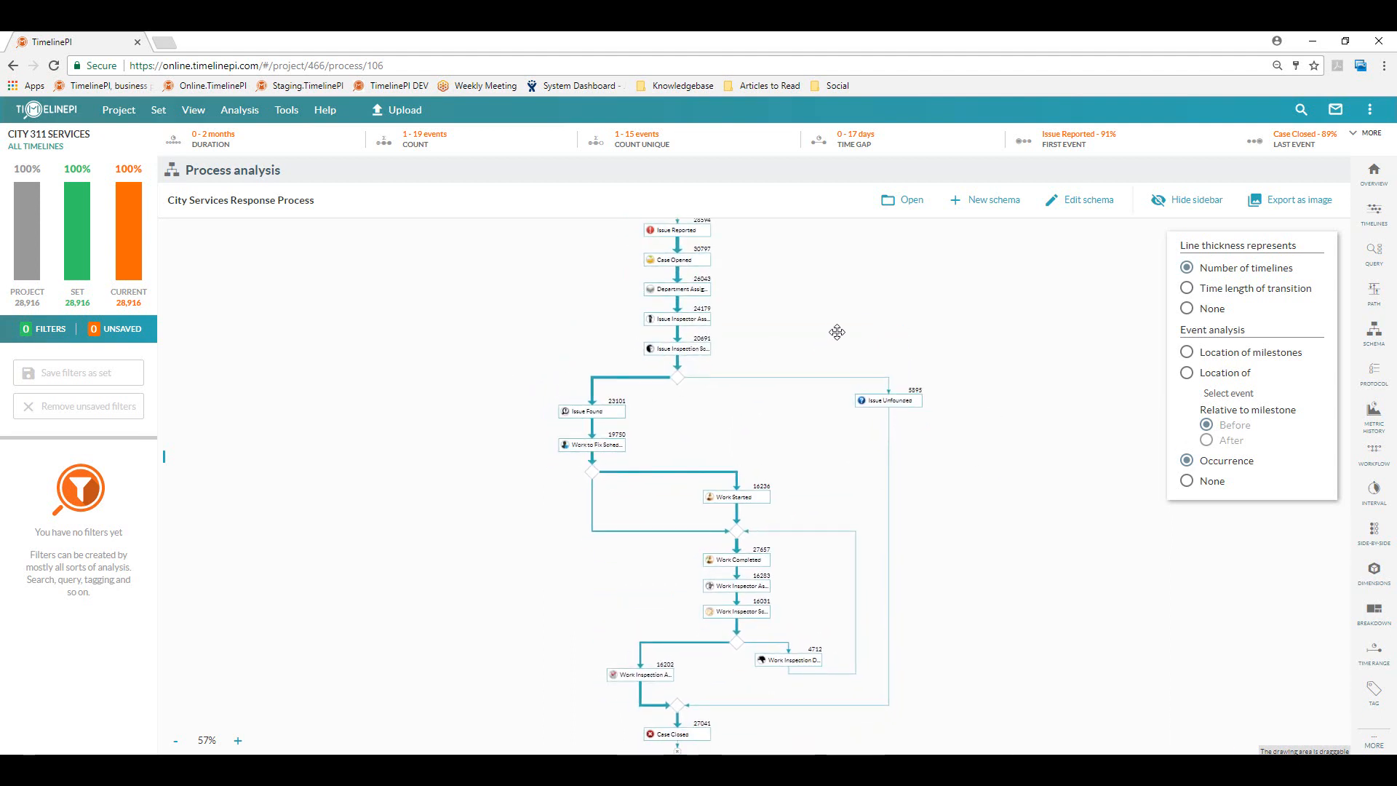
pyautogui.moveTo(837, 332); pyautogui.dragTo(833, 352)
pyautogui.moveTo(1005, 403); pyautogui.dragTo(998, 365)
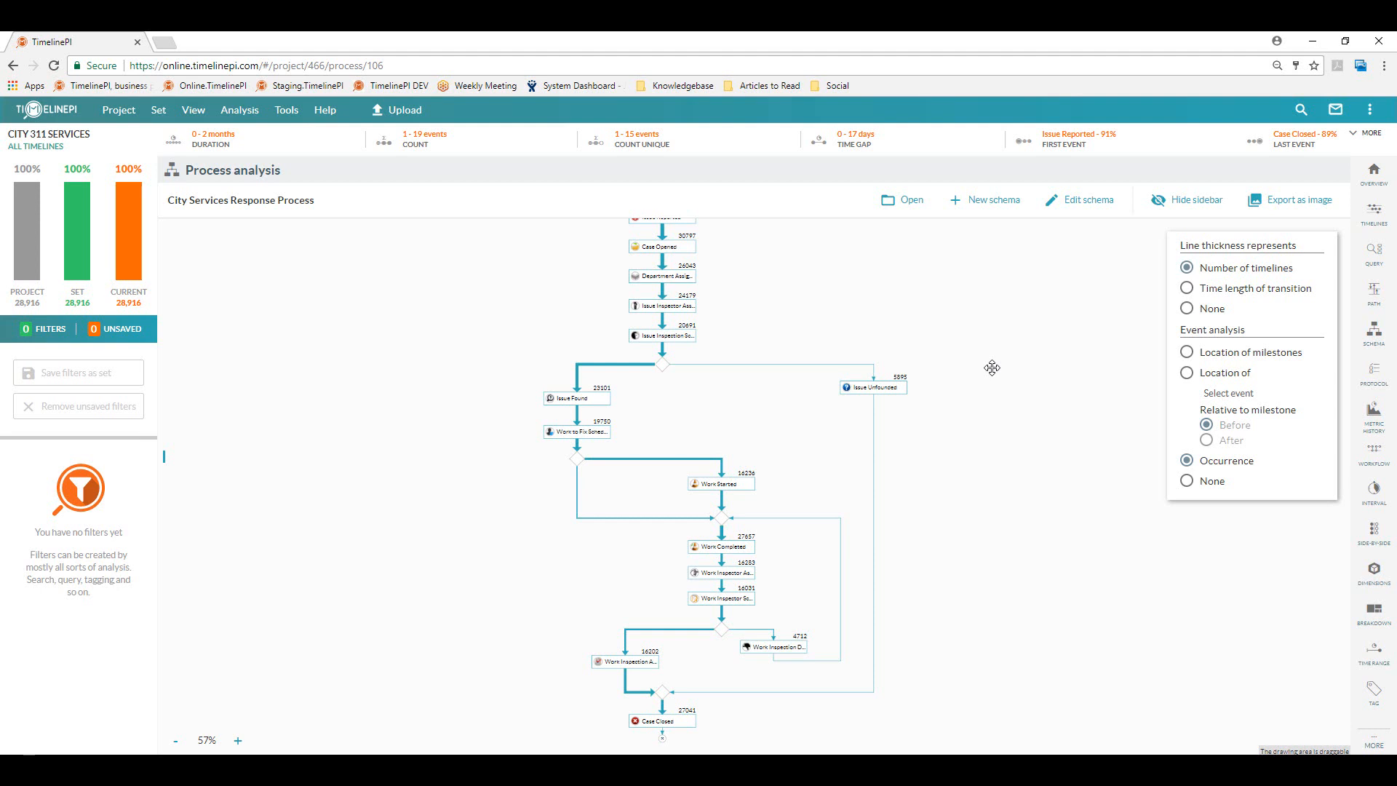
pyautogui.moveTo(678, 411); pyautogui.dragTo(671, 445)
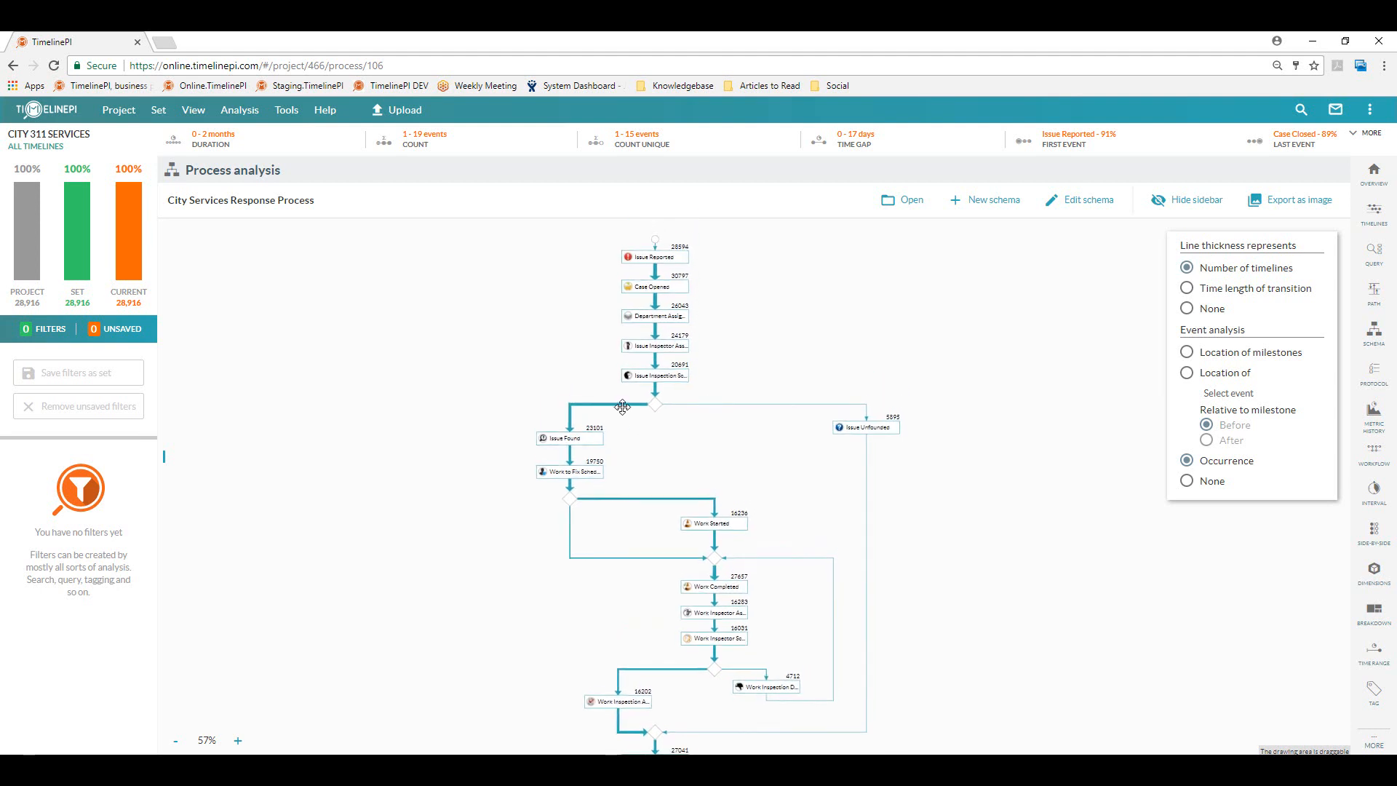
pyautogui.moveTo(621, 412)
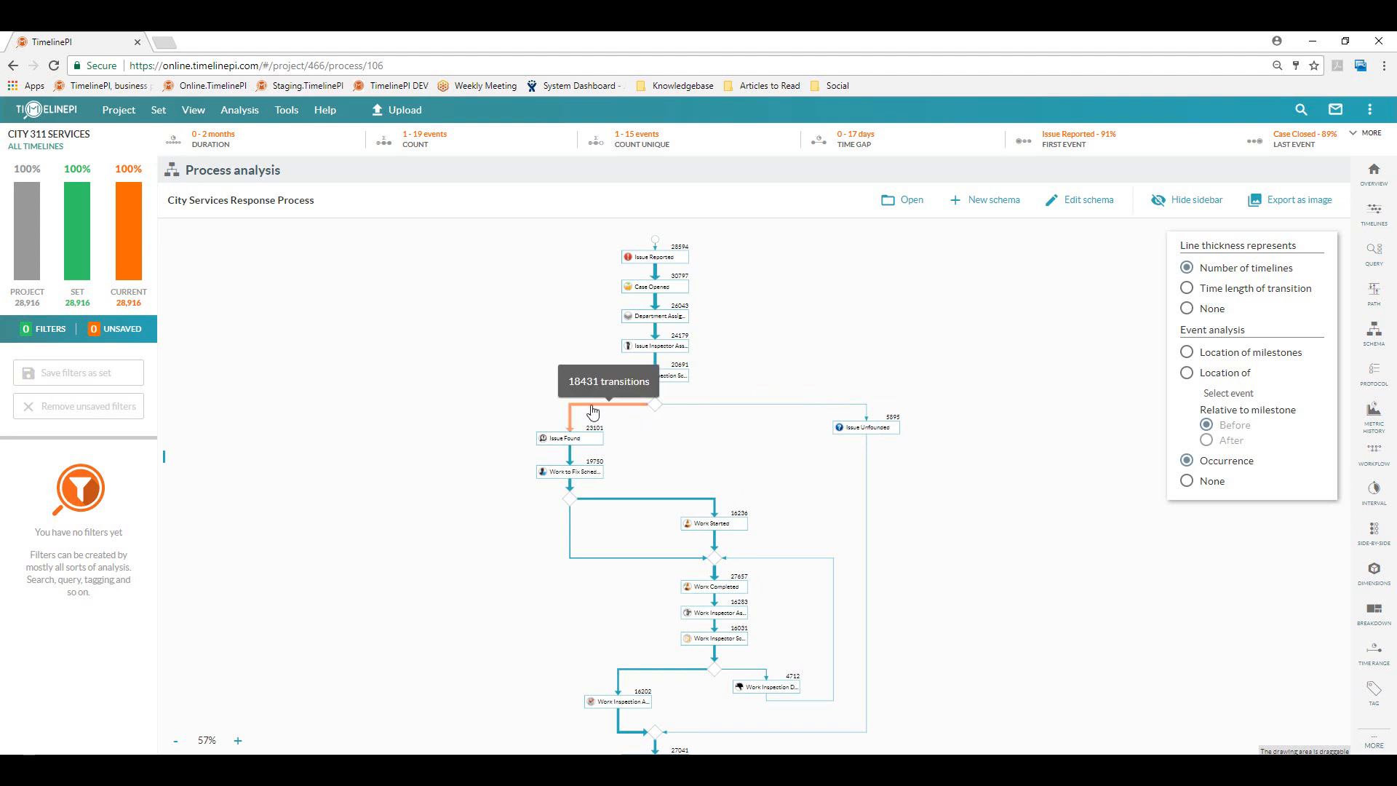
pyautogui.moveTo(682, 452); pyautogui.dragTo(684, 395)
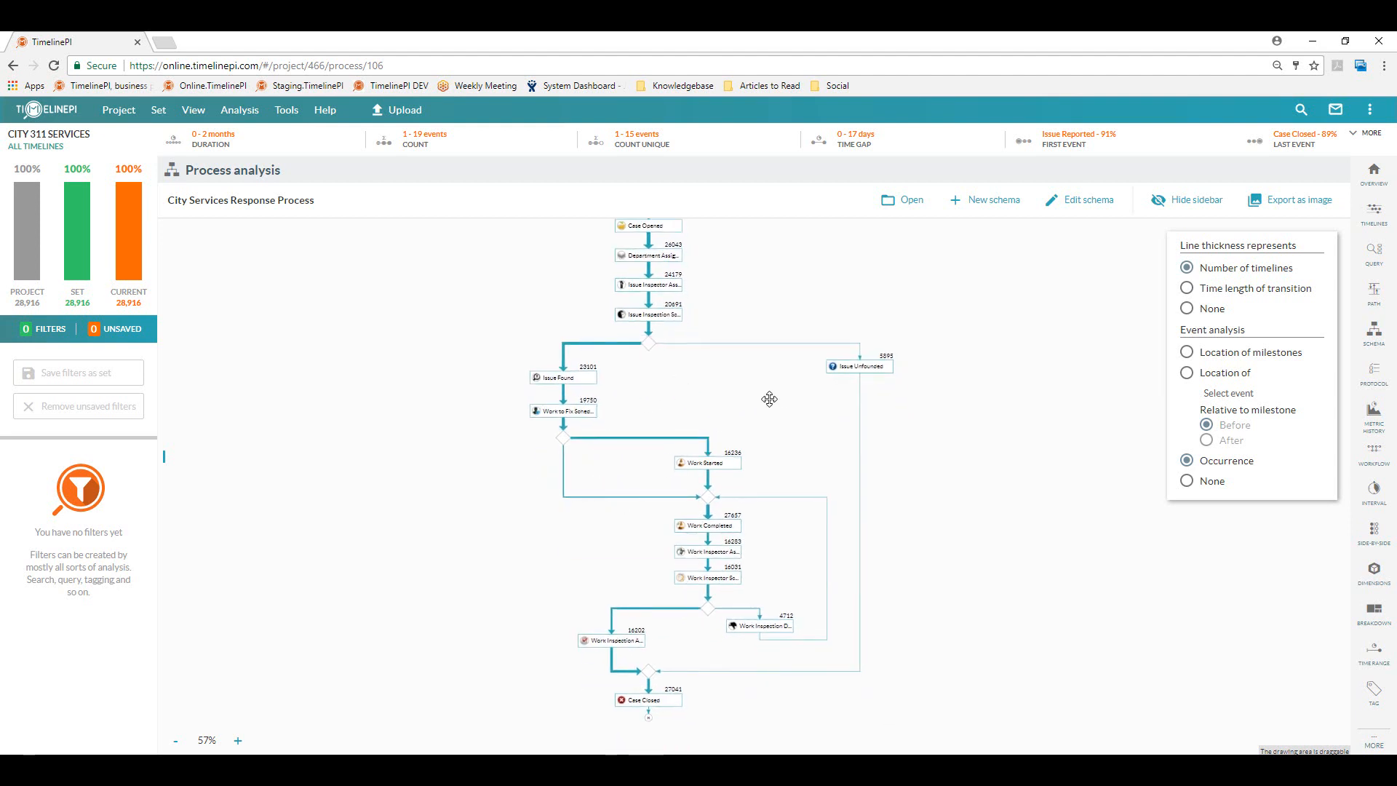
pyautogui.moveTo(769, 399); pyautogui.dragTo(749, 452)
pyautogui.moveTo(1072, 285); pyautogui.dragTo(1048, 350)
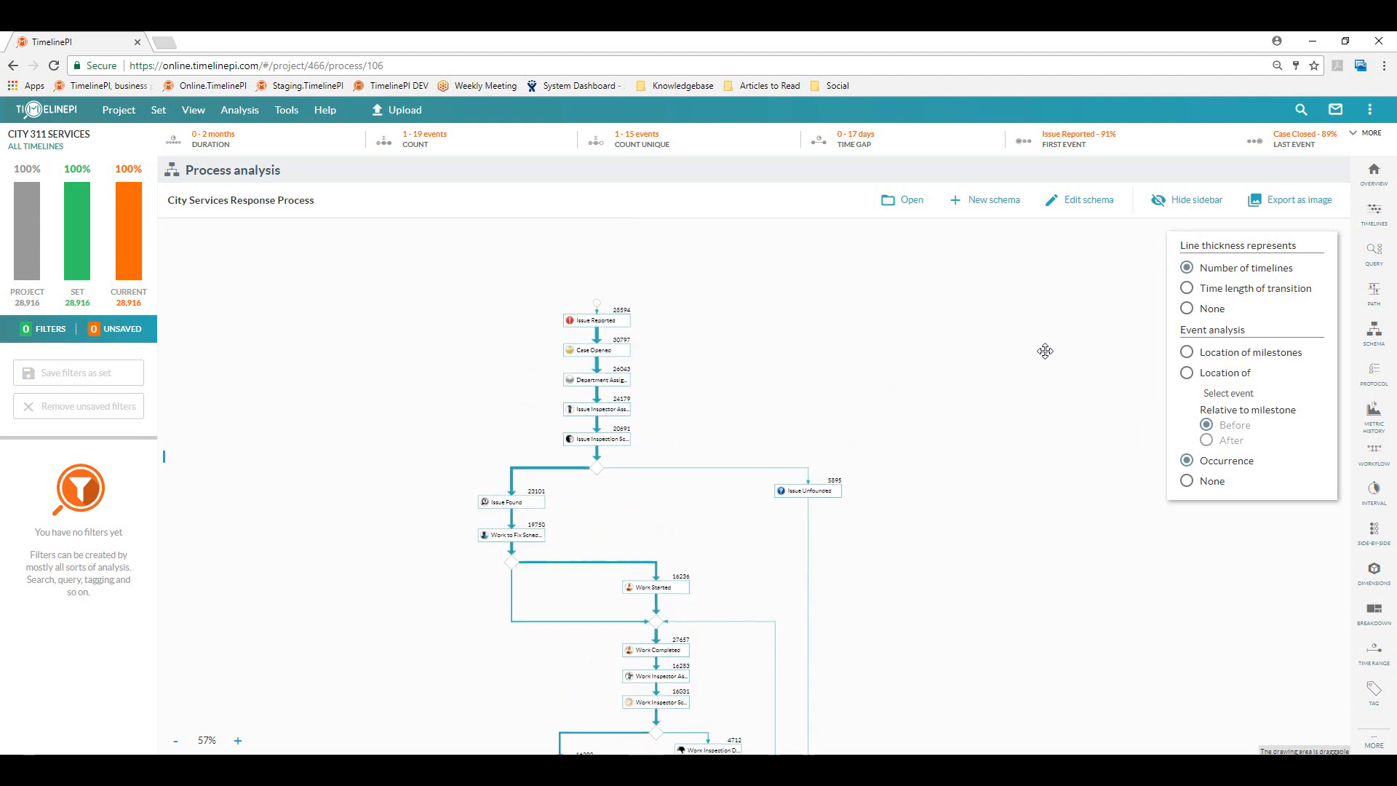
# - Make line thickness represent the time length of transition, and check average durations toward Issue Found and after Work Inspection Disapproved
pyautogui.click(1213, 290)
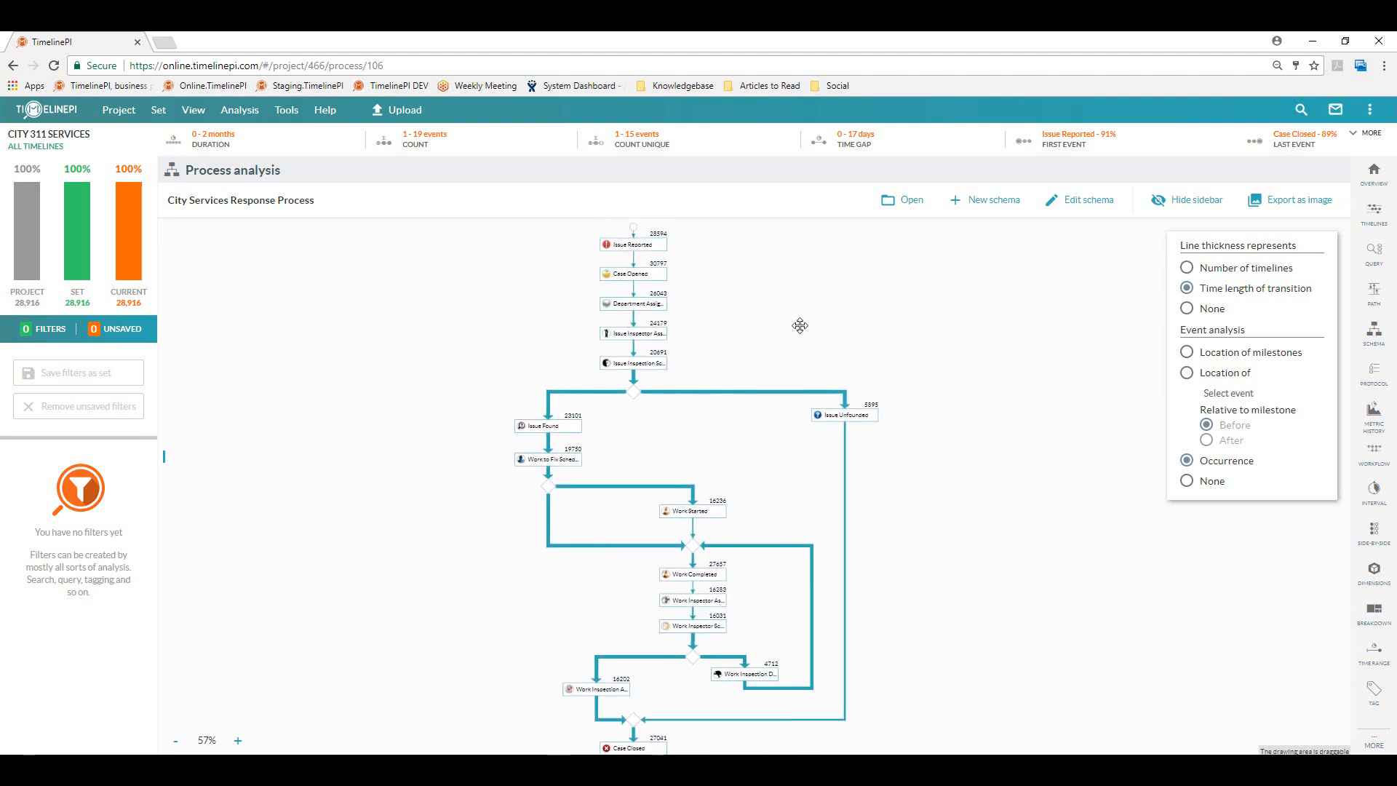
pyautogui.moveTo(590, 397)
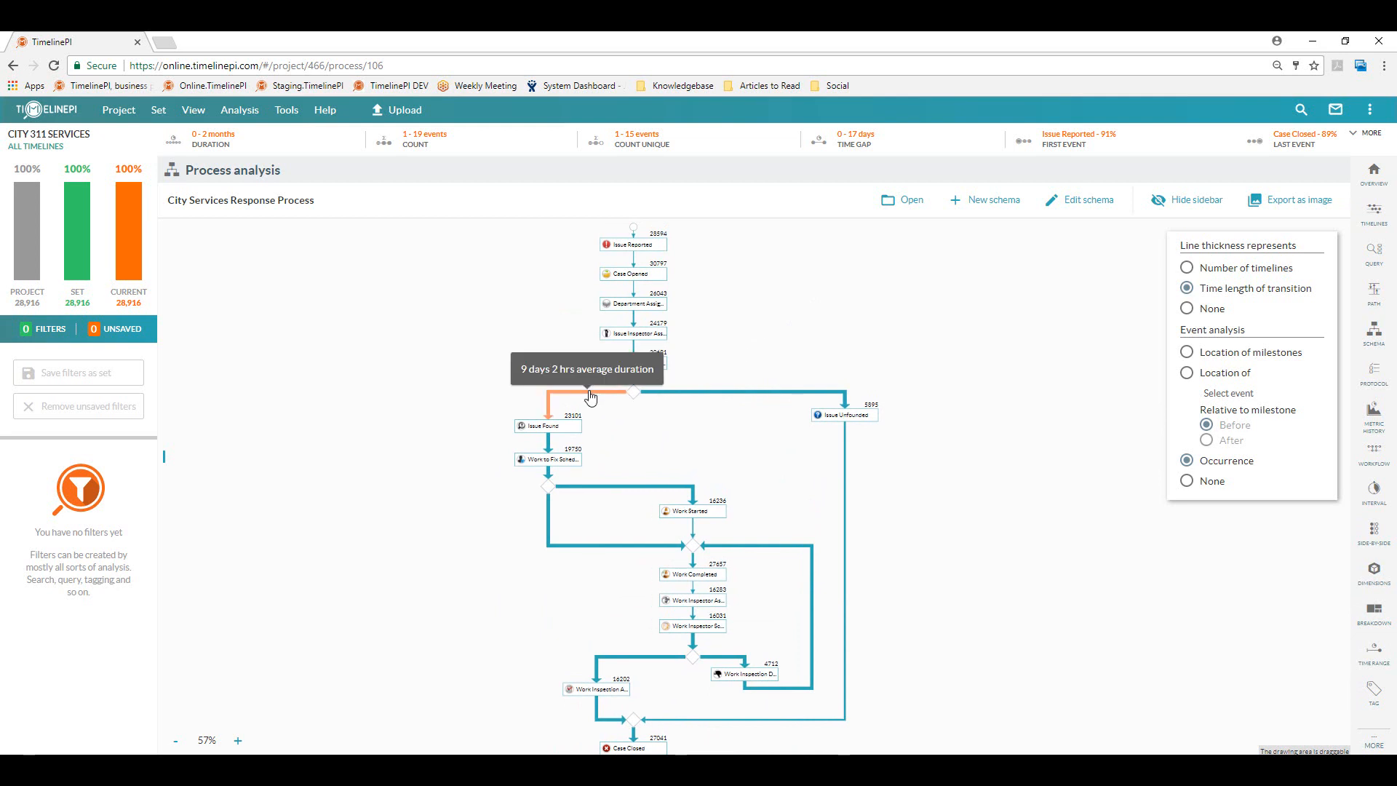
pyautogui.moveTo(758, 690)
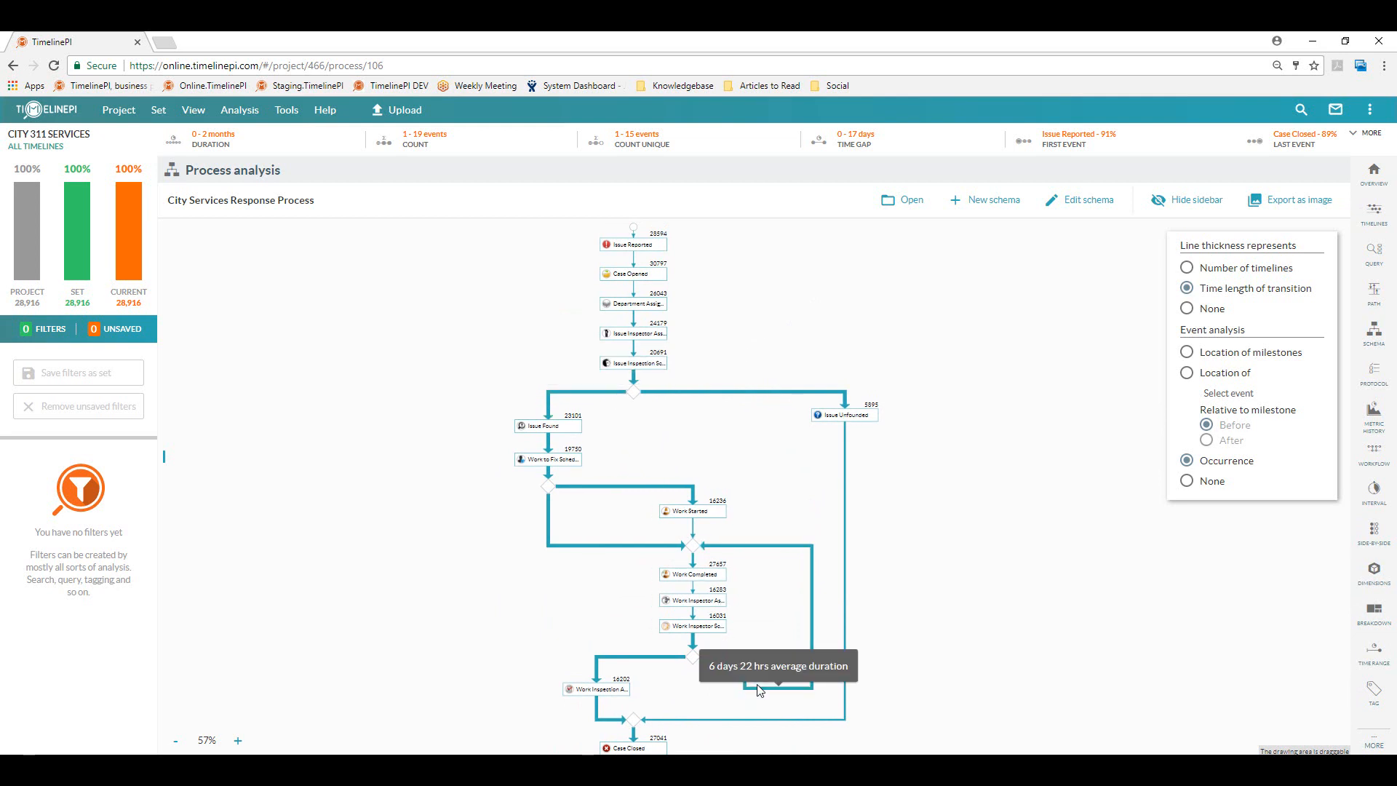
pyautogui.moveTo(973, 507); pyautogui.dragTo(979, 451)
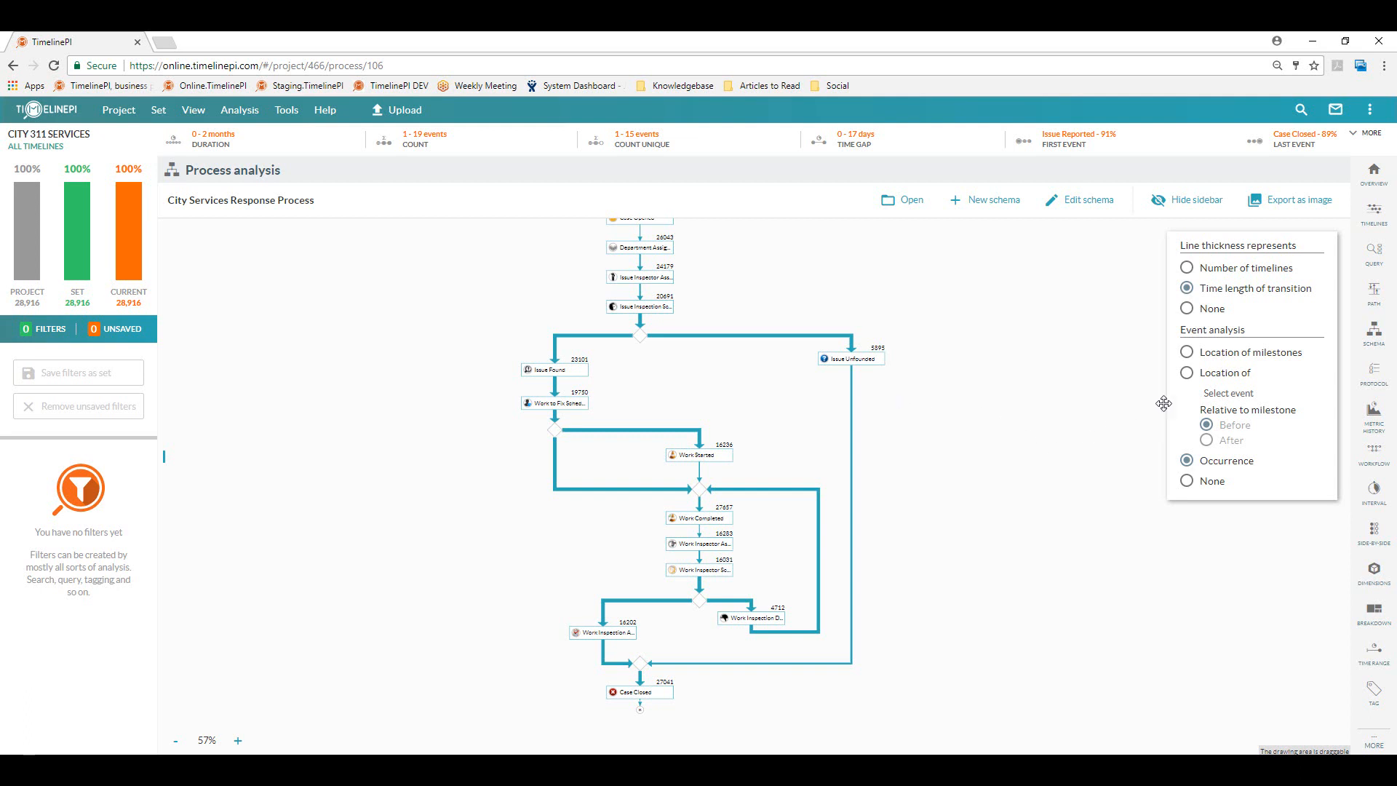
# - Set the event analysis to show the location of the Citation Issued event before each milestone
pyautogui.click(1187, 372)
pyautogui.click(1227, 393)
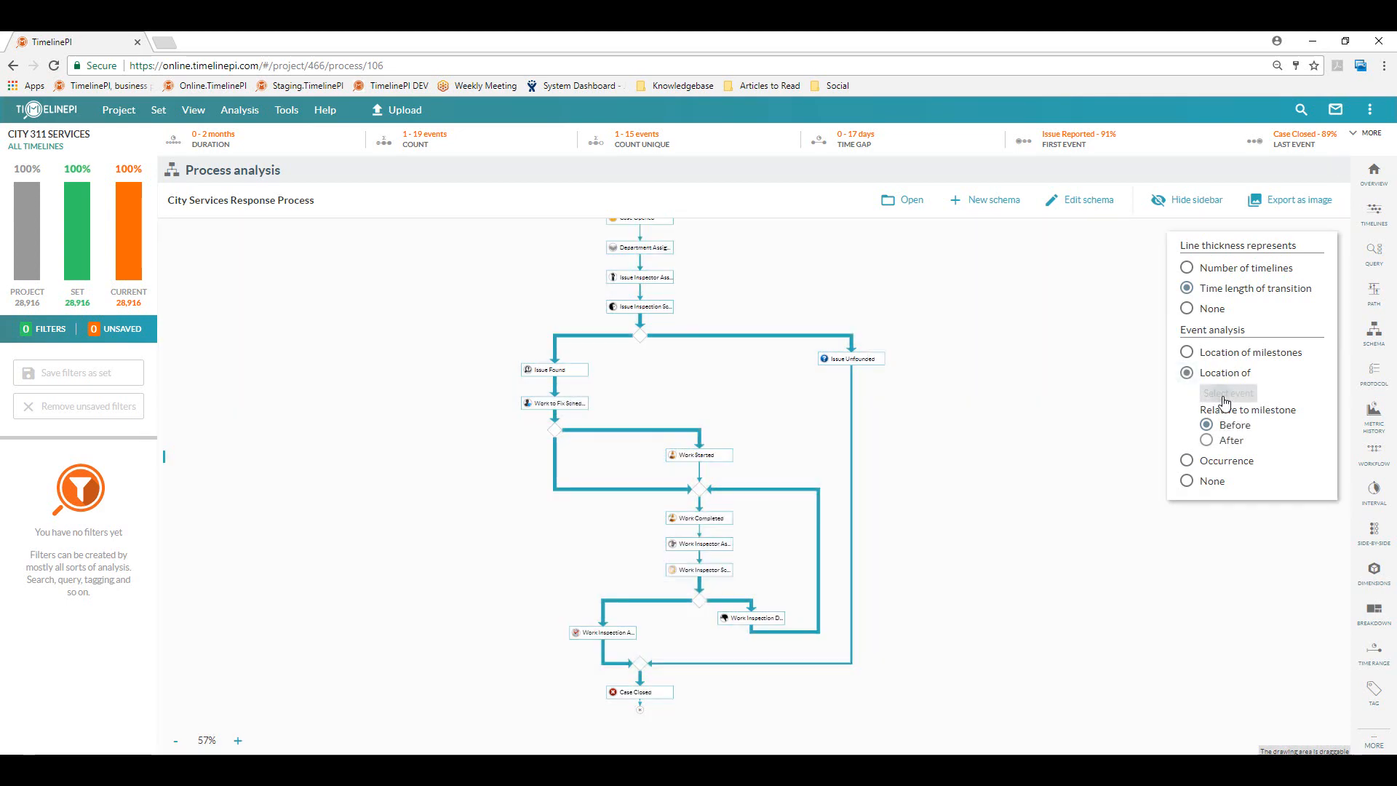
pyautogui.click(508, 283)
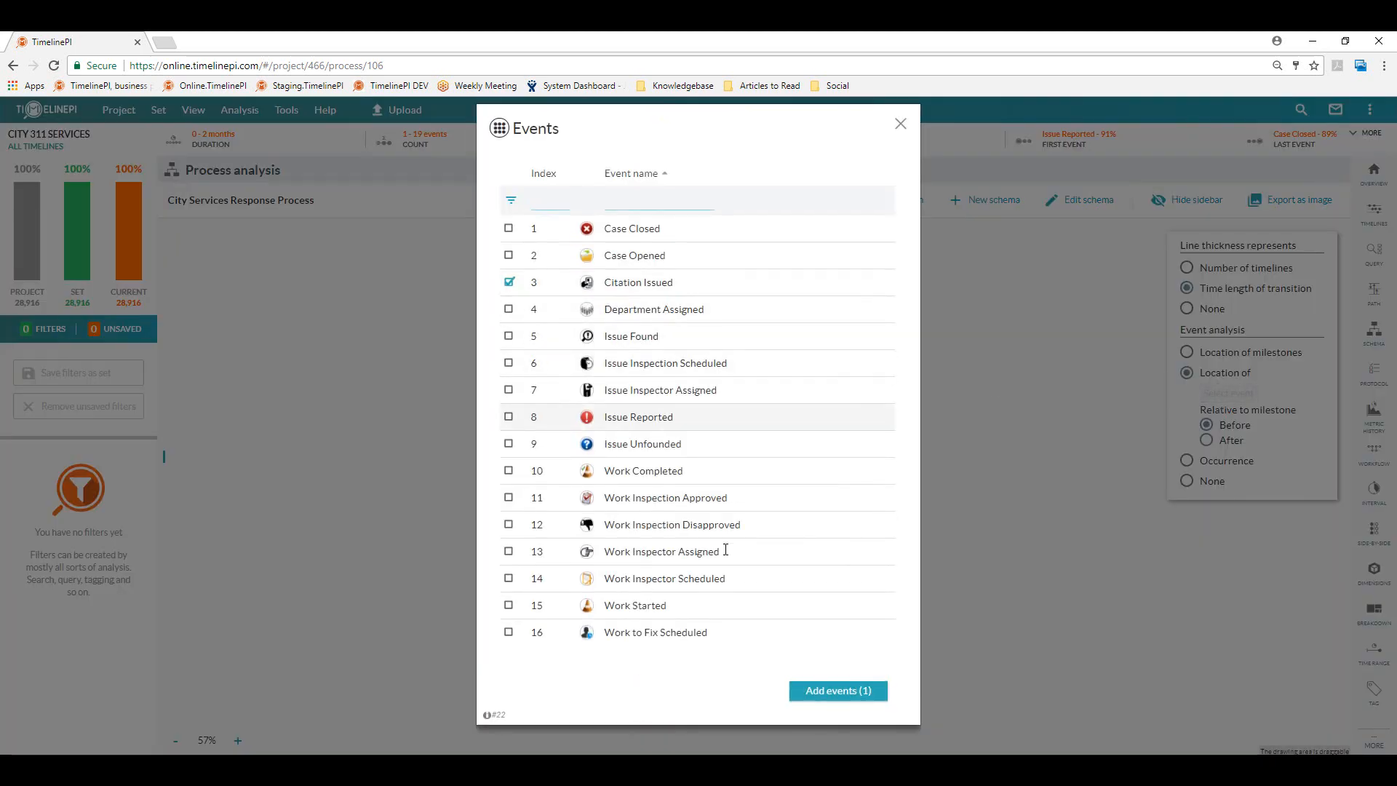
pyautogui.click(869, 691)
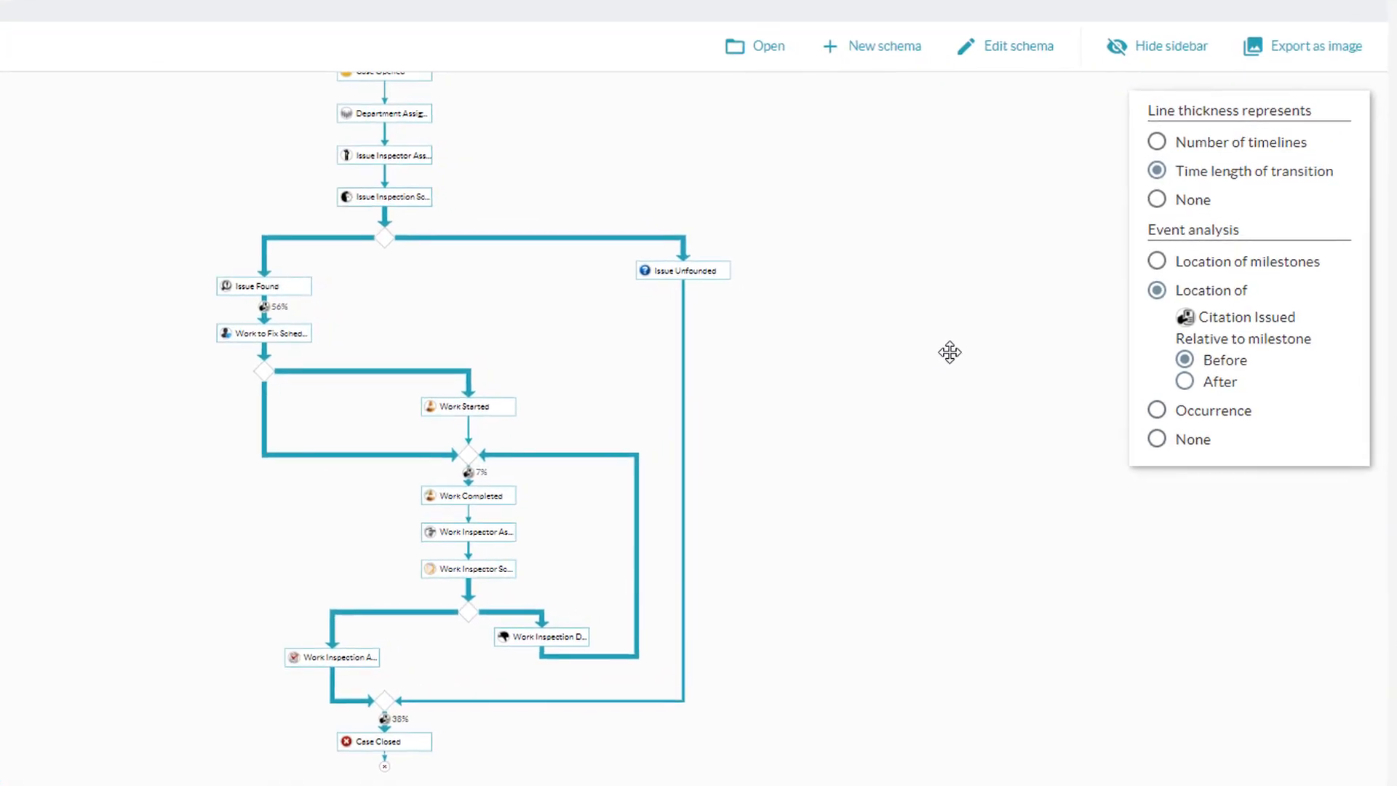
# - Examine where Citation Issued occurs across the process diagram, from Issue Found through Work Completed to Case Closed
pyautogui.moveTo(958, 359); pyautogui.dragTo(936, 449)
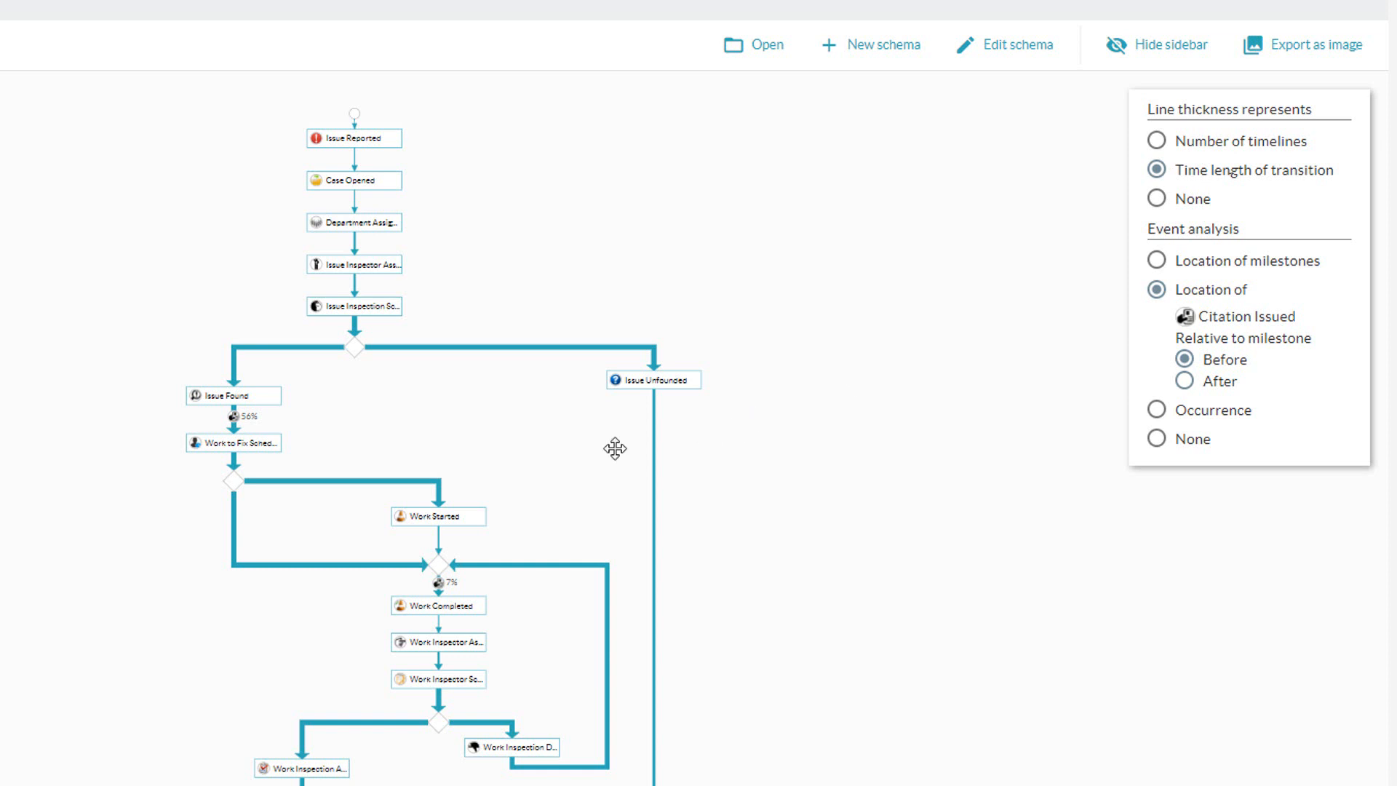
pyautogui.moveTo(496, 464); pyautogui.dragTo(486, 419)
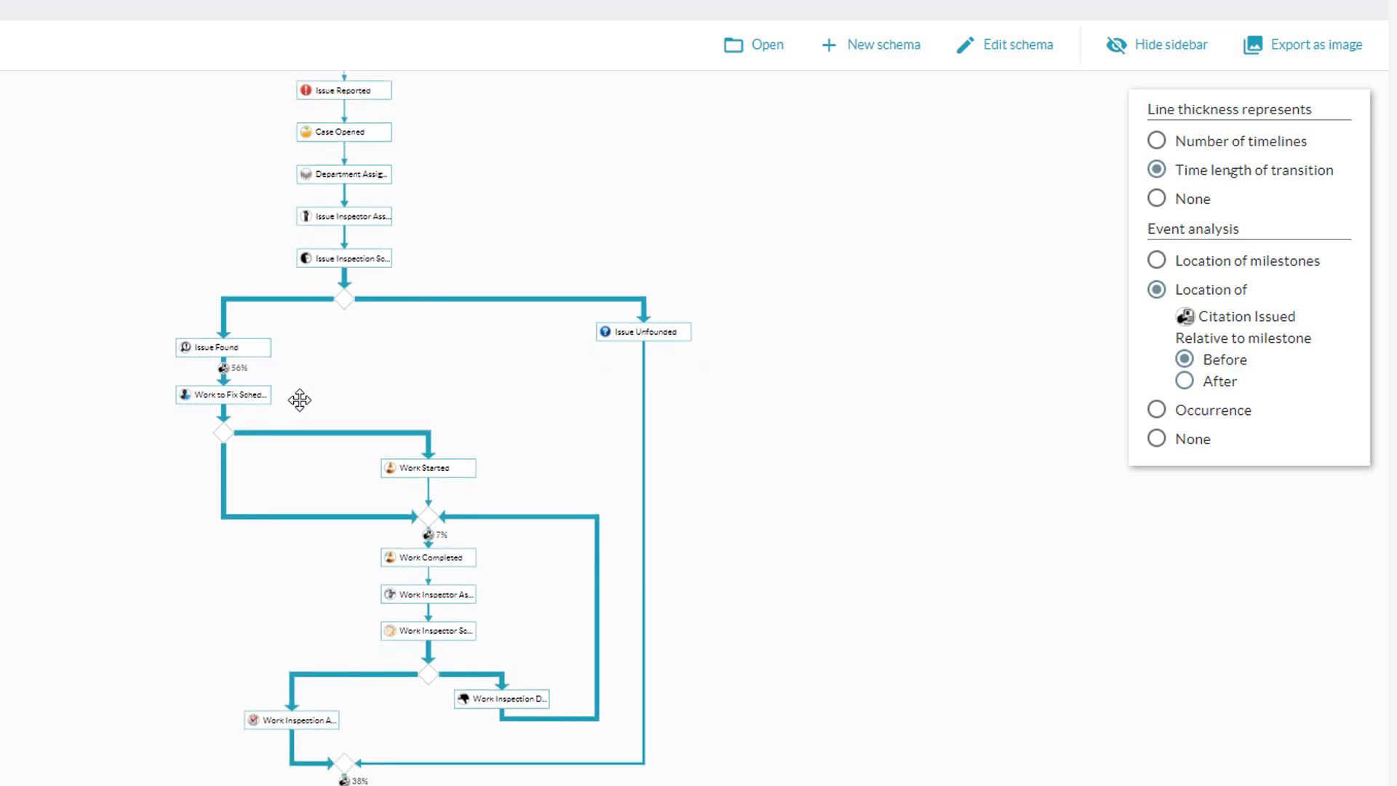
pyautogui.moveTo(334, 357); pyautogui.dragTo(324, 336)
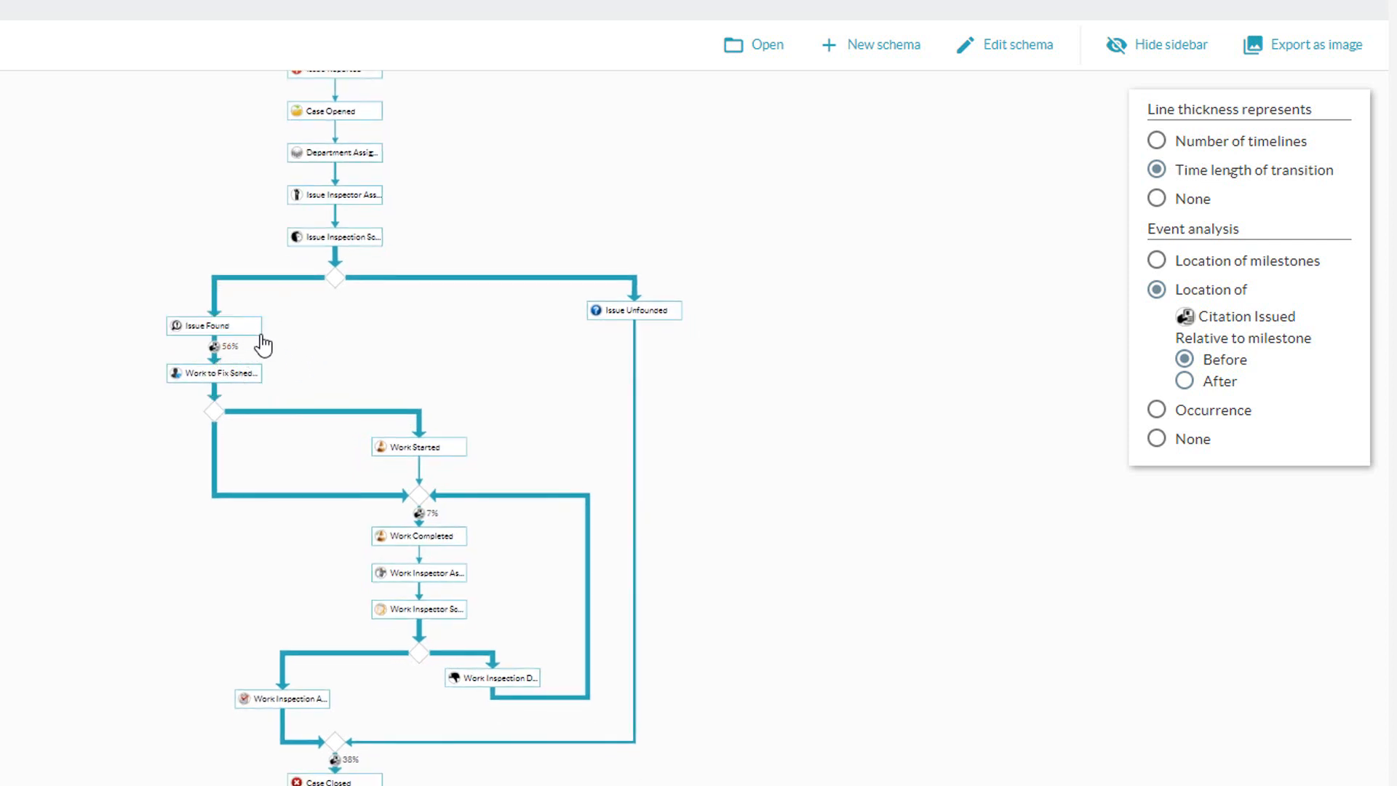
pyautogui.moveTo(399, 308); pyautogui.dragTo(389, 280)
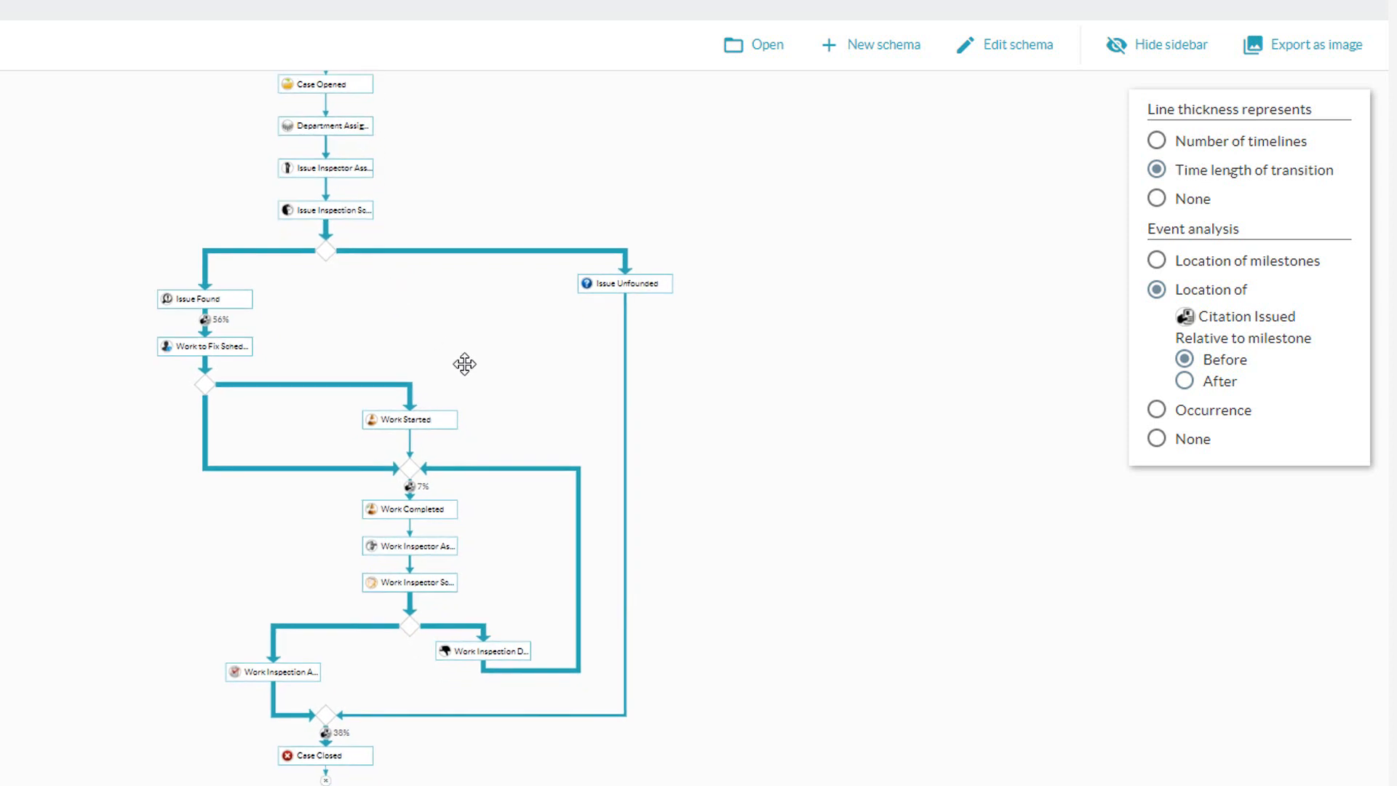
pyautogui.moveTo(518, 393); pyautogui.dragTo(509, 359)
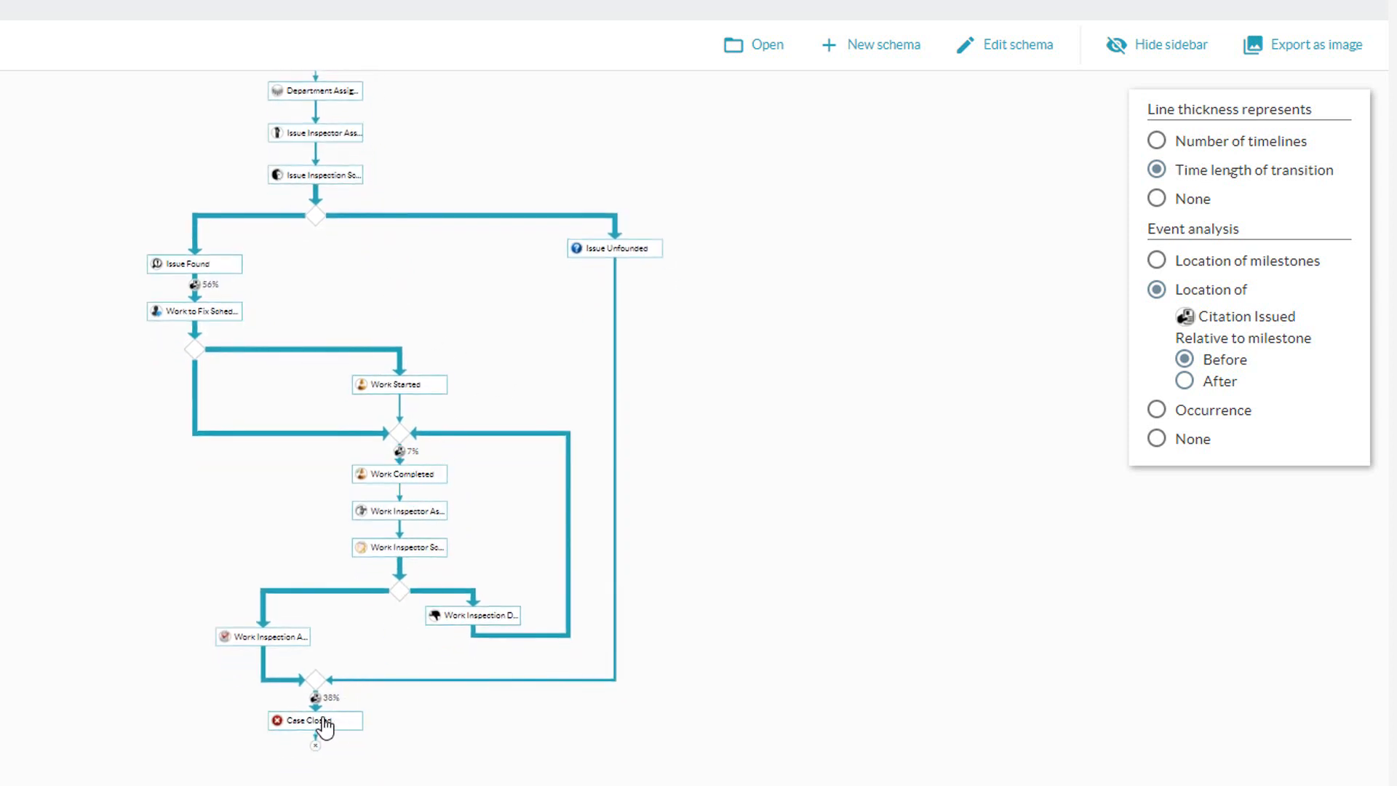
pyautogui.moveTo(752, 519); pyautogui.dragTo(777, 630)
pyautogui.moveTo(559, 495); pyautogui.dragTo(536, 407)
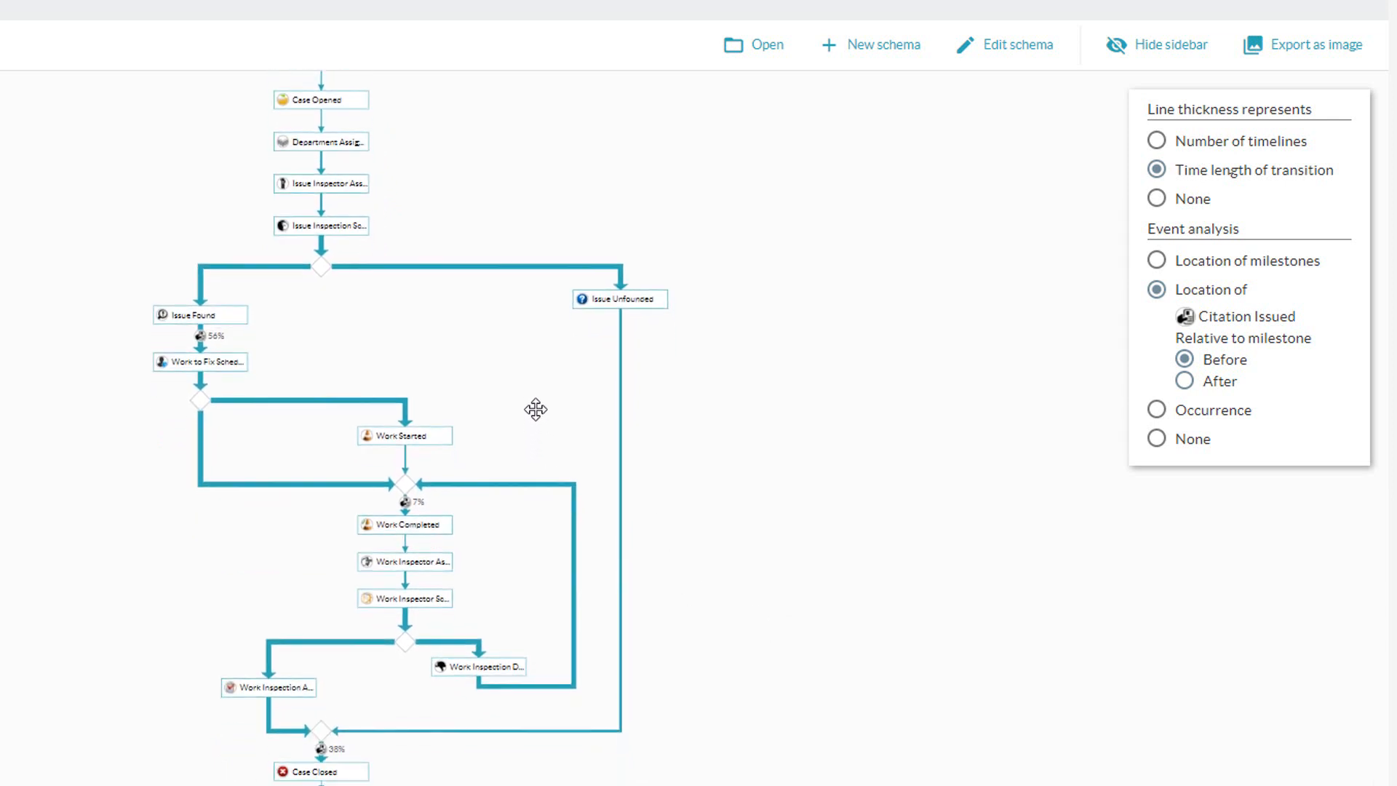
pyautogui.moveTo(732, 451); pyautogui.dragTo(732, 359)
pyautogui.moveTo(559, 313); pyautogui.dragTo(554, 295)
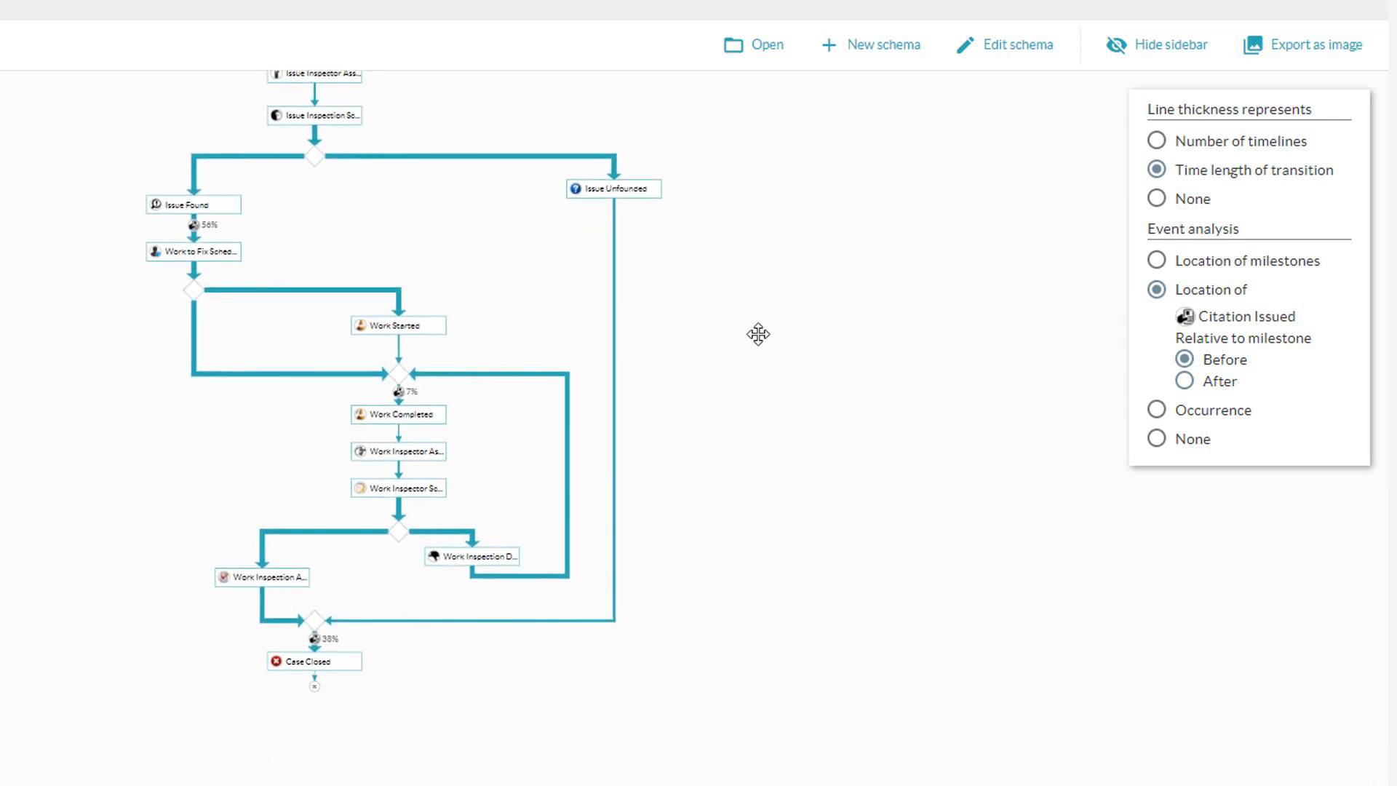
pyautogui.moveTo(888, 315); pyautogui.dragTo(883, 402)
pyautogui.moveTo(584, 333); pyautogui.dragTo(412, 415)
pyautogui.moveTo(263, 432); pyautogui.dragTo(386, 412)
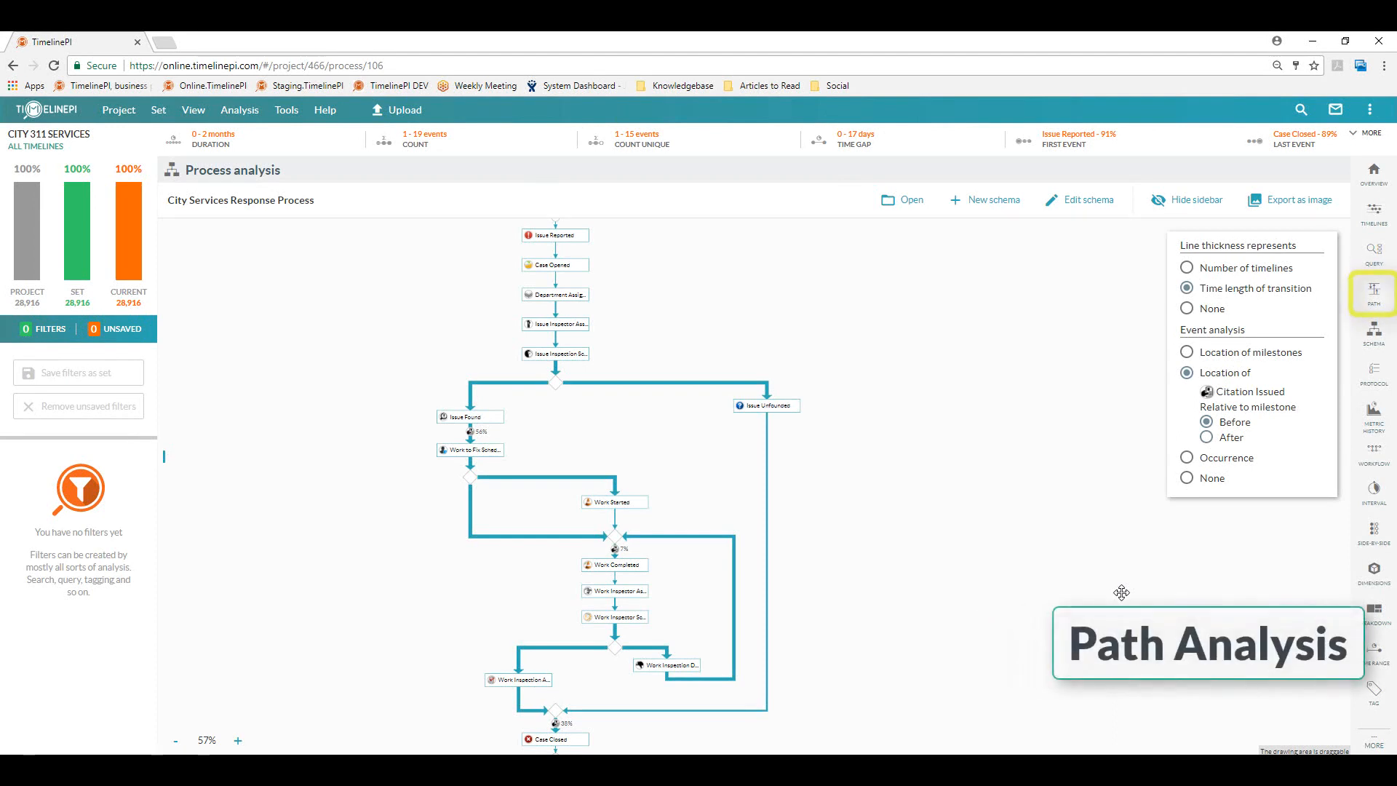
# - Open the path analysis and exclude the Work Inspector Assigned and Work Started events from the displayed paths
pyautogui.click(1381, 288)
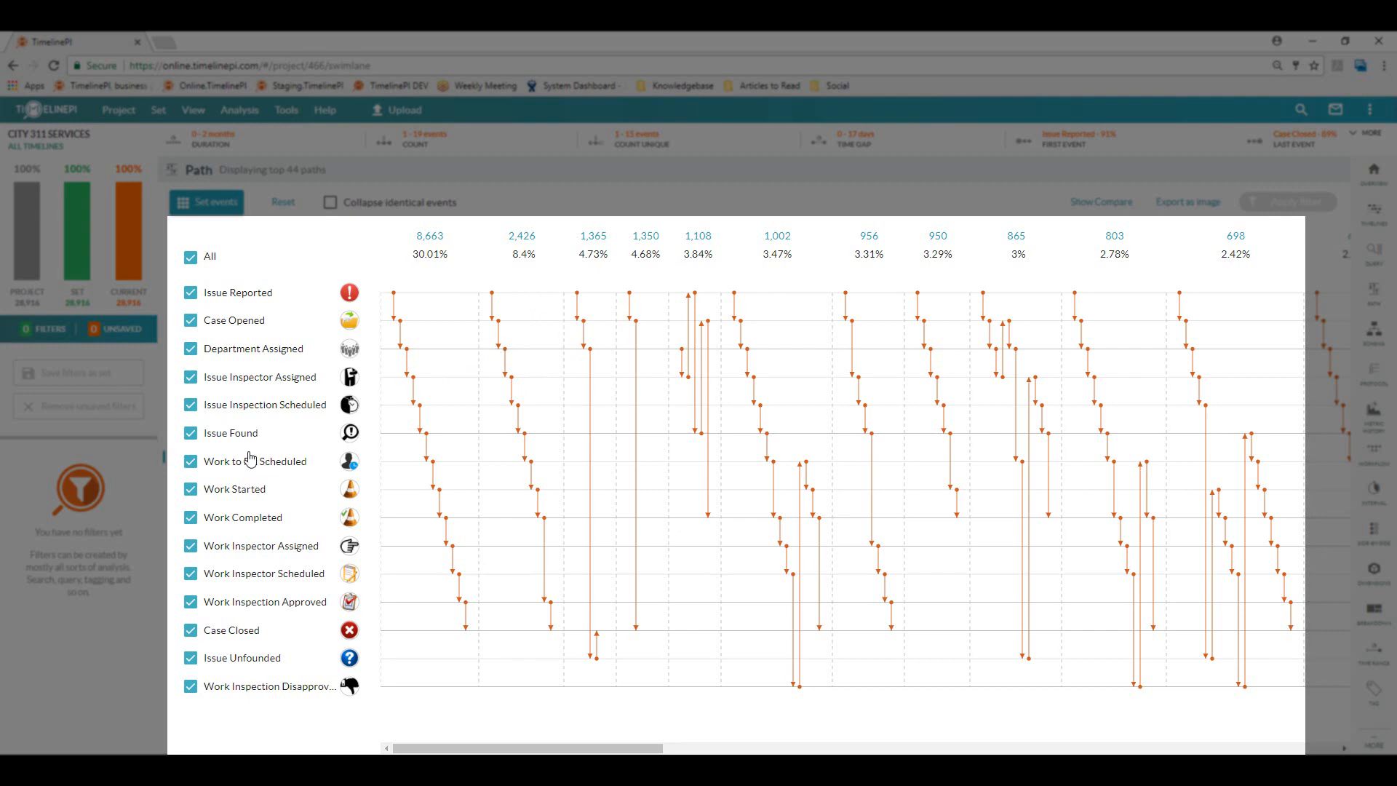
pyautogui.click(191, 546)
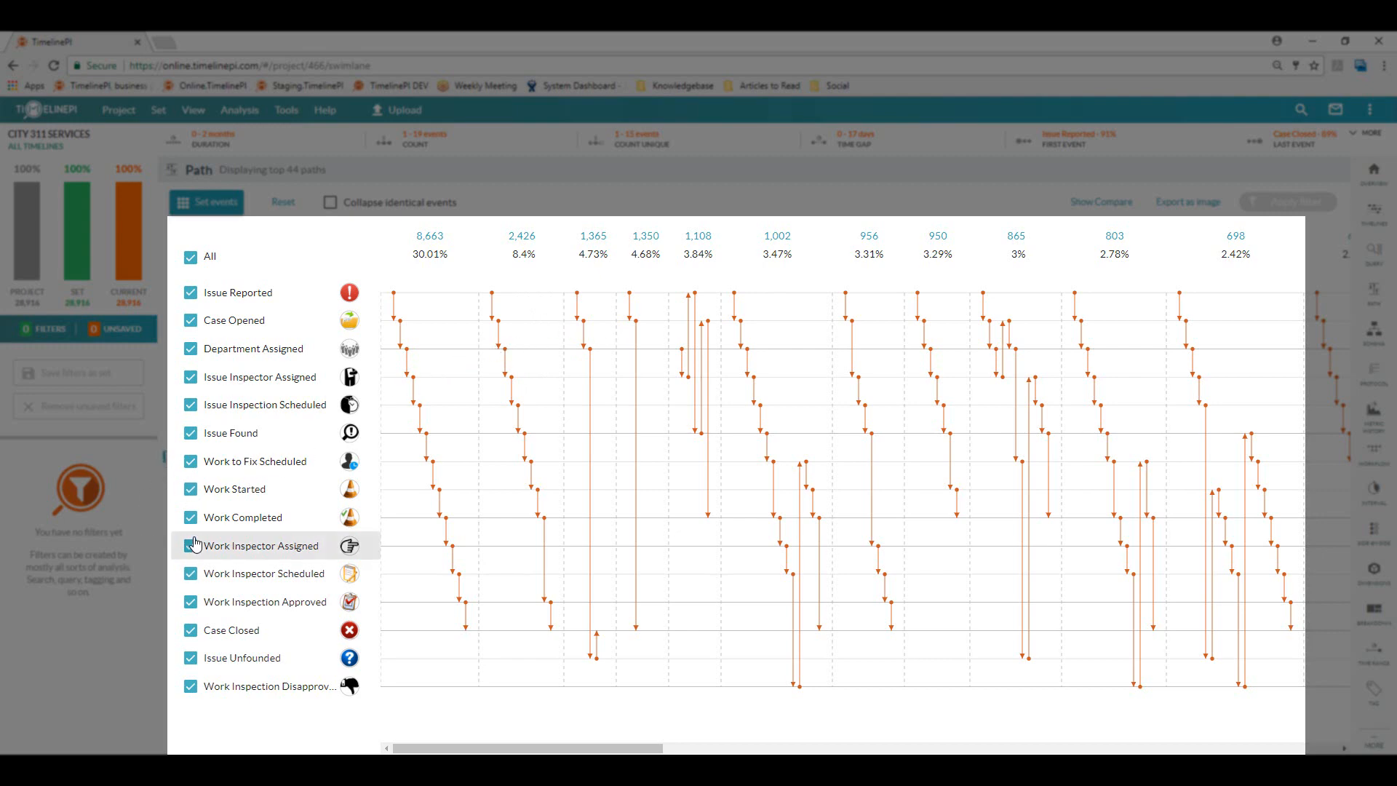
pyautogui.click(193, 491)
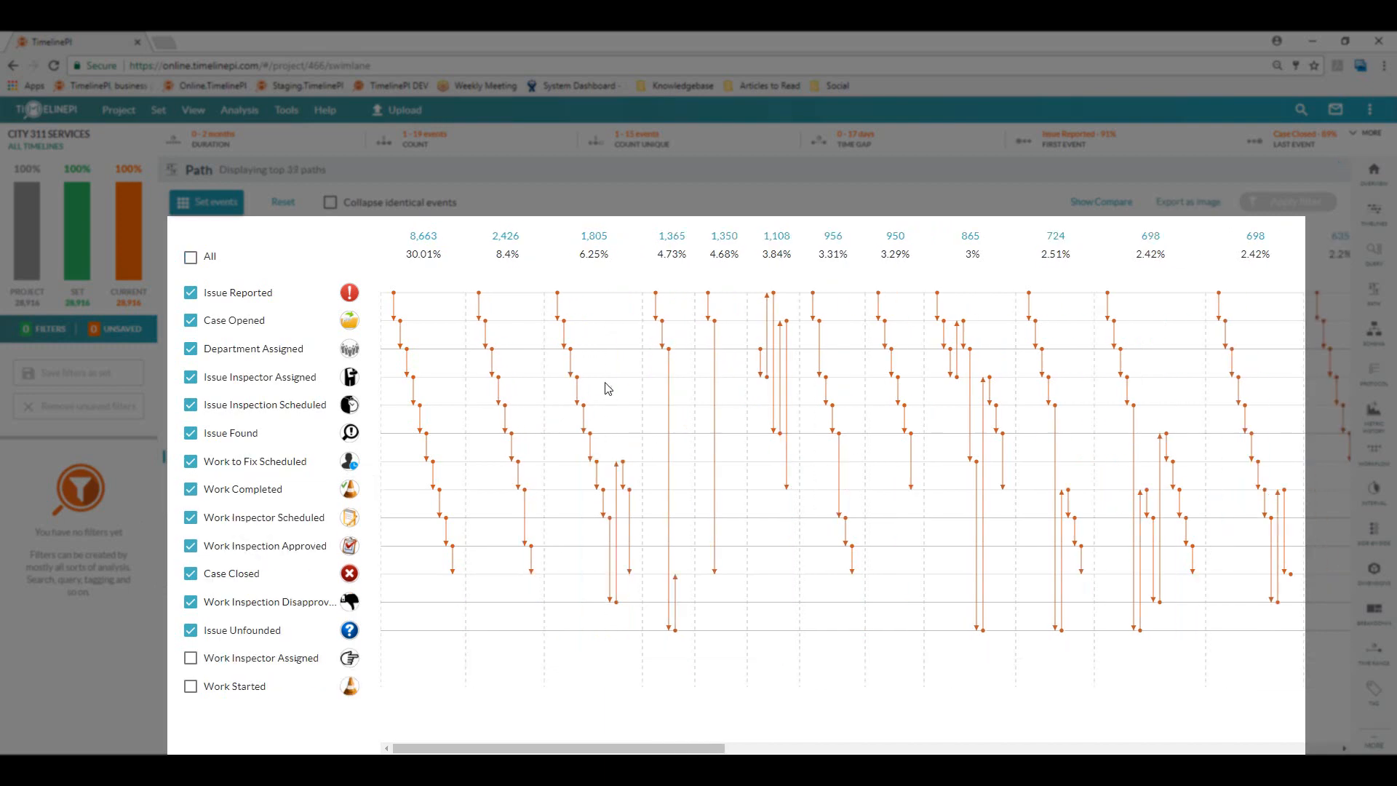
# - Filter the timelines to the path that goes from Issue Reported and Case Opened through Issue Unfounded to Case Closed
pyautogui.moveTo(502, 419)
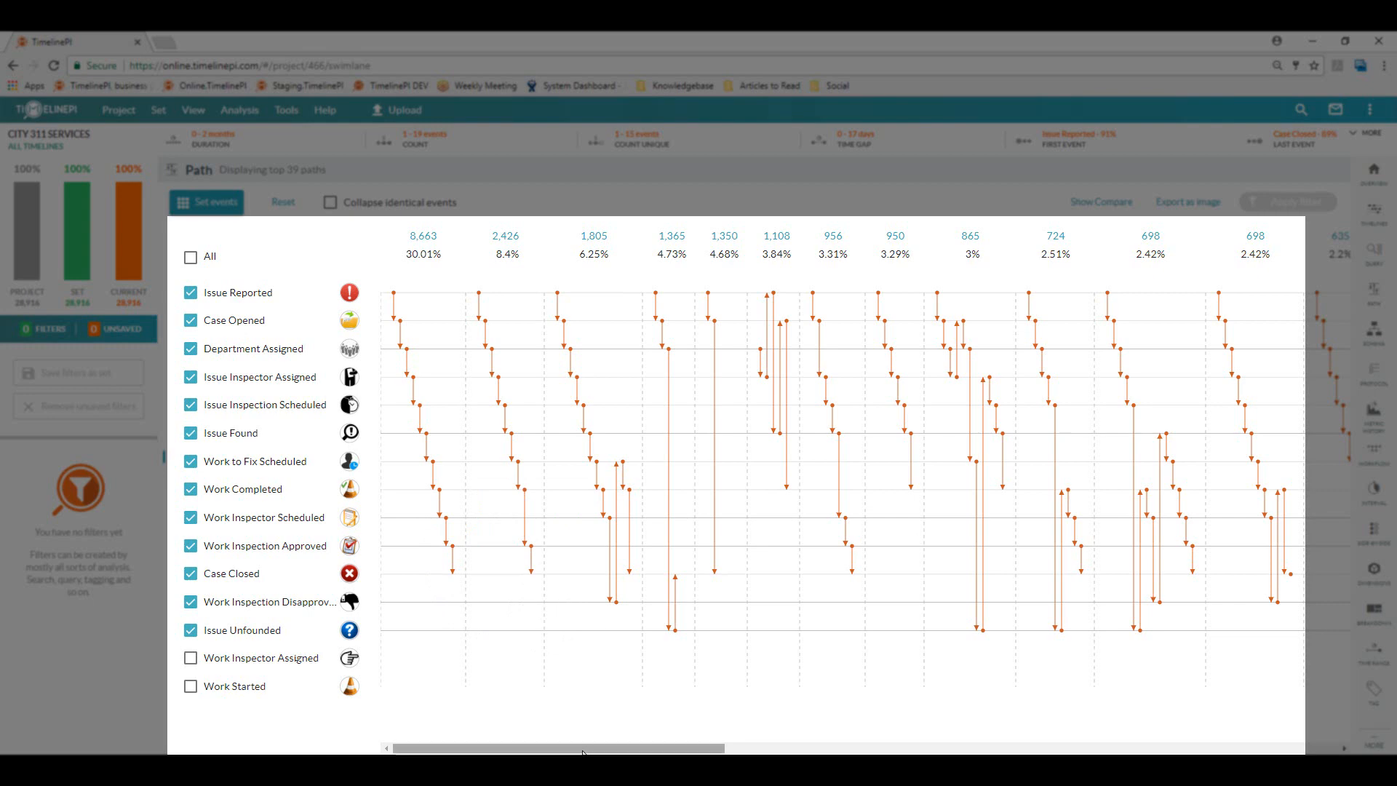
pyautogui.hscroll(5, 665, 735)
pyautogui.hscroll(3, 714, 717)
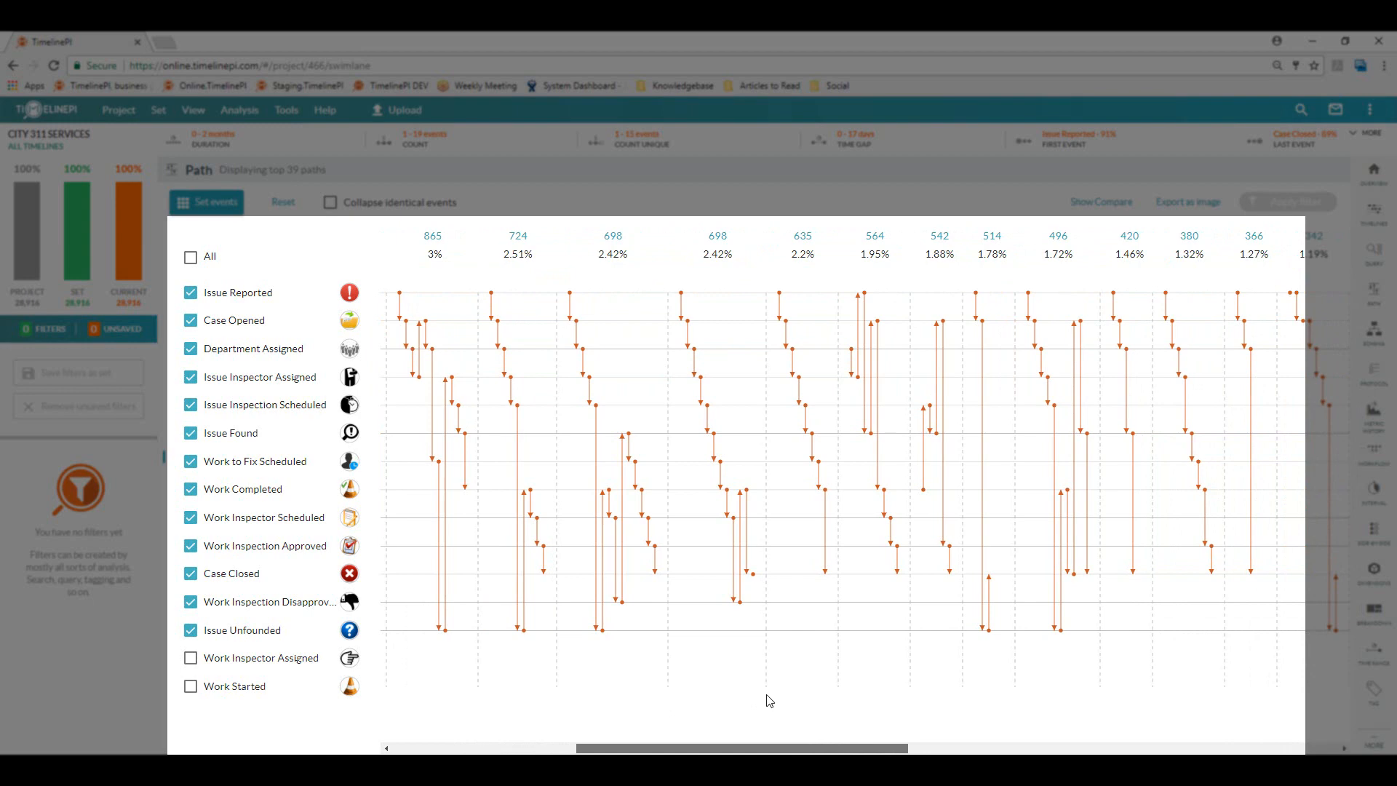
pyautogui.hscroll(3, 770, 701)
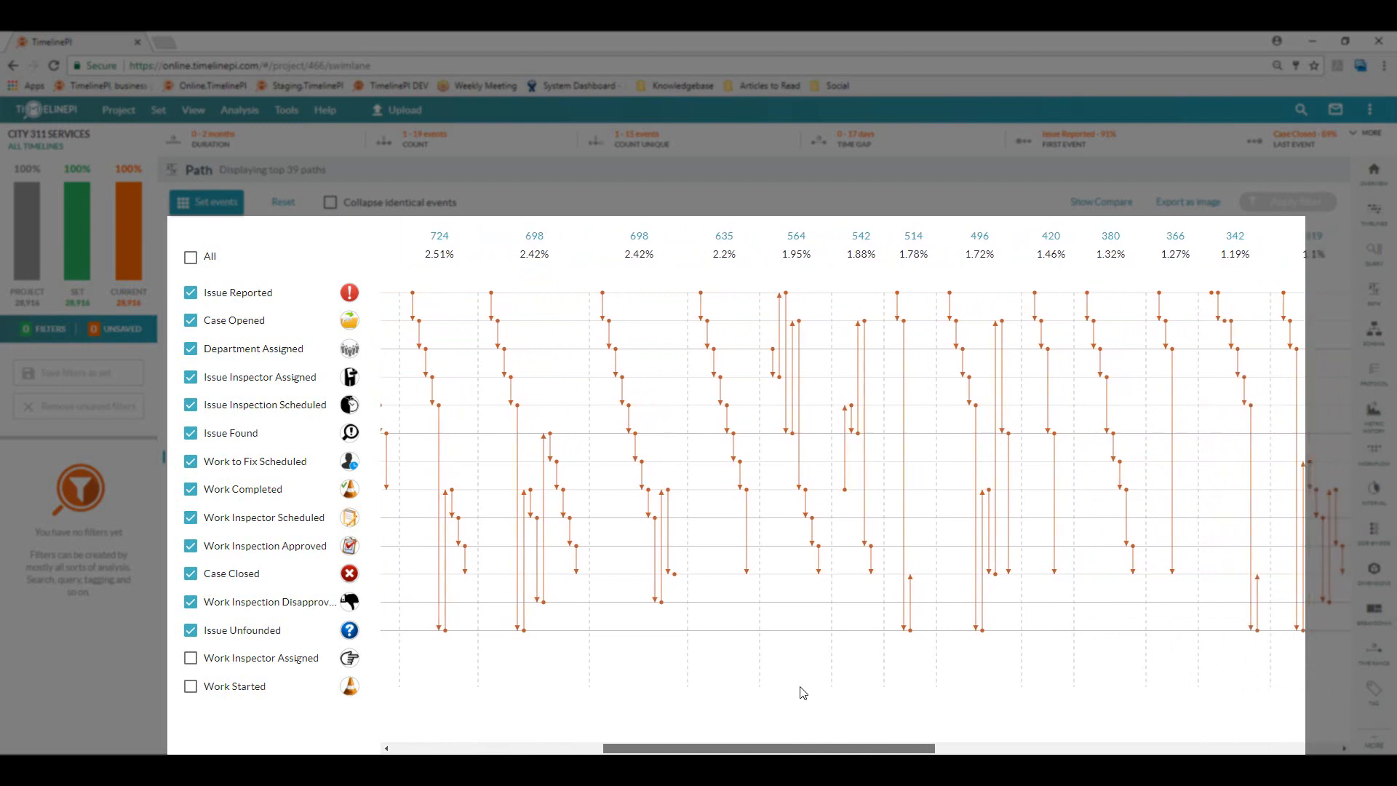
pyautogui.hscroll(1, 847, 687)
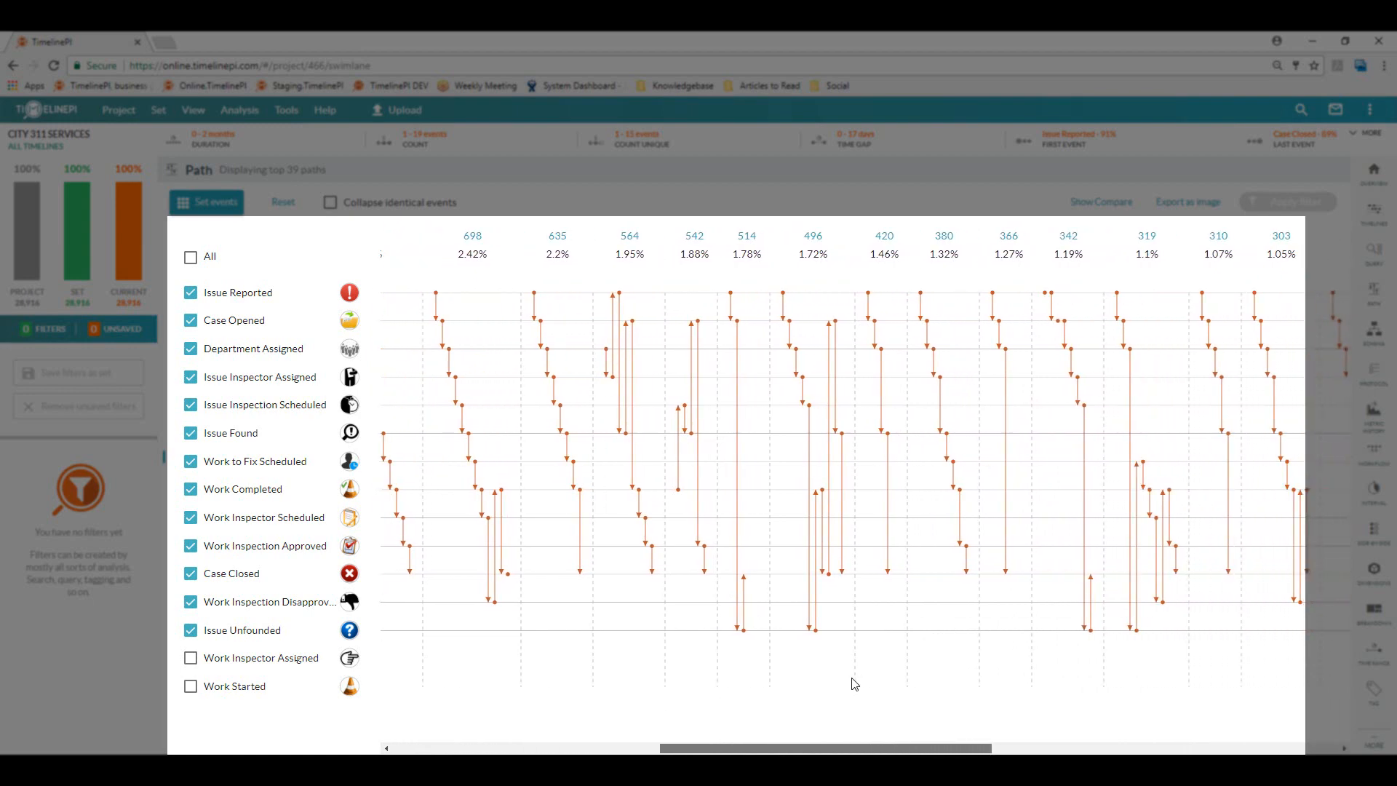
pyautogui.hscroll(2, 877, 683)
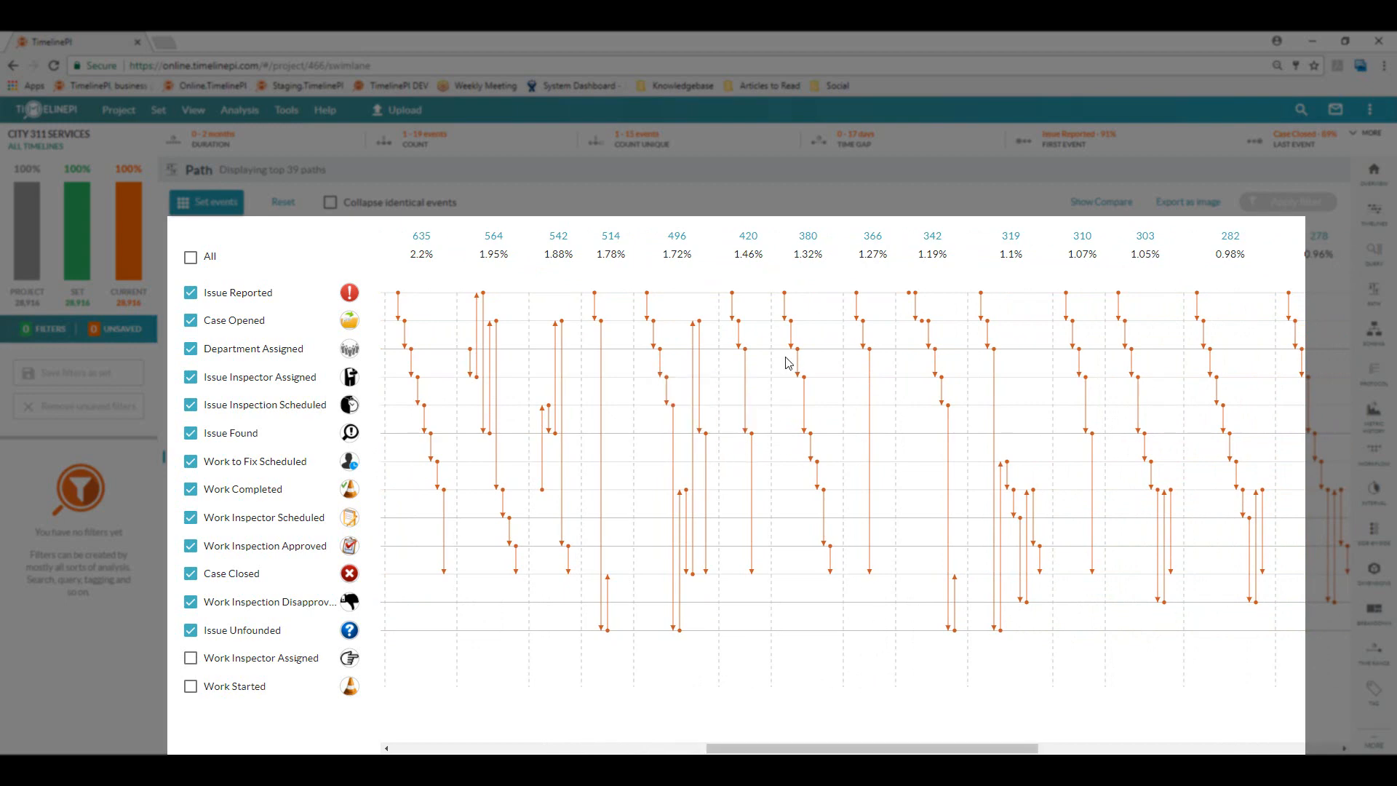
pyautogui.moveTo(695, 540)
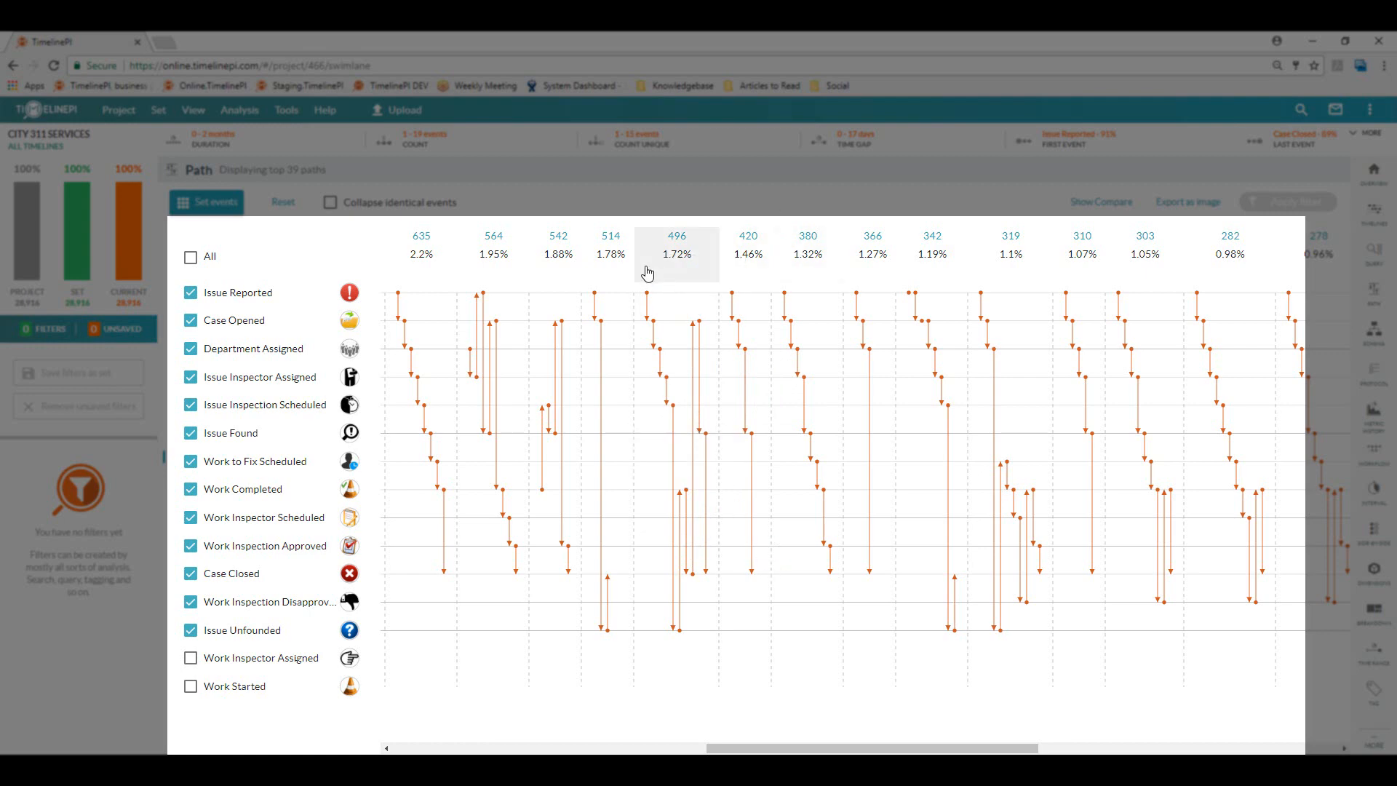
pyautogui.click(611, 263)
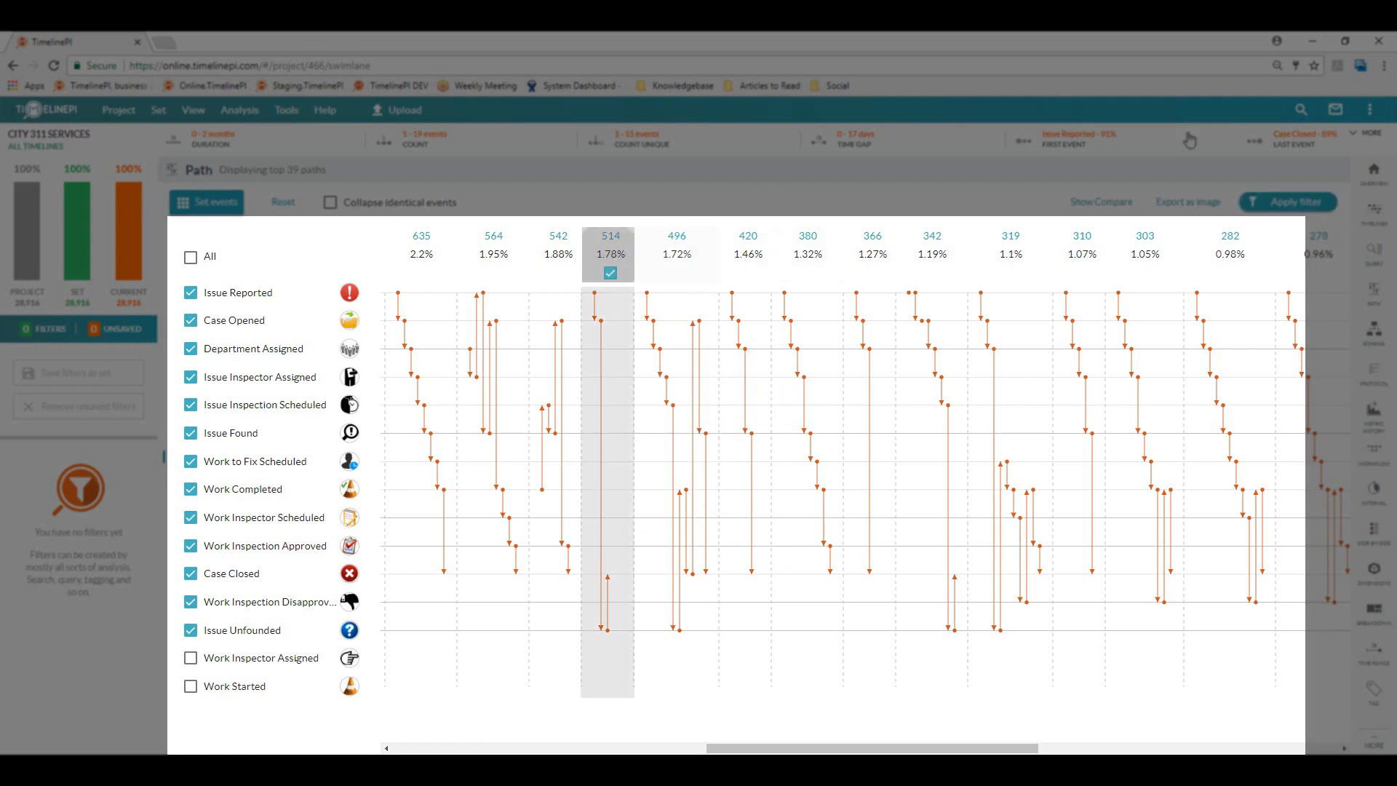
pyautogui.click(1267, 204)
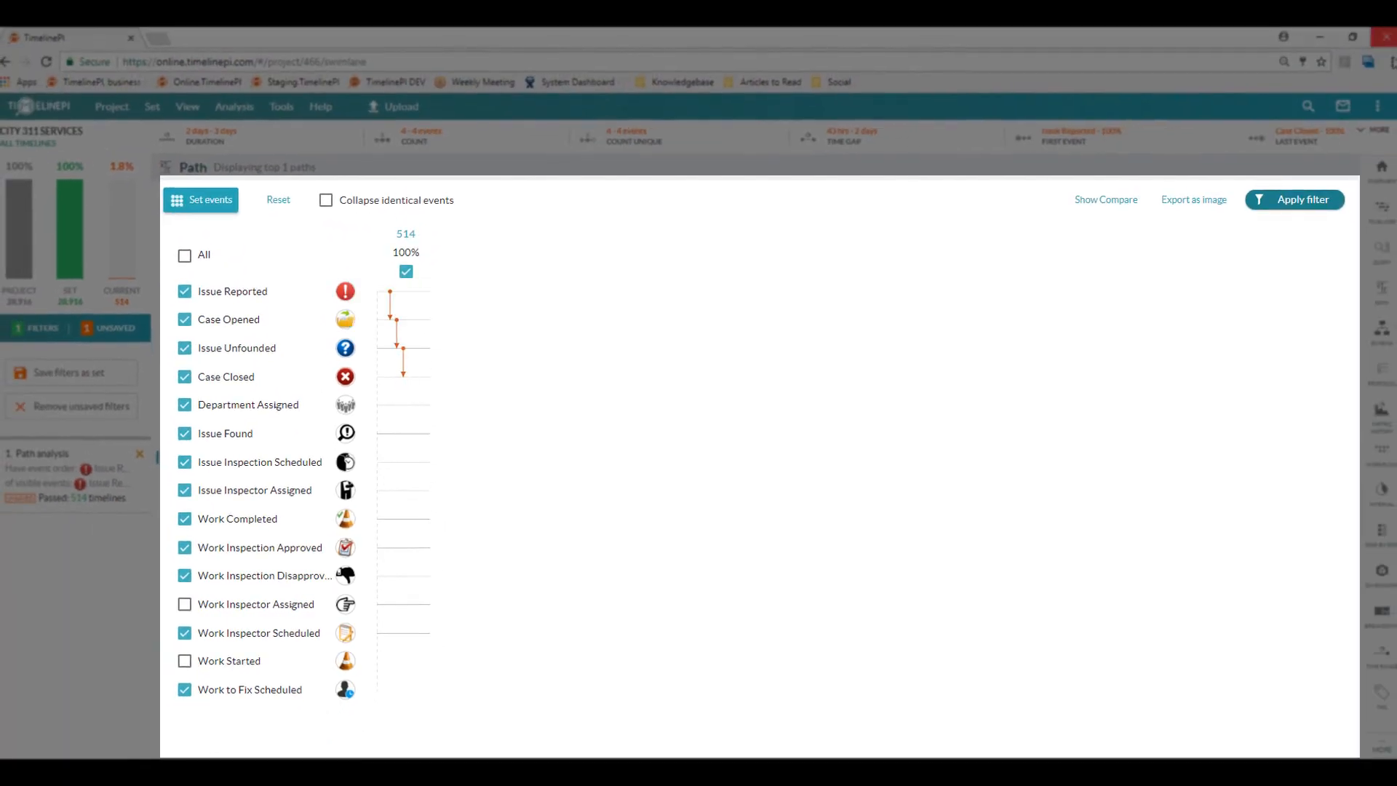
# - Show the matching cases as timelines and clear the unsaved path filter to look through all timelines
pyautogui.click(1378, 217)
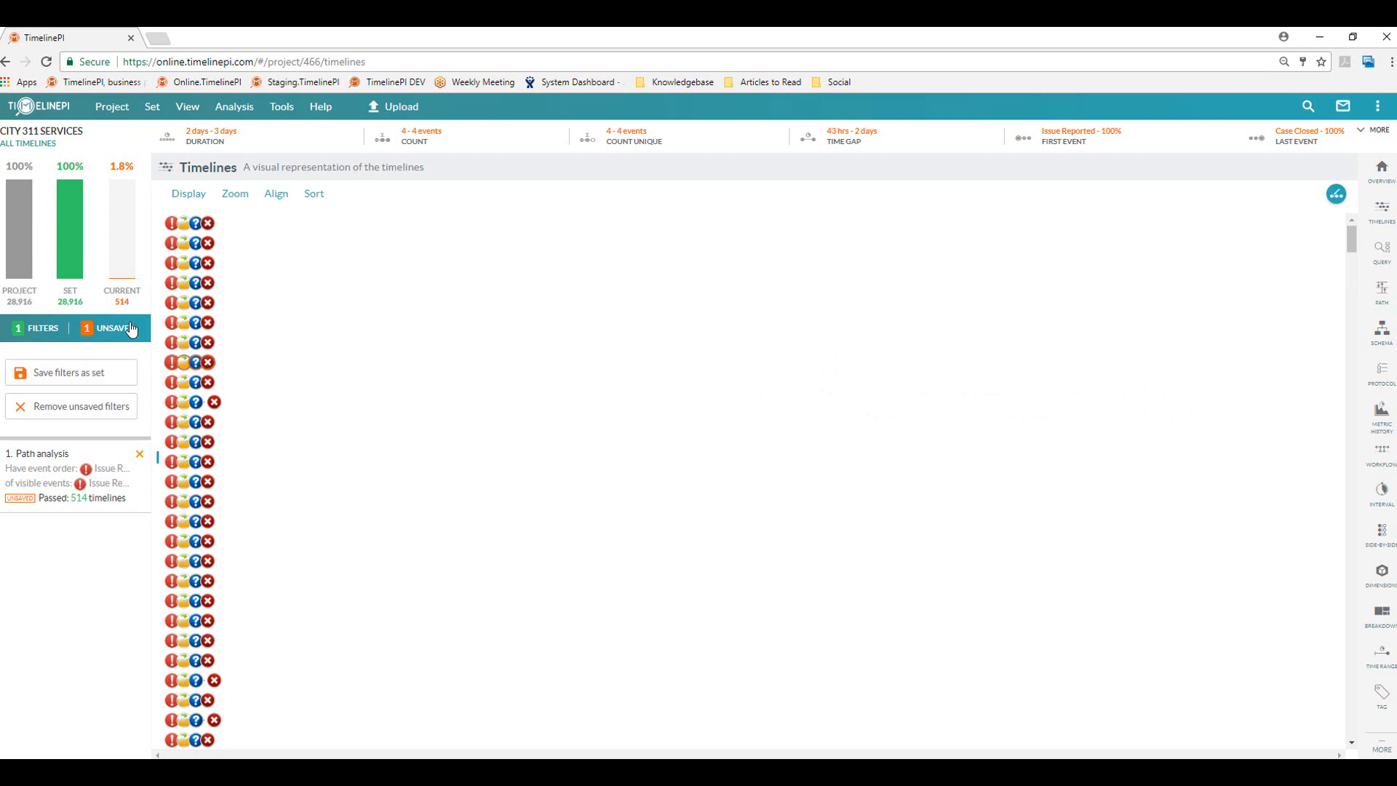
pyautogui.click(72, 407)
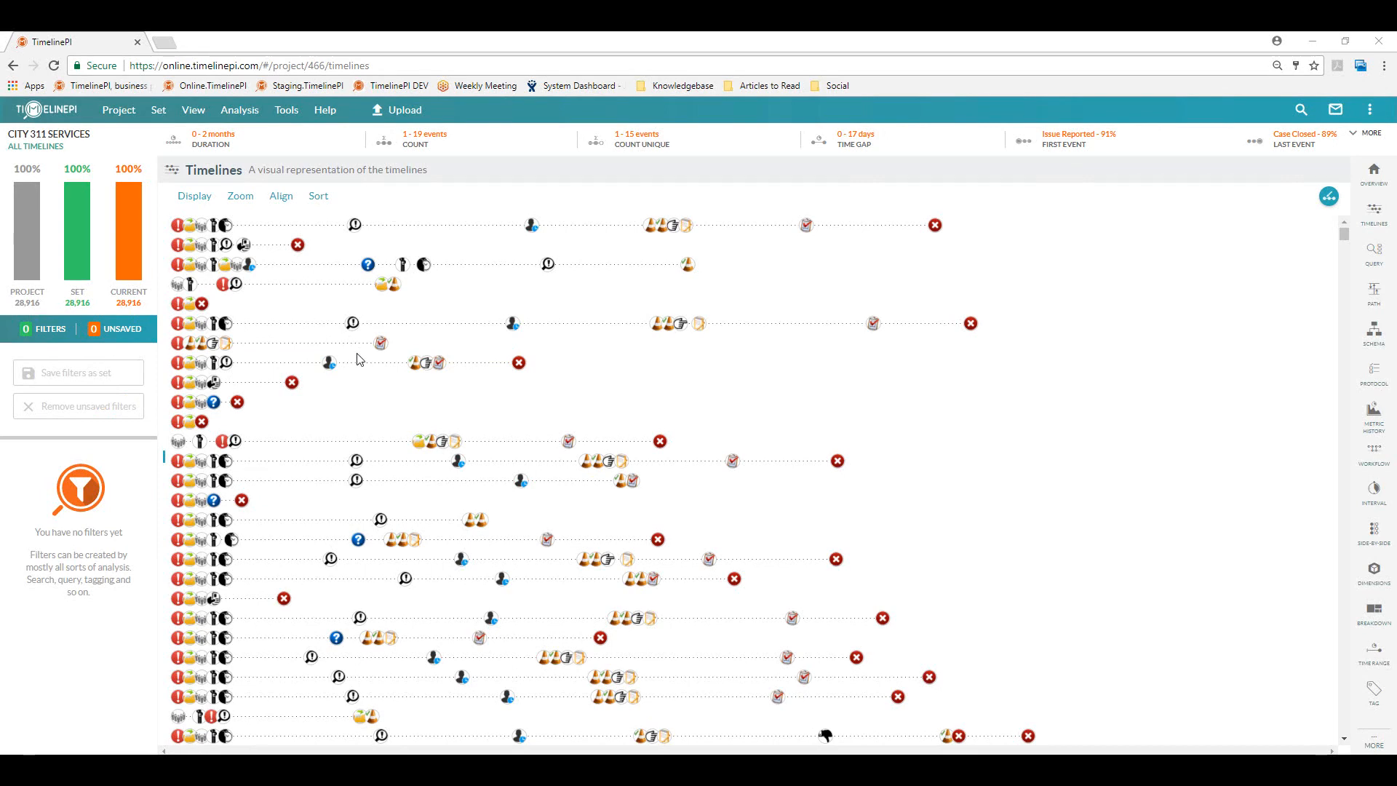
pyautogui.scroll(-5, 356, 364)
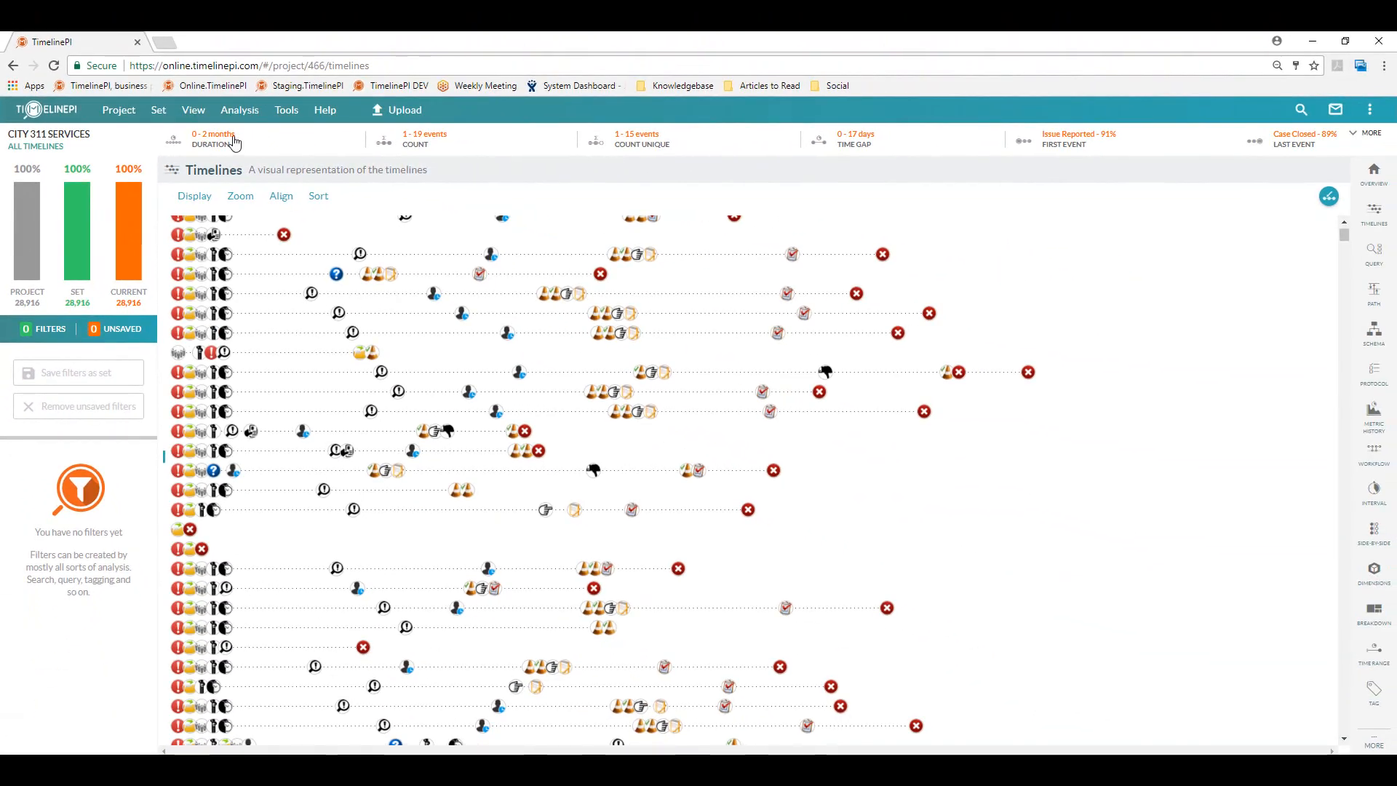
# - Filter the timelines to those with a minimum duration of 1 month
pyautogui.click(231, 142)
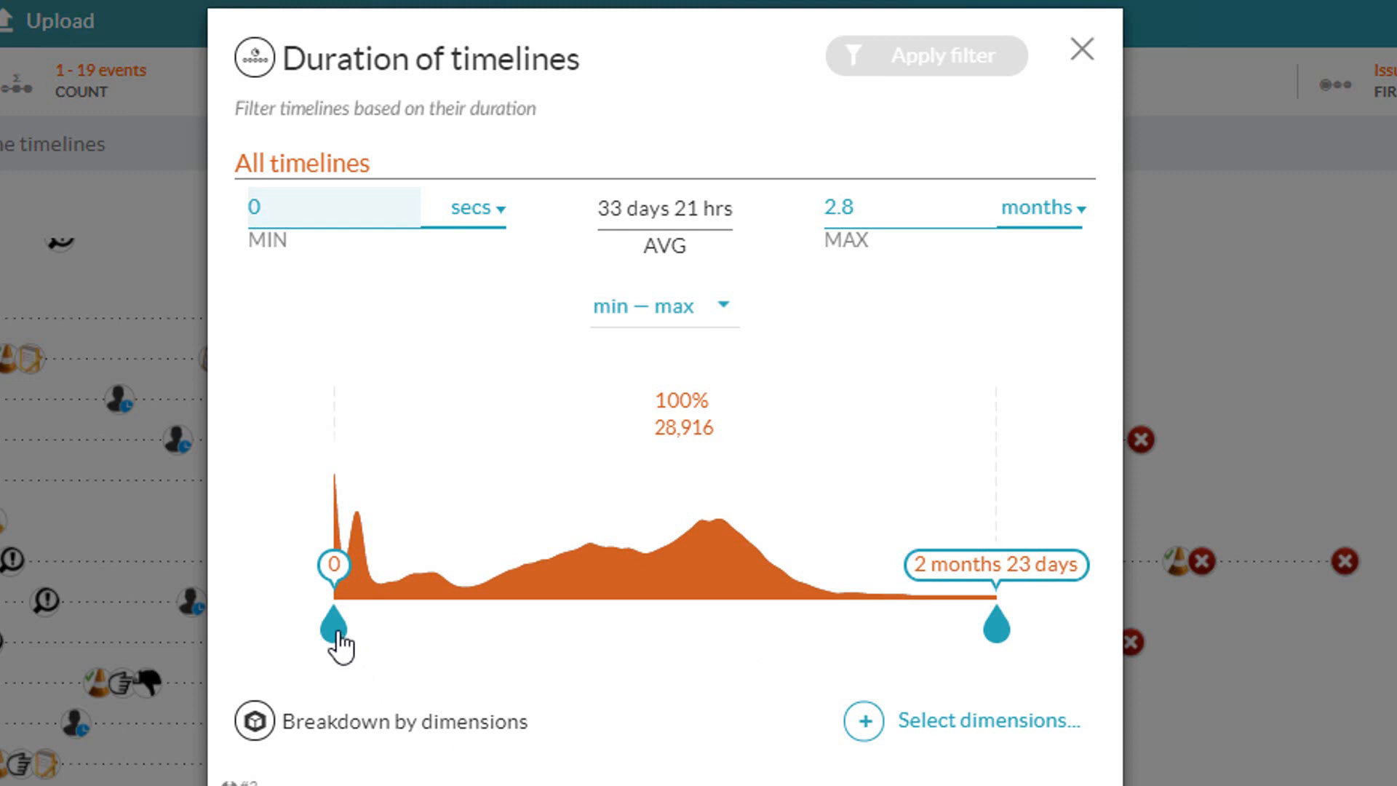
pyautogui.moveTo(336, 645); pyautogui.dragTo(574, 627)
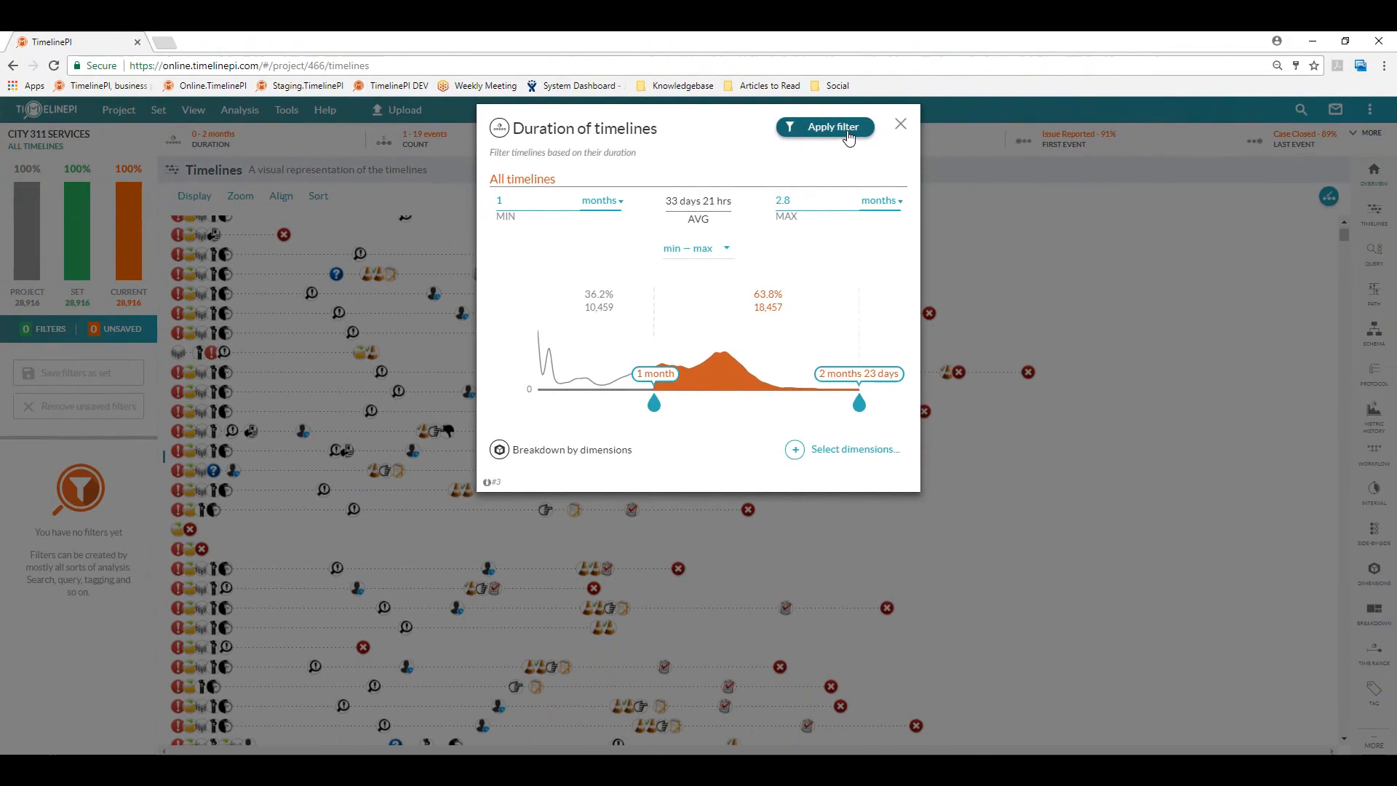
pyautogui.click(881, 115)
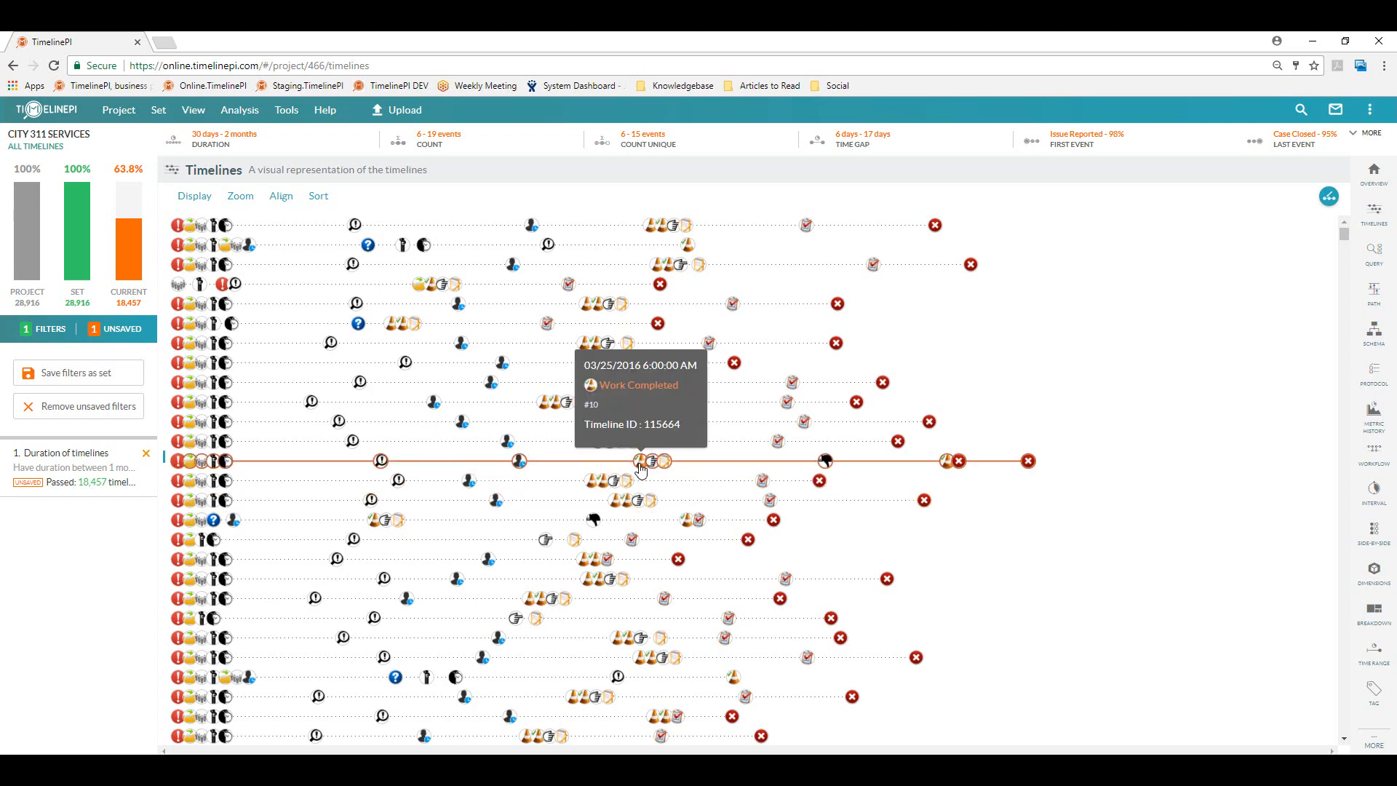
# - Filter further to timelines in which the Work Completed event occurs 2 times
pyautogui.click(641, 463)
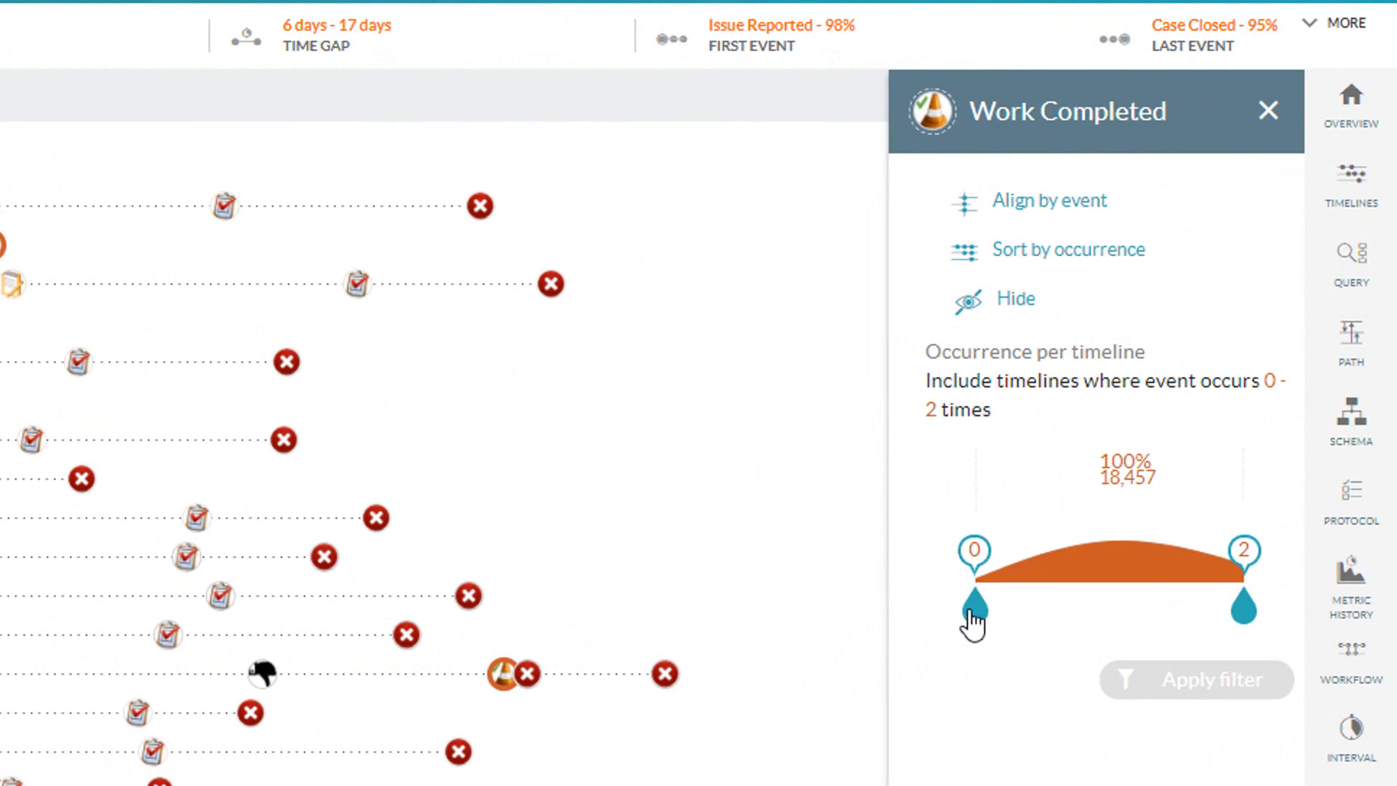
pyautogui.moveTo(972, 615); pyautogui.dragTo(1199, 569)
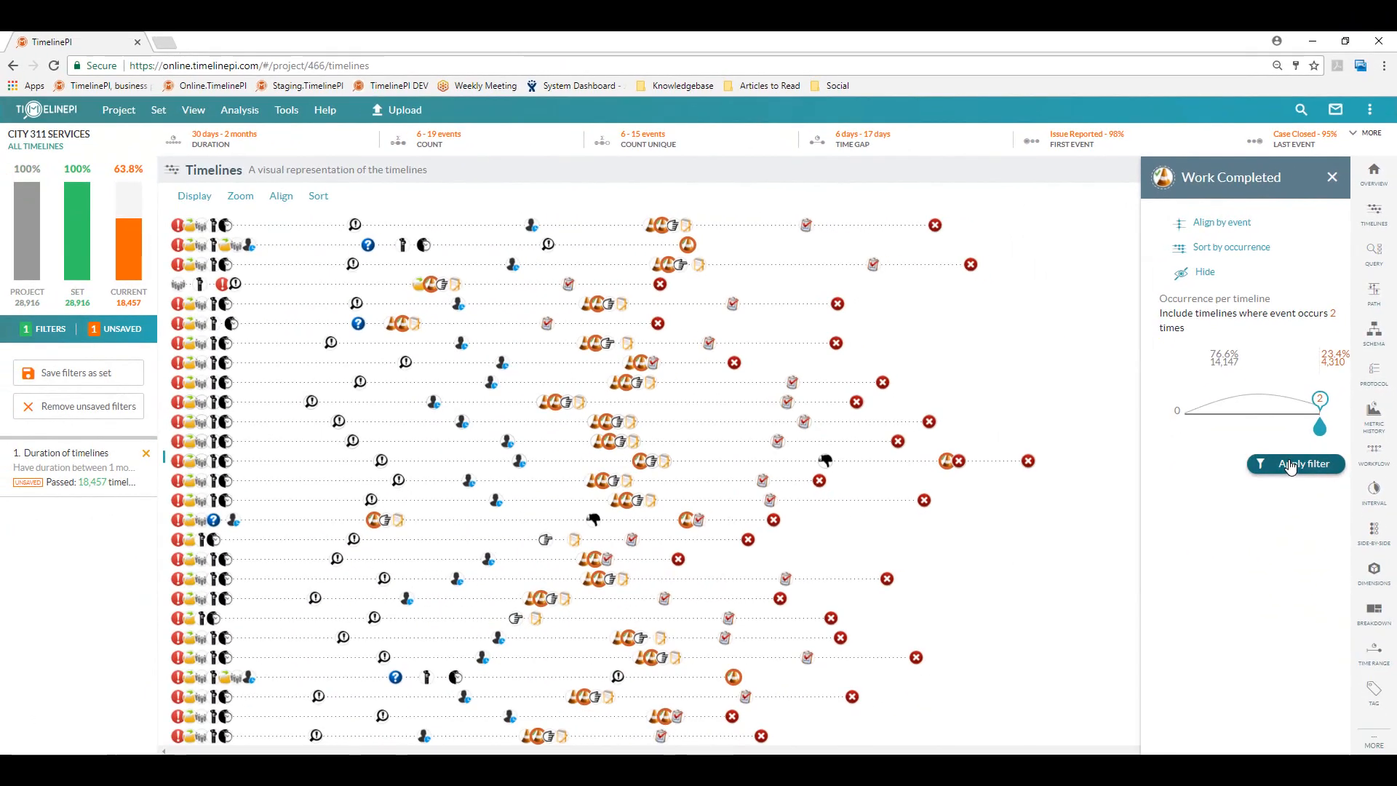
pyautogui.click(1288, 458)
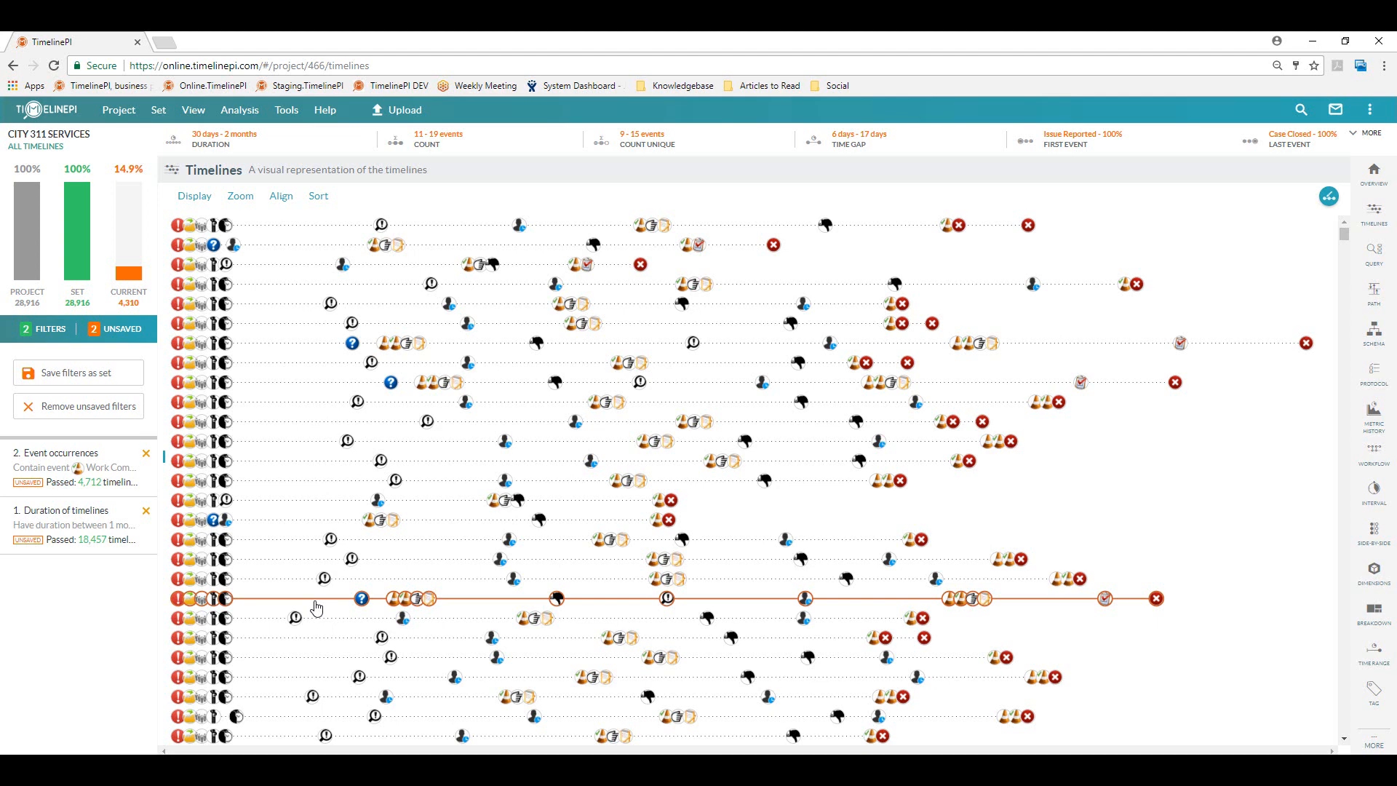
# - Remove all unsaved filters and open the interval analysis between Issue Reported and Work Completed
pyautogui.click(125, 412)
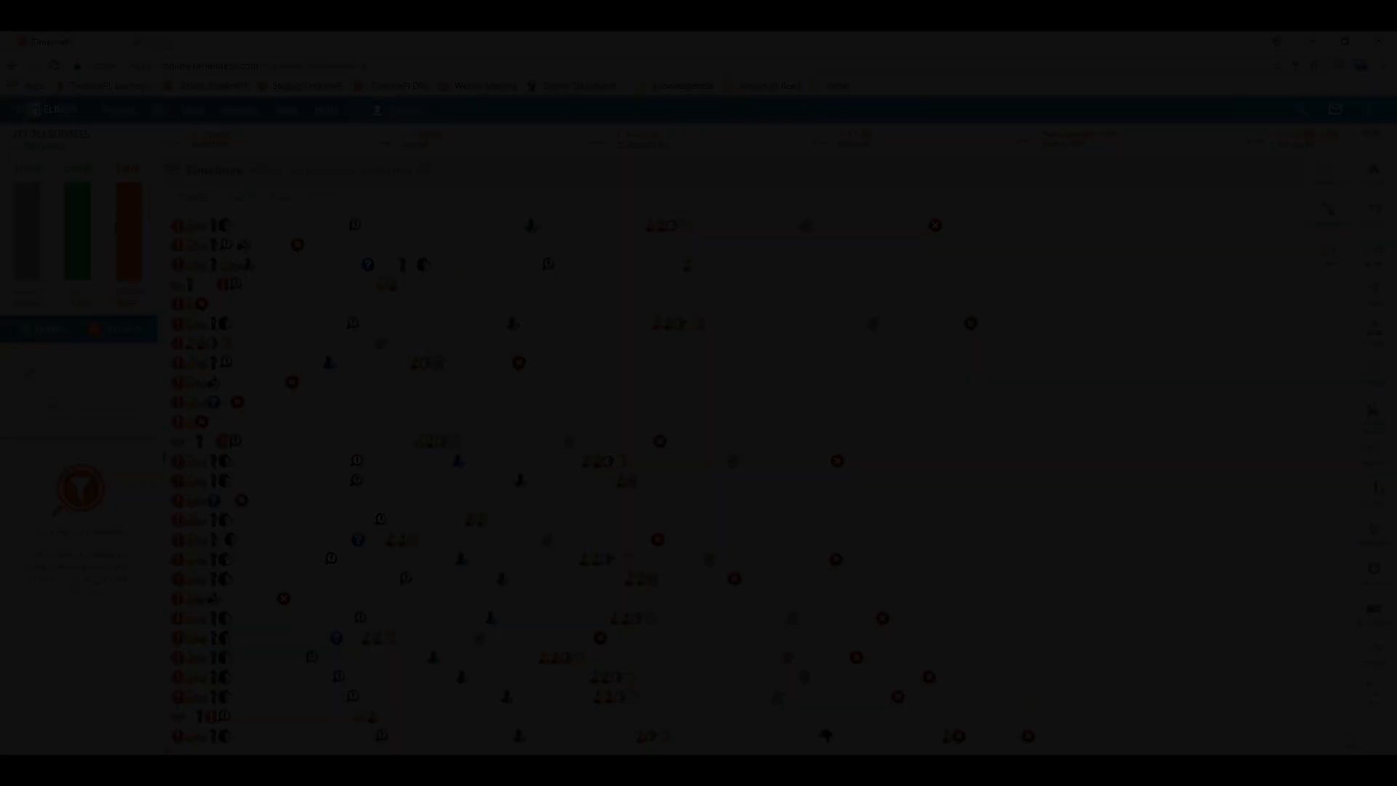
pyautogui.click(1374, 491)
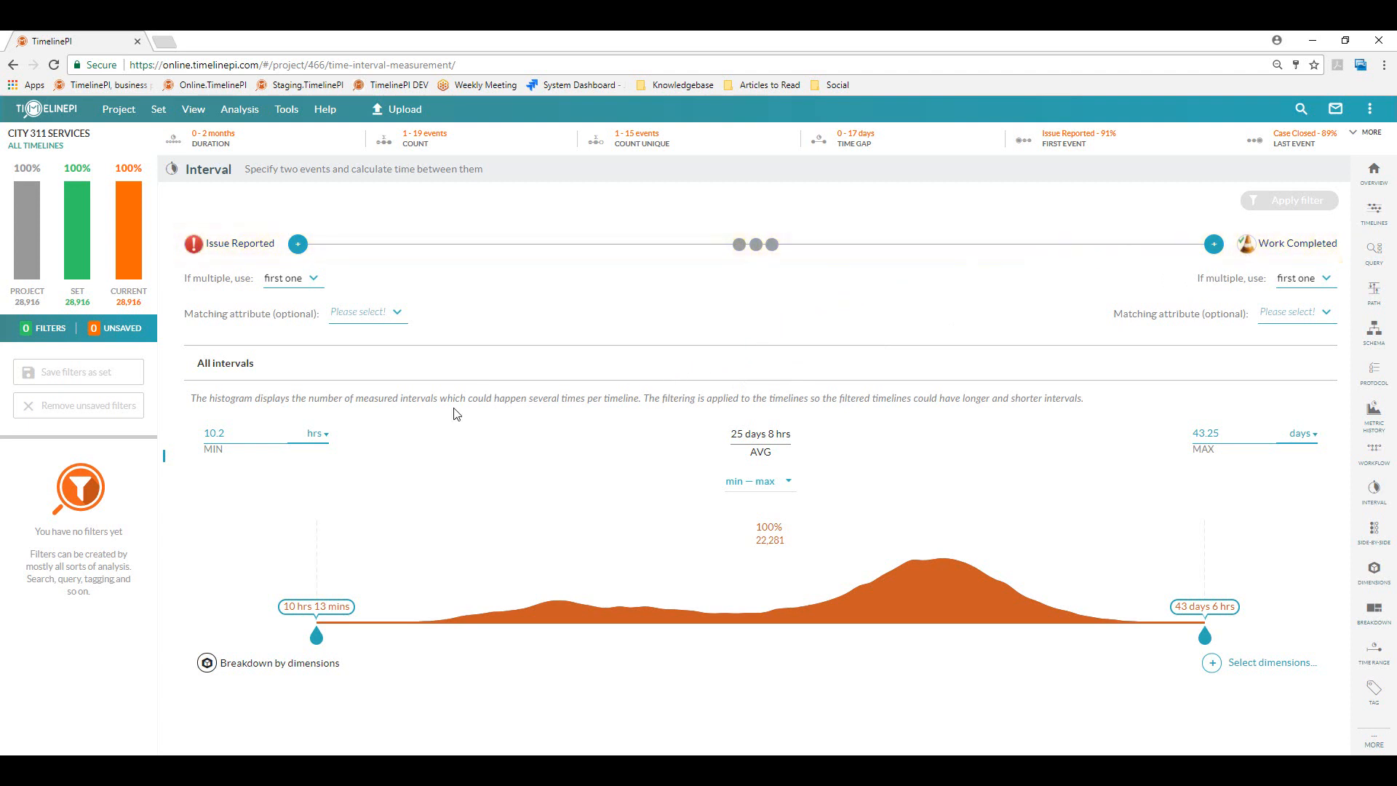
pyautogui.click(314, 433)
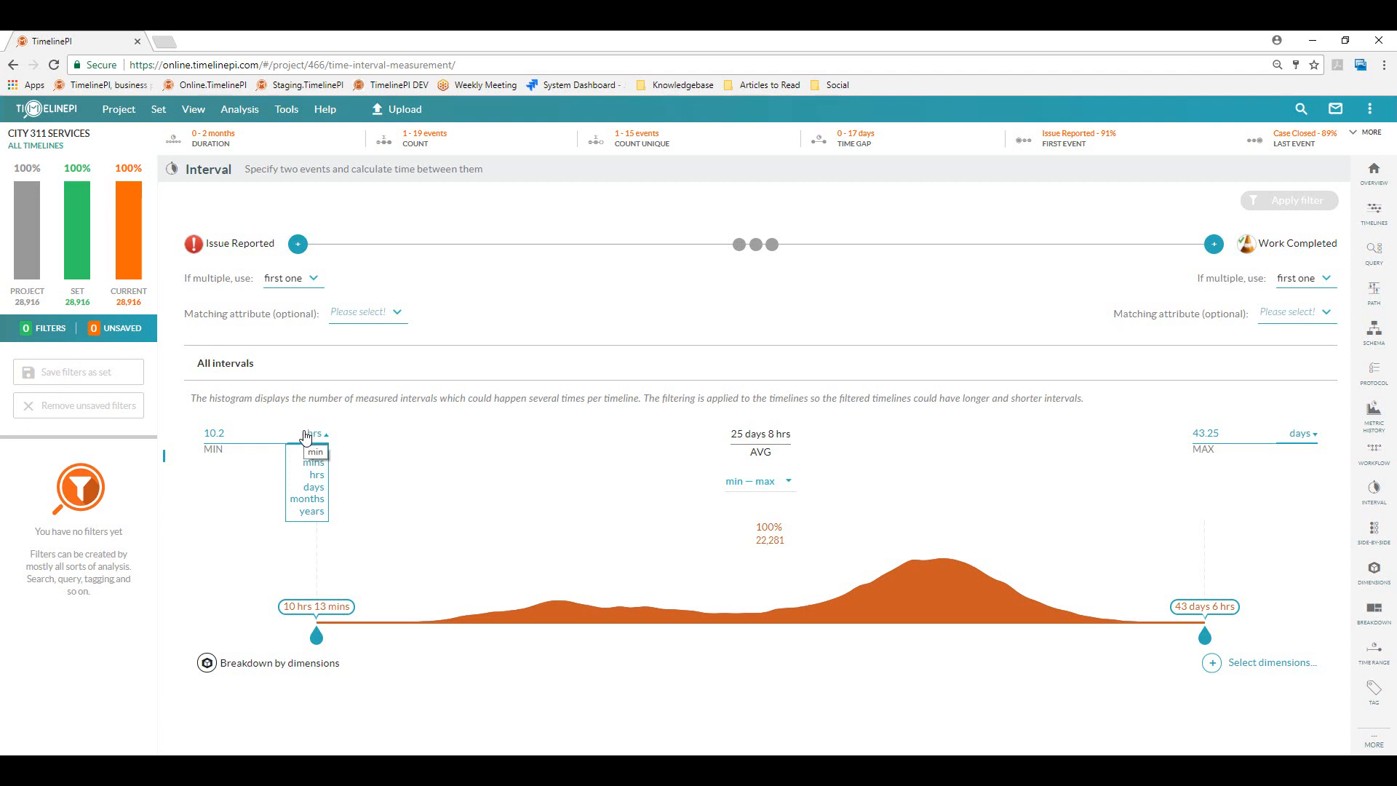
pyautogui.click(538, 488)
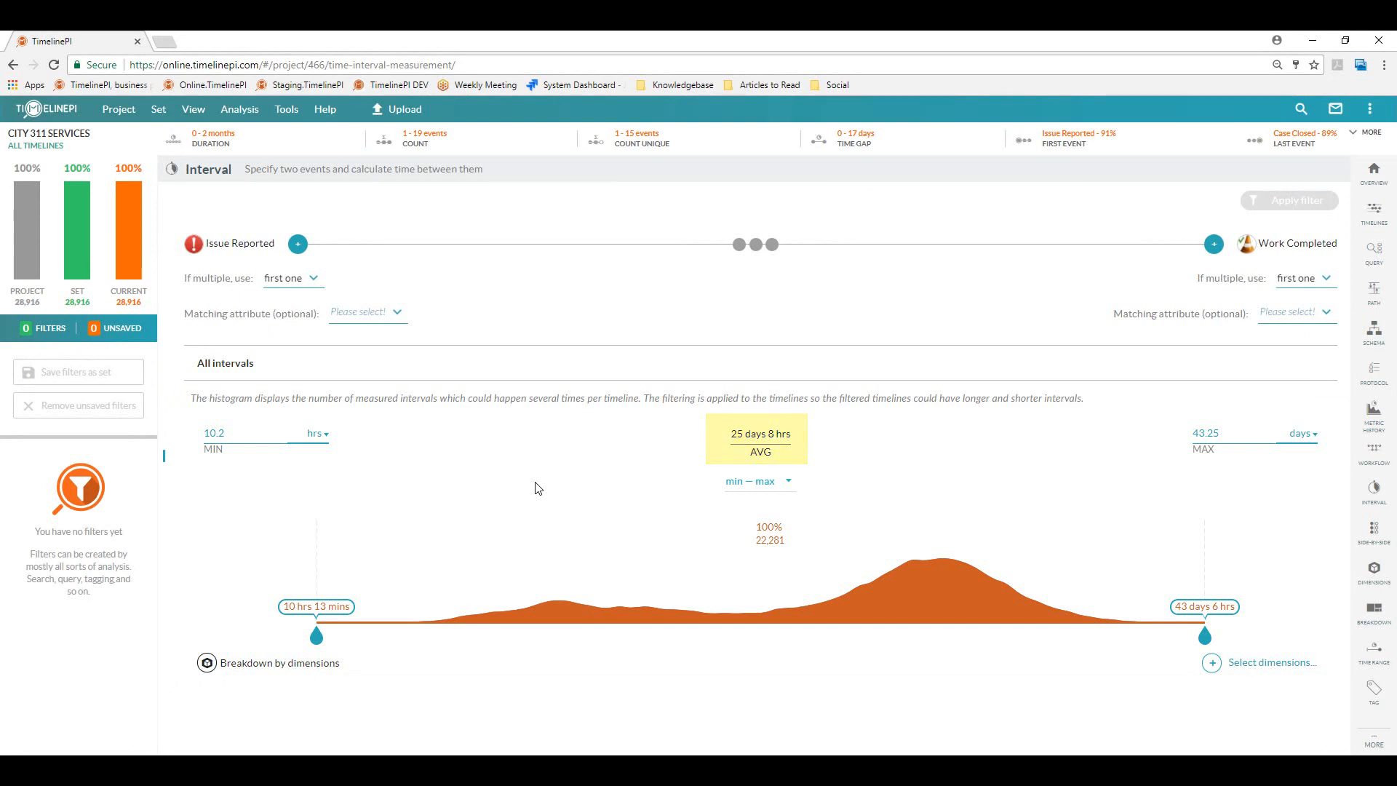
# - Measure the interval to the last Work Completed event and filter it to a minimum of 1 month
pyautogui.click(1311, 283)
pyautogui.click(1284, 321)
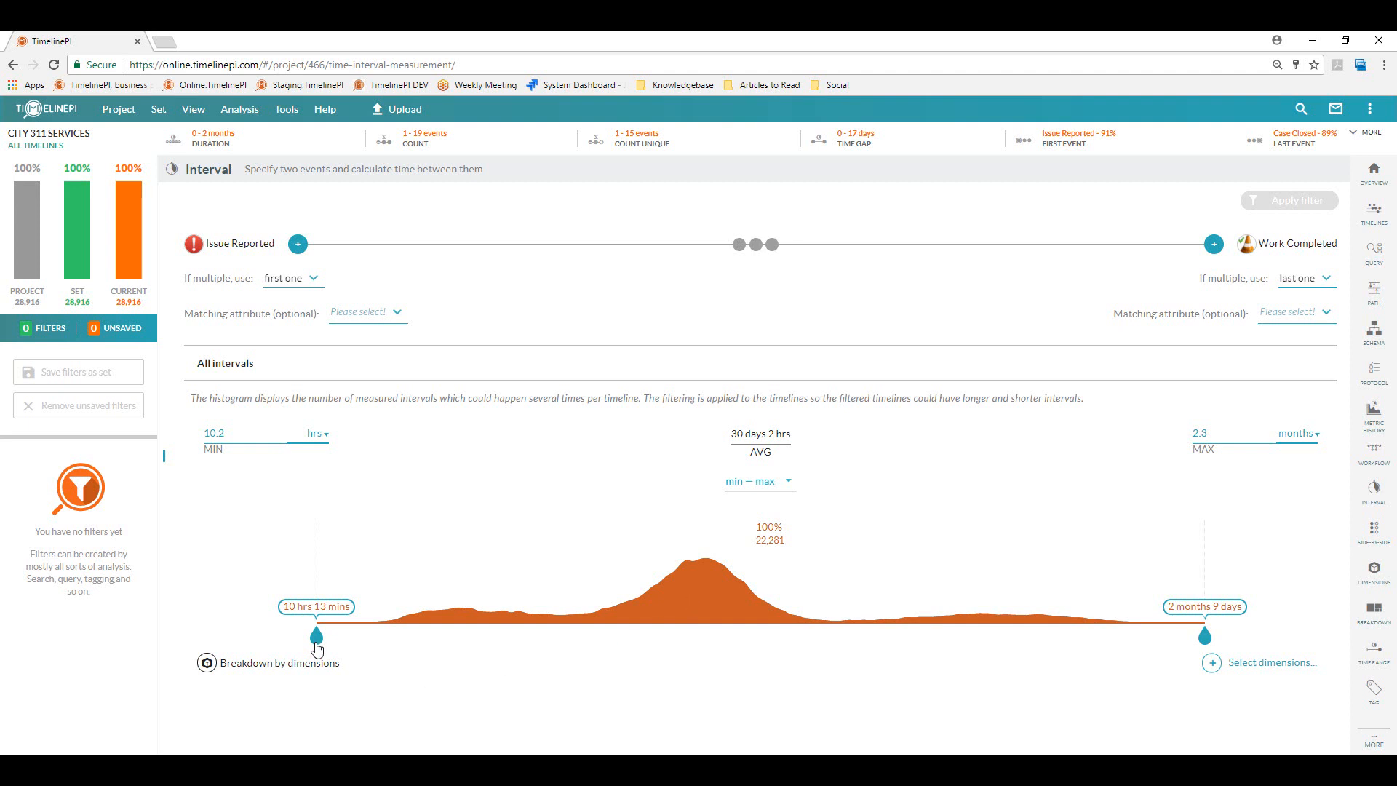
pyautogui.moveTo(318, 637); pyautogui.dragTo(705, 623)
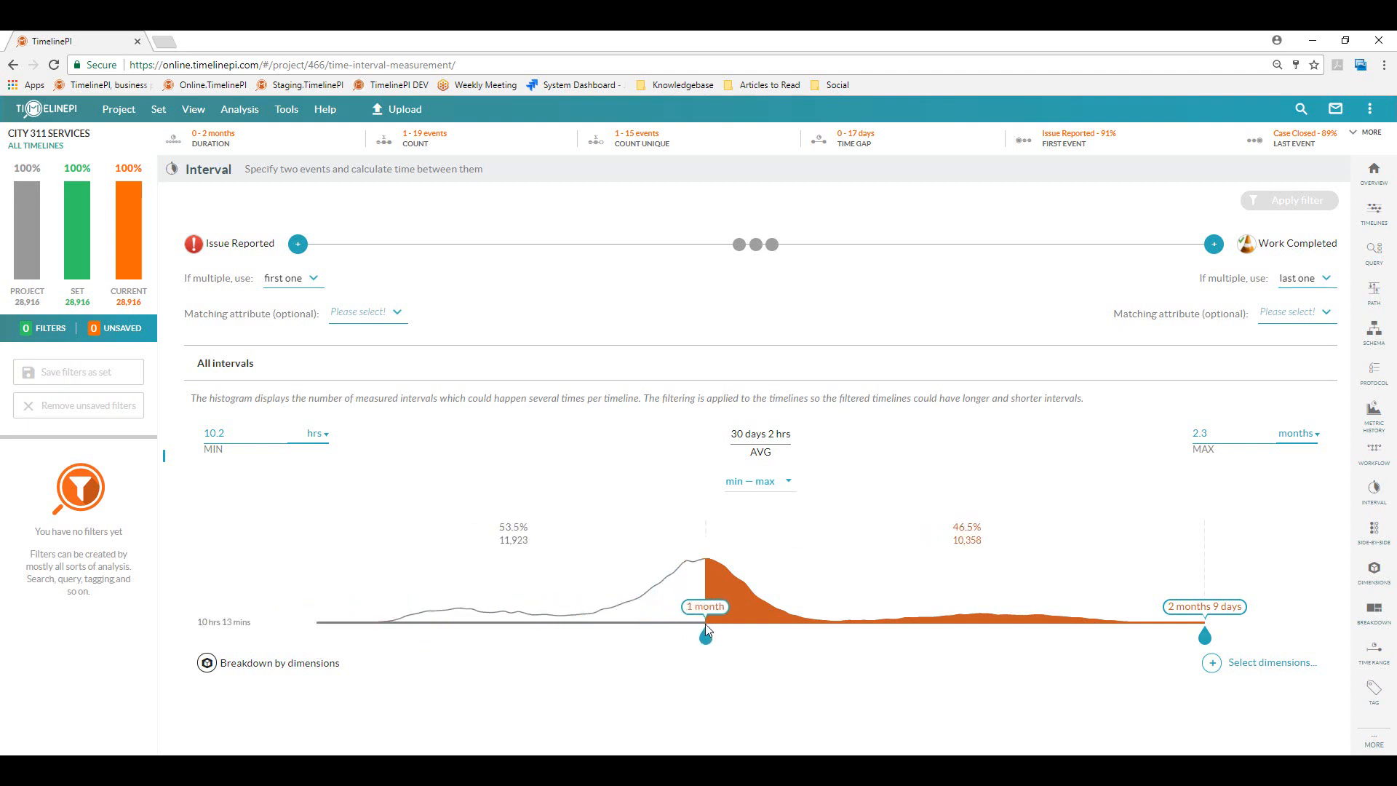
pyautogui.click(1272, 211)
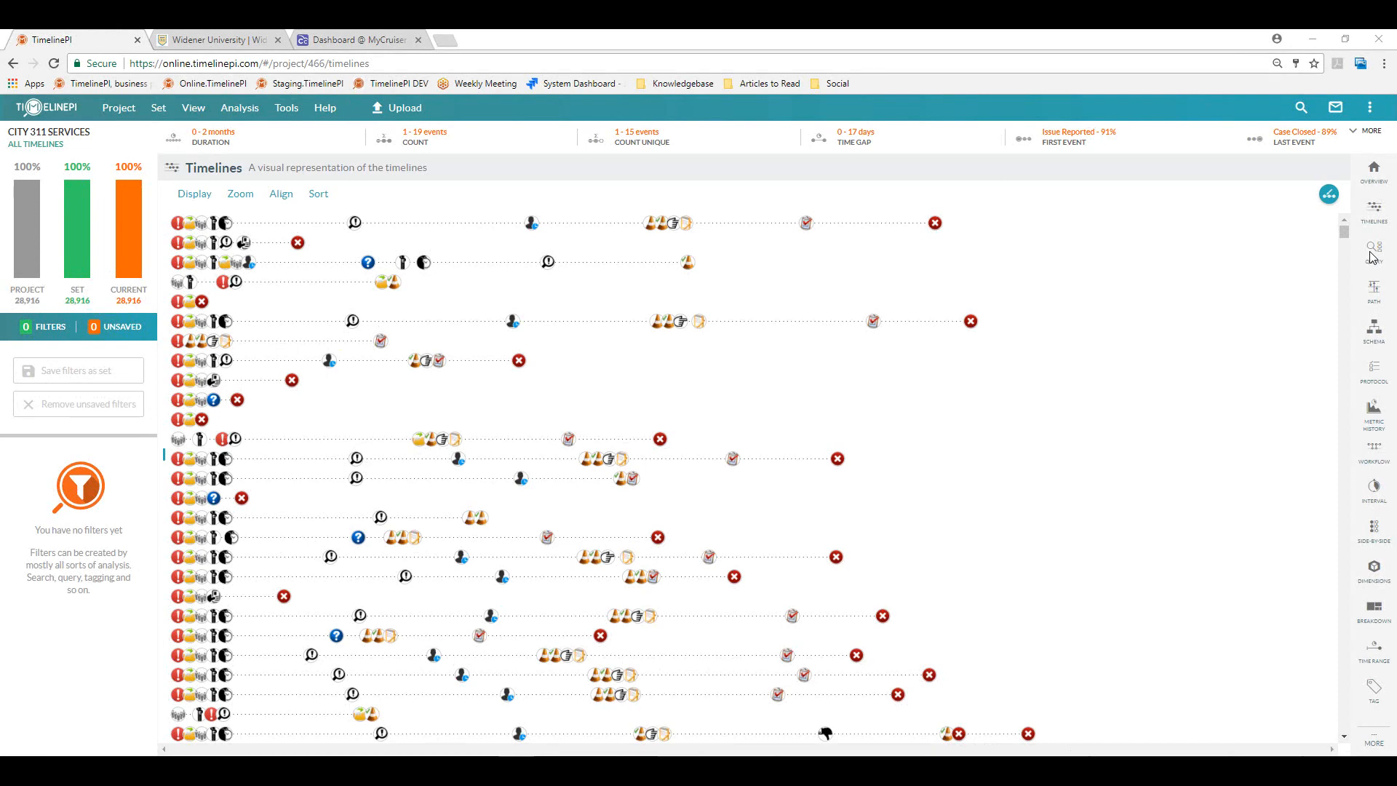
# - Start a new query on the timelines and add a pattern block for the Issue Found event
pyautogui.click(1372, 255)
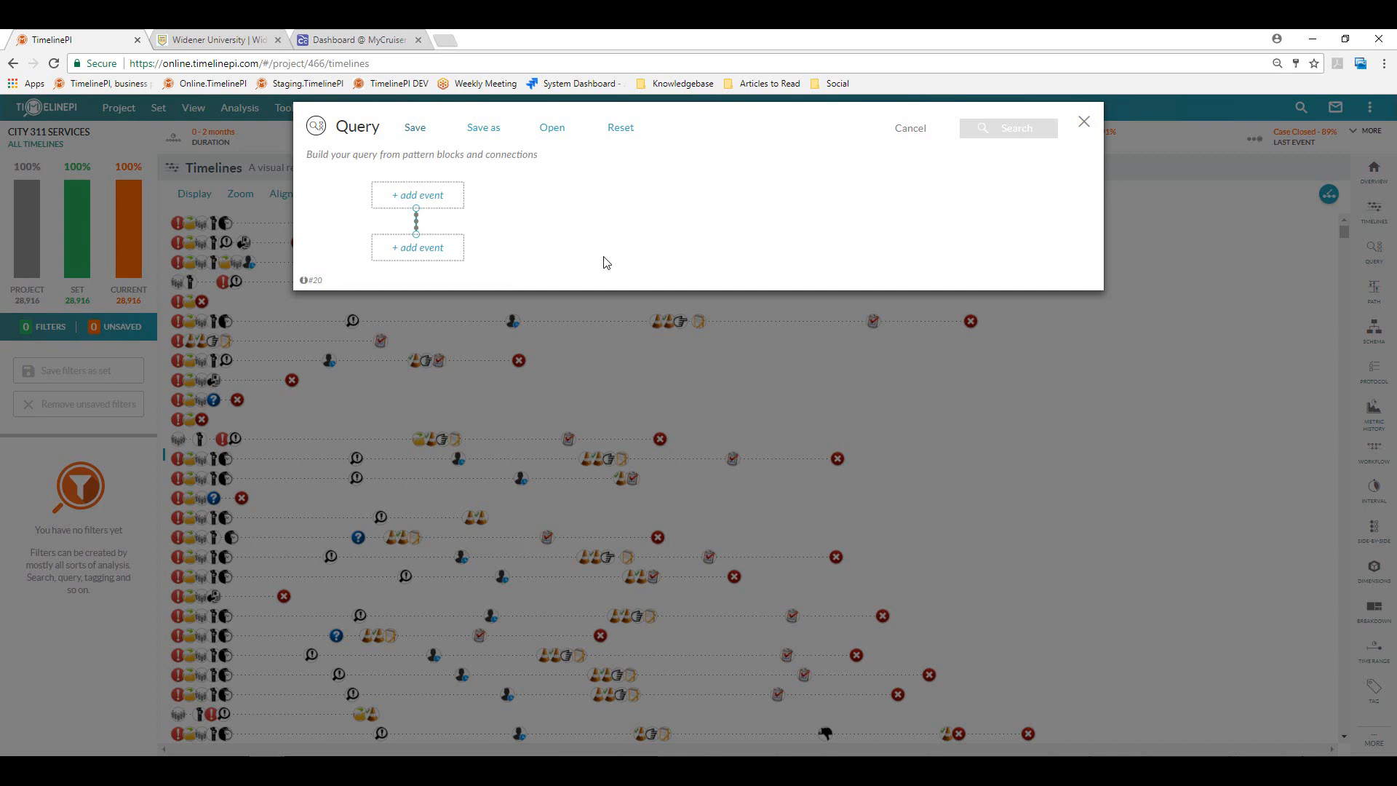
pyautogui.click(443, 201)
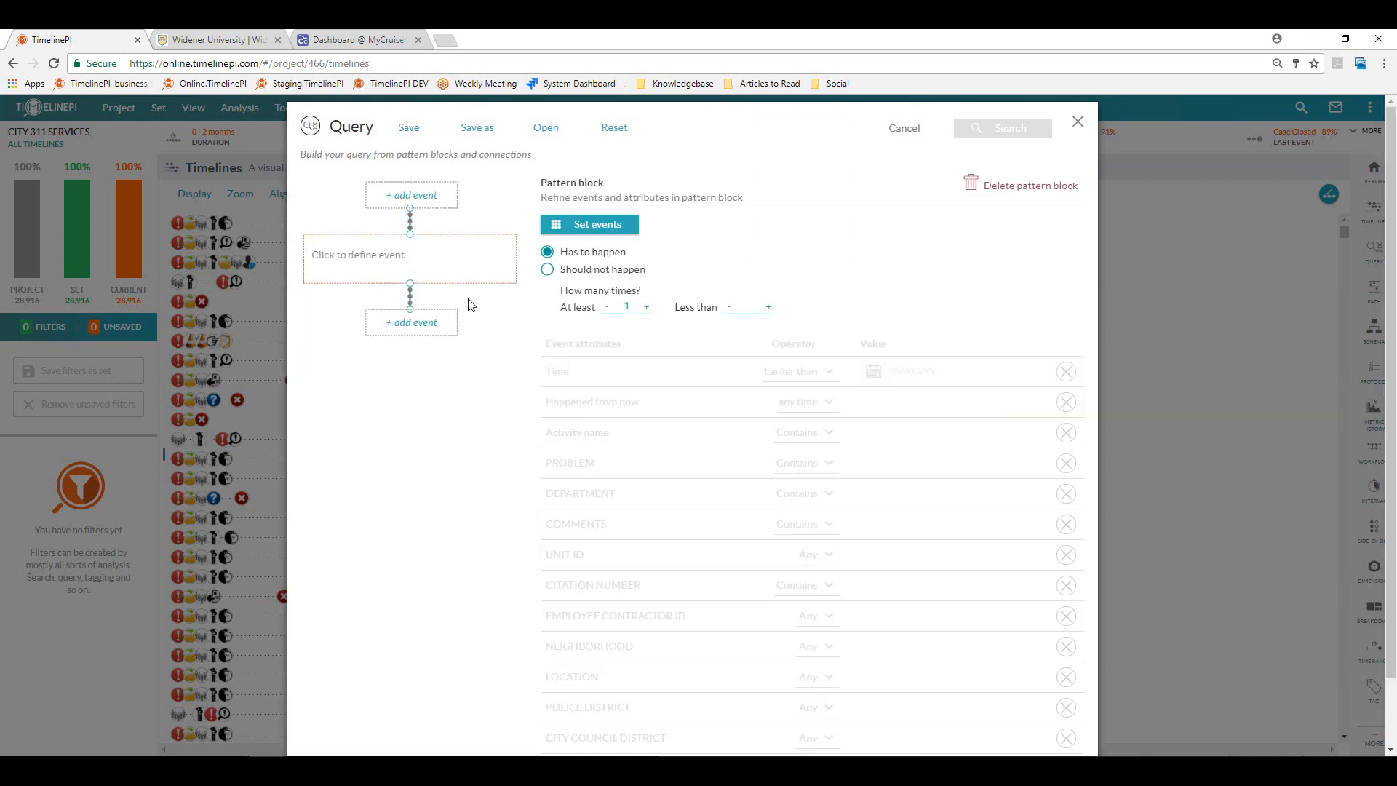
pyautogui.click(430, 275)
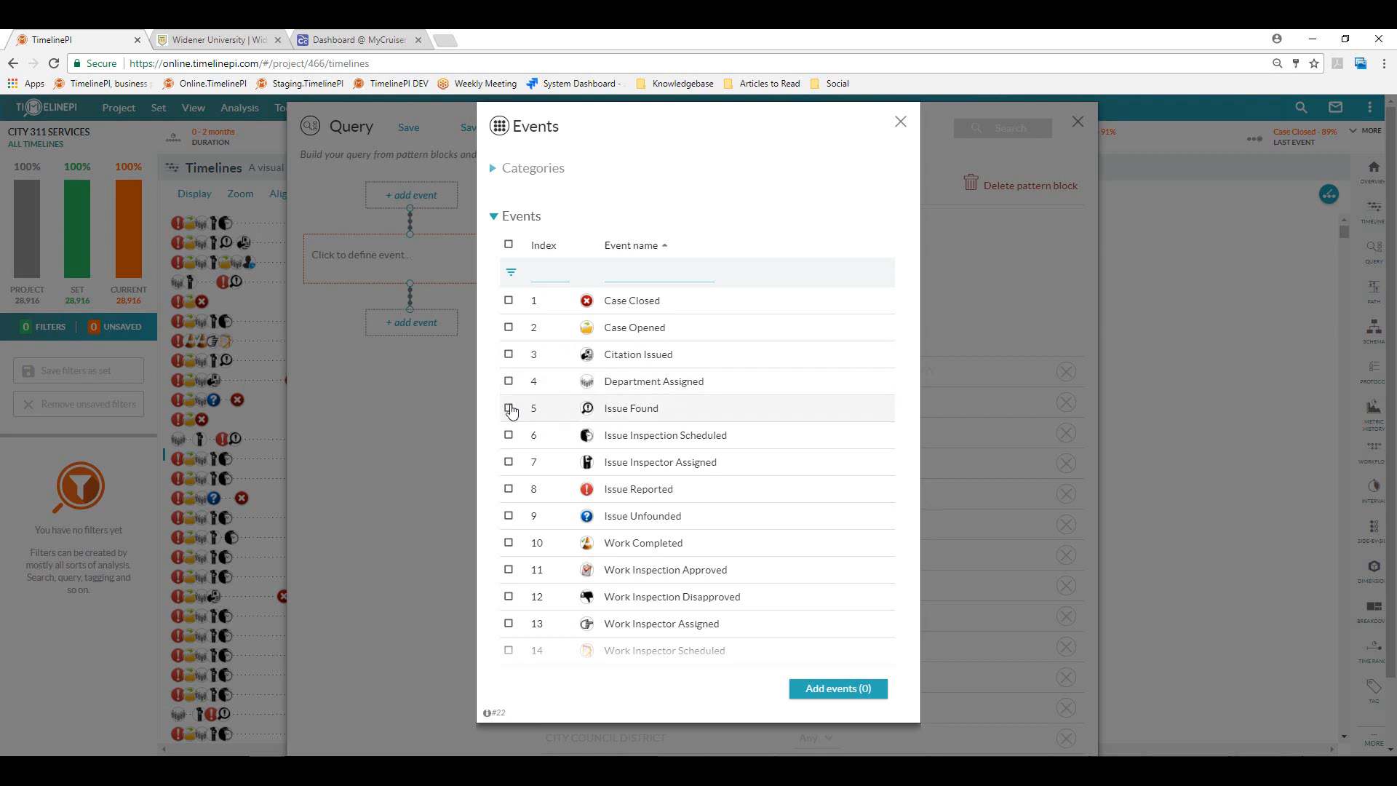
pyautogui.click(508, 408)
pyautogui.click(847, 697)
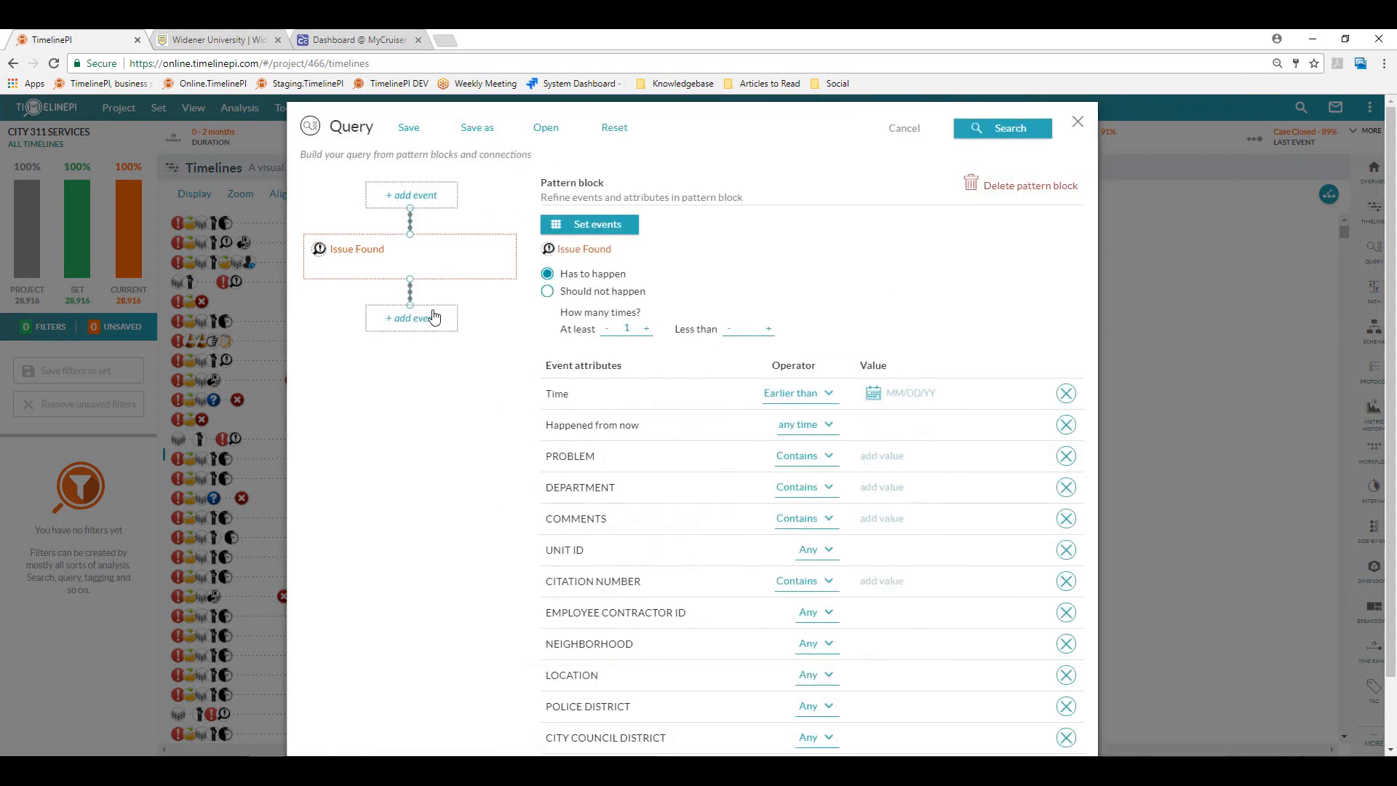
# - Add a second pattern block with the Work Completed event below Issue Found
pyautogui.click(451, 395)
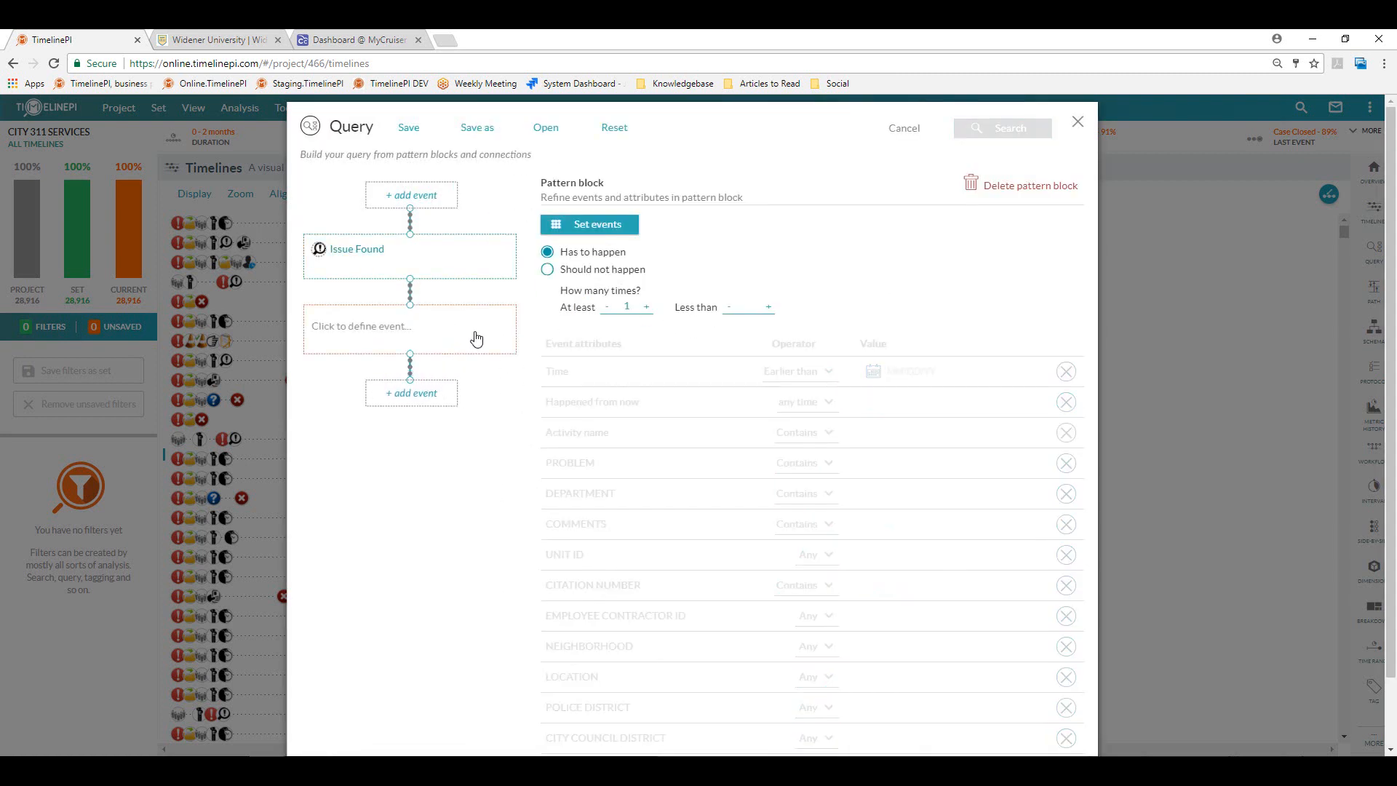
pyautogui.click(473, 337)
pyautogui.click(549, 543)
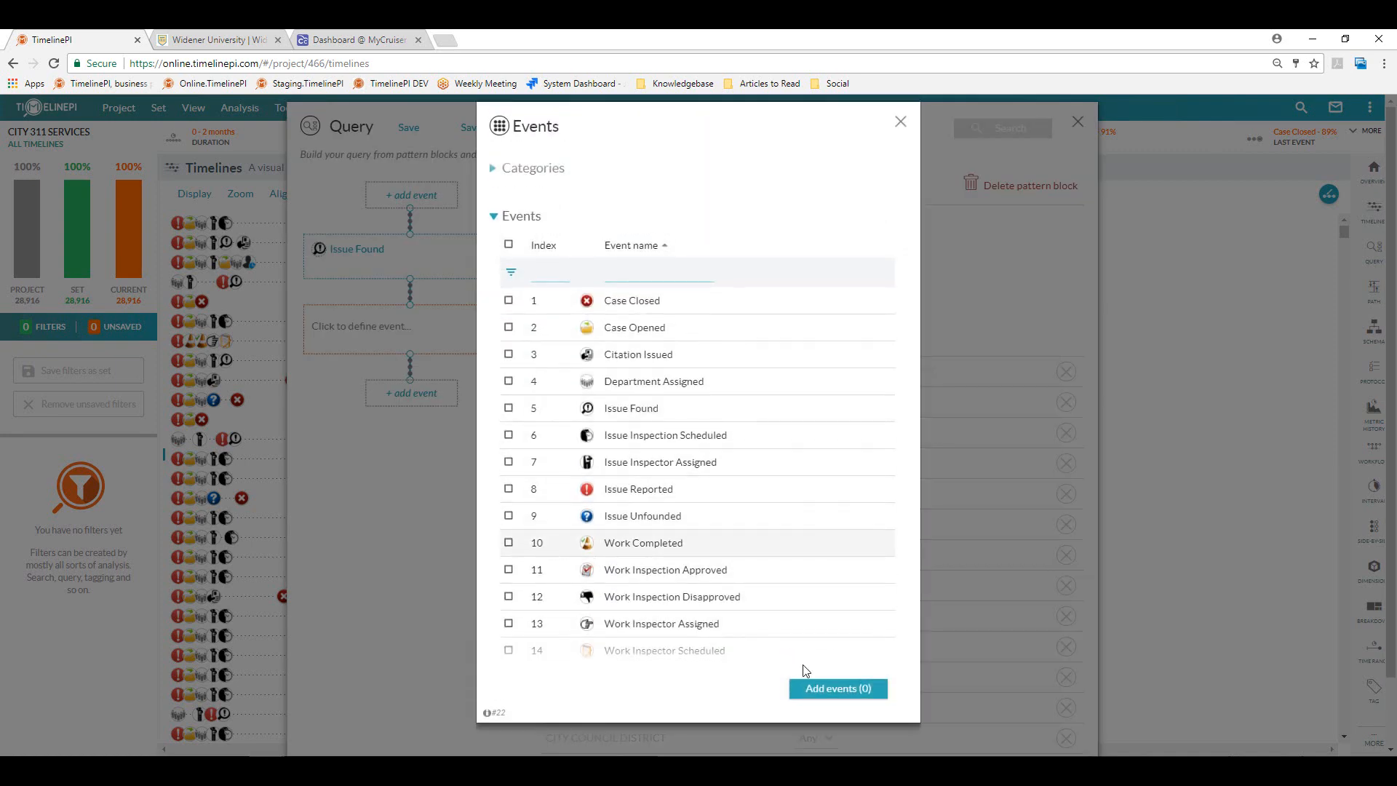
pyautogui.click(837, 688)
# - Specify that Issue Found should not happen before Work Completed and run the query
pyautogui.click(393, 256)
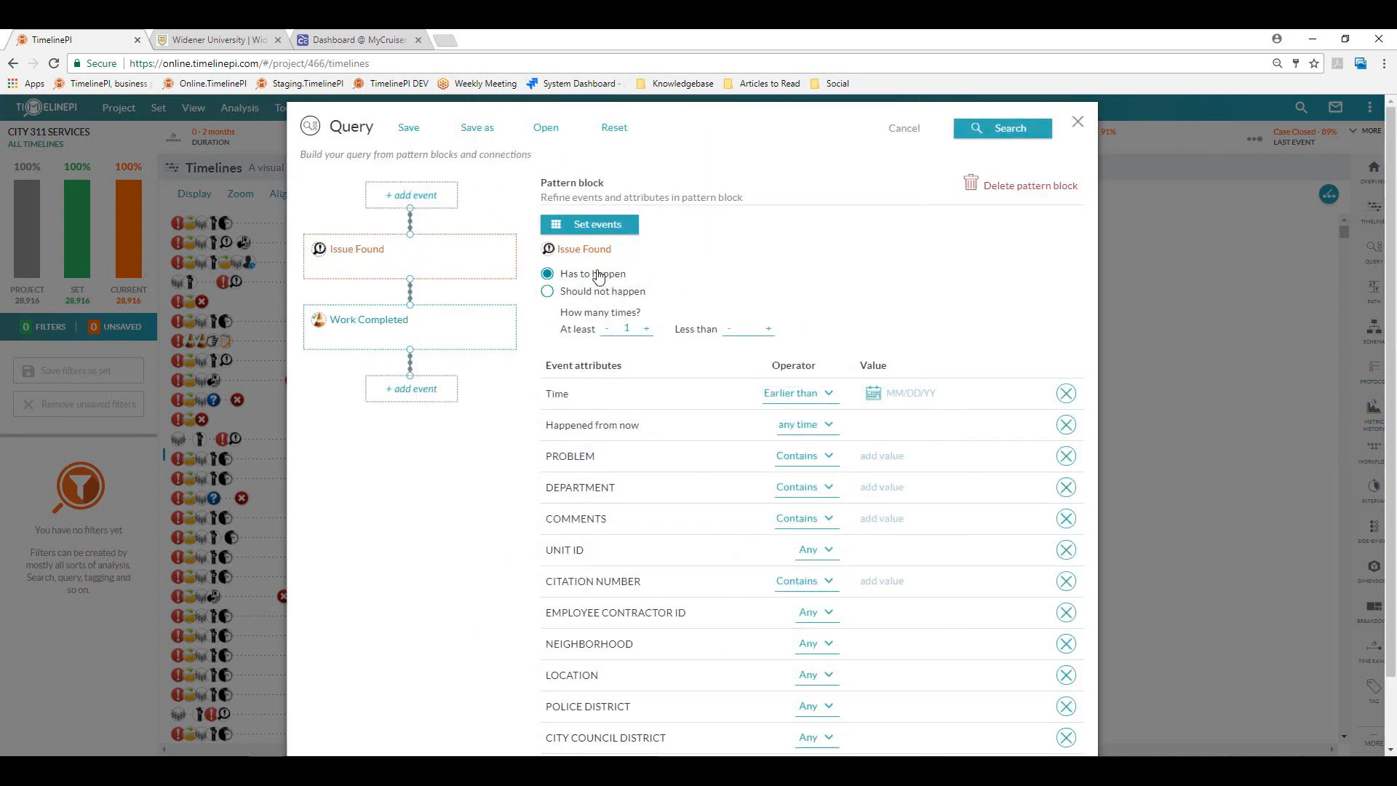
pyautogui.click(550, 293)
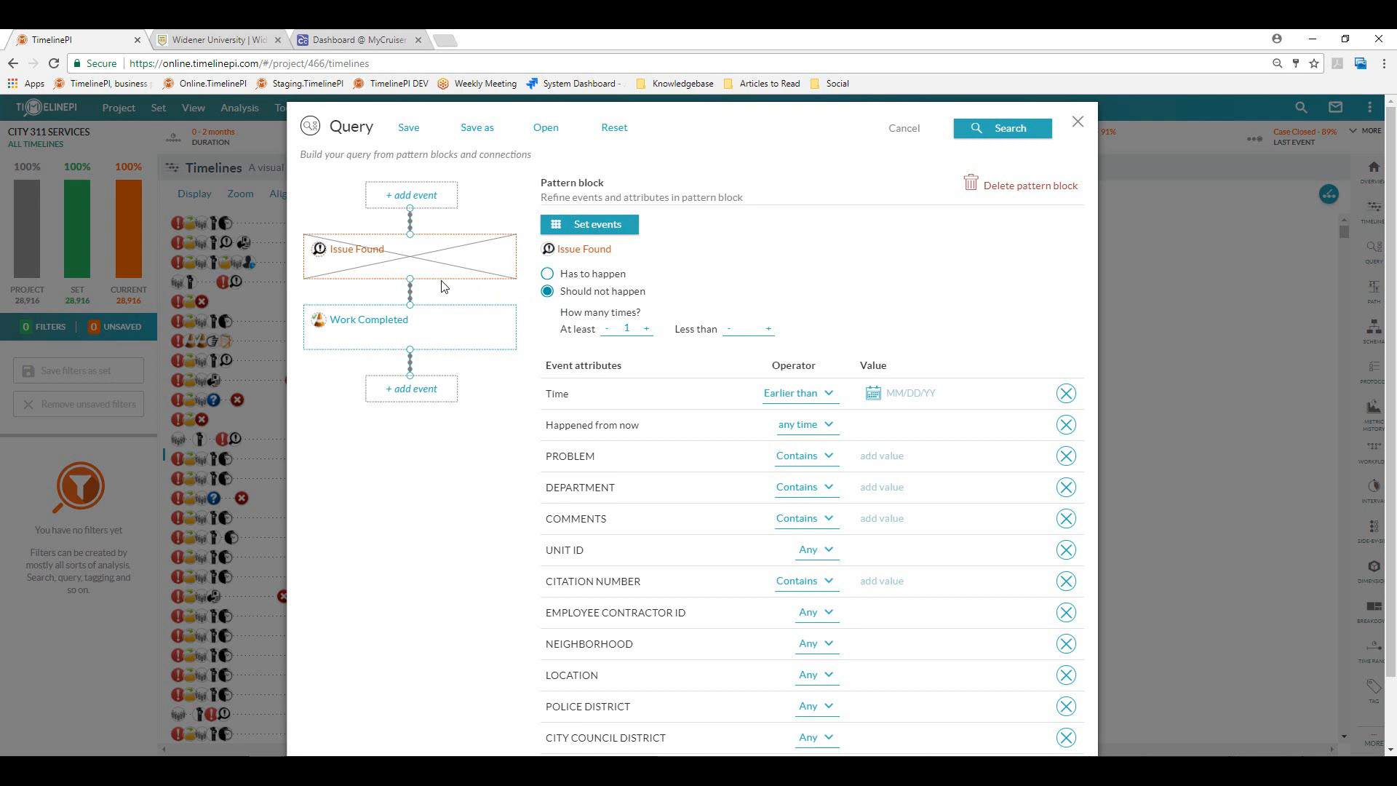
pyautogui.click(1022, 135)
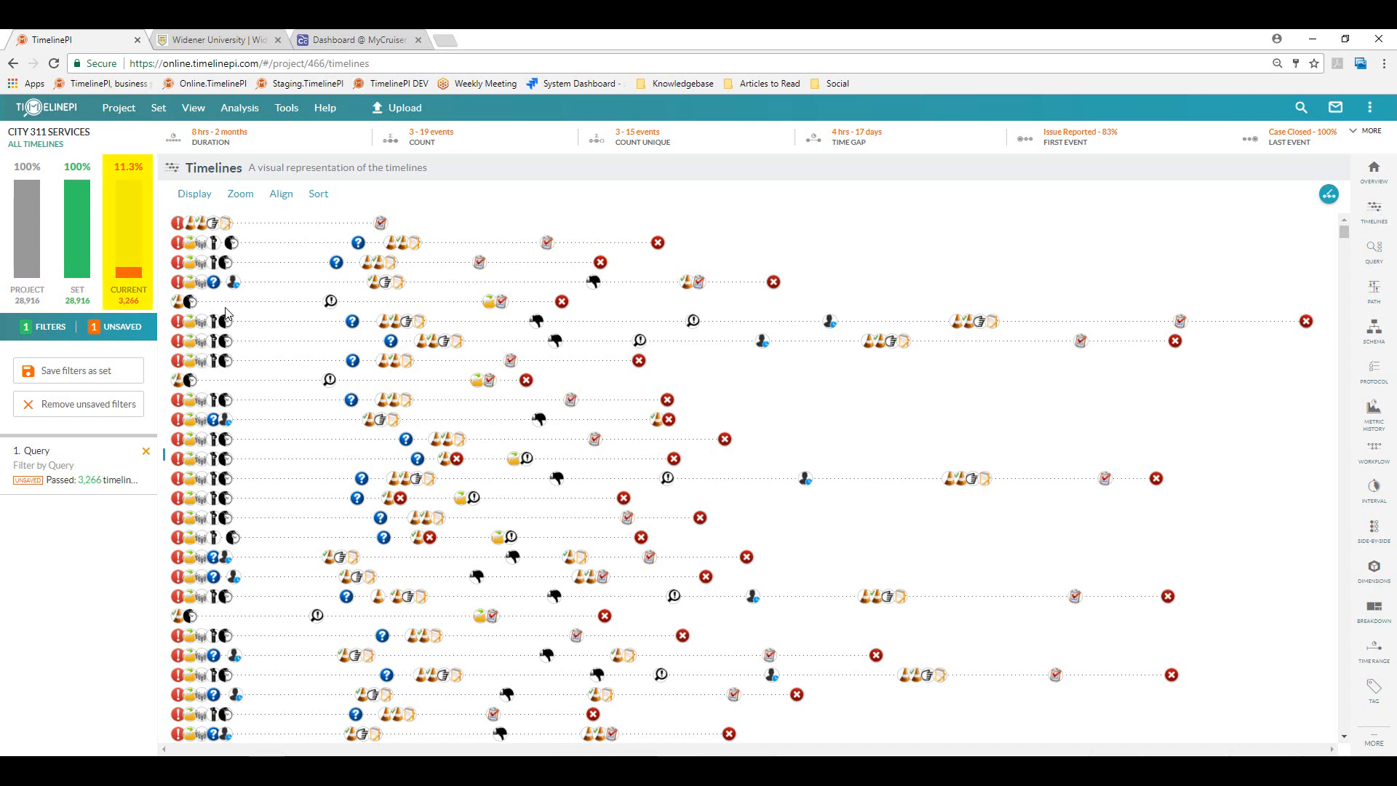
# - Remove the query filter from the timelines and reopen the query definition
pyautogui.click(148, 453)
pyautogui.moveTo(1350, 287)
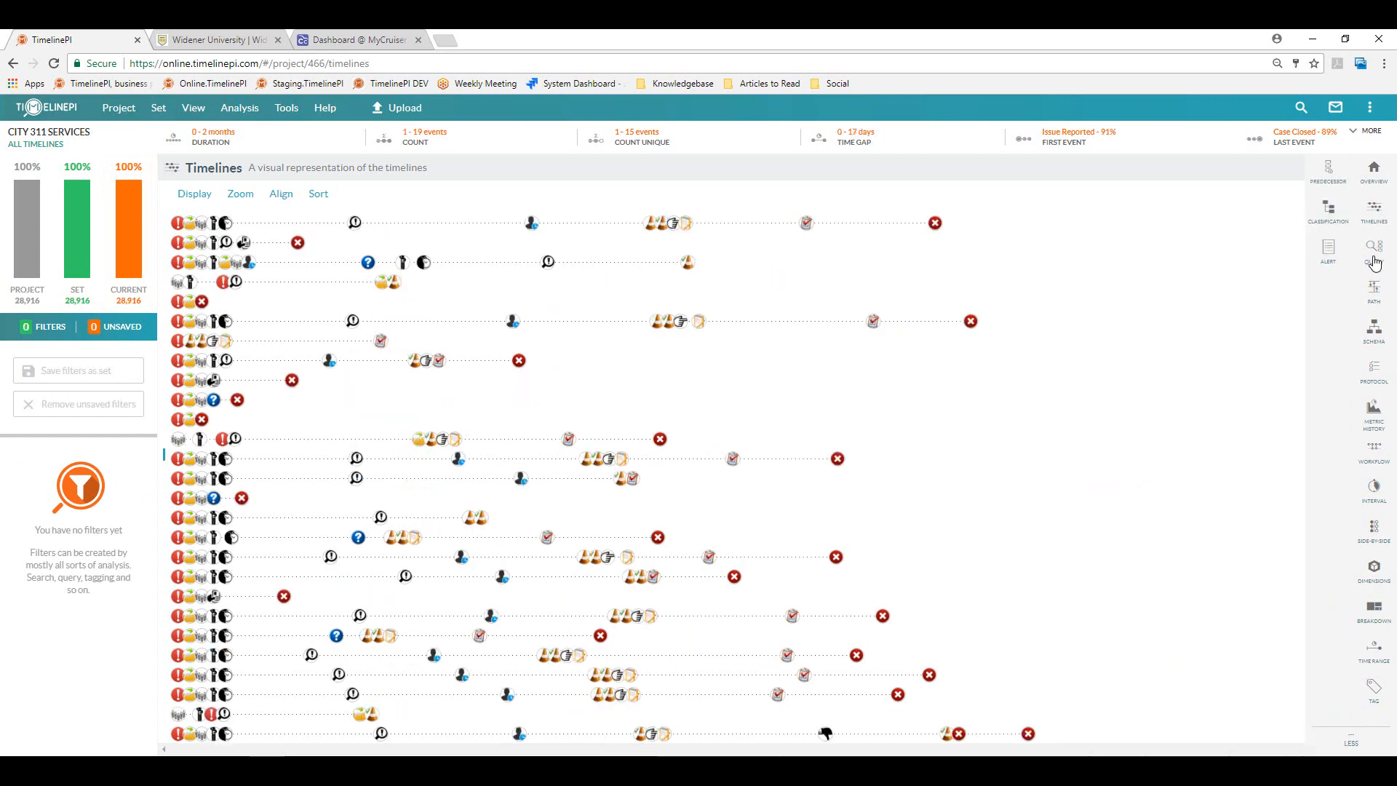
pyautogui.click(1374, 262)
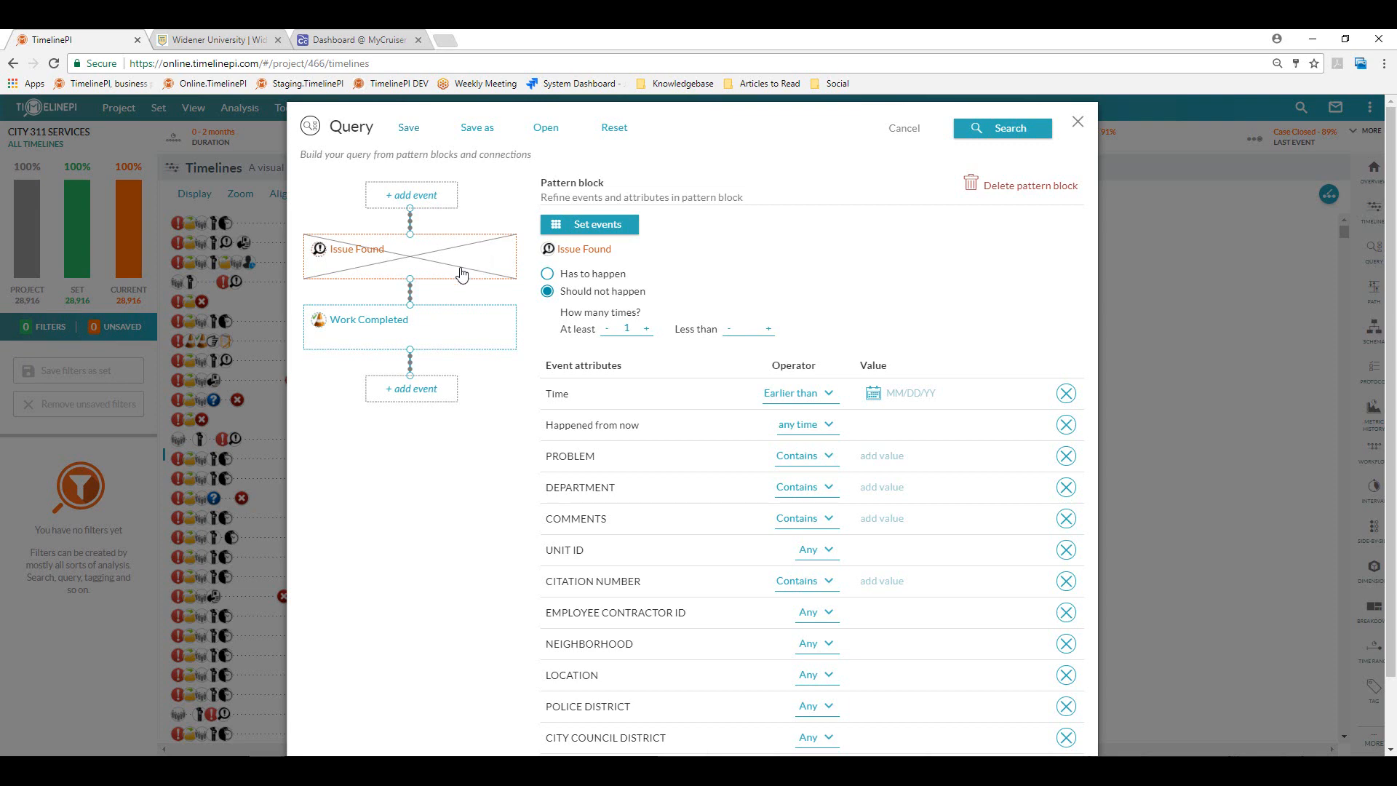
# - Add the Case Opened and Issue Reported events to the excluded Issue Found pattern block
pyautogui.click(563, 227)
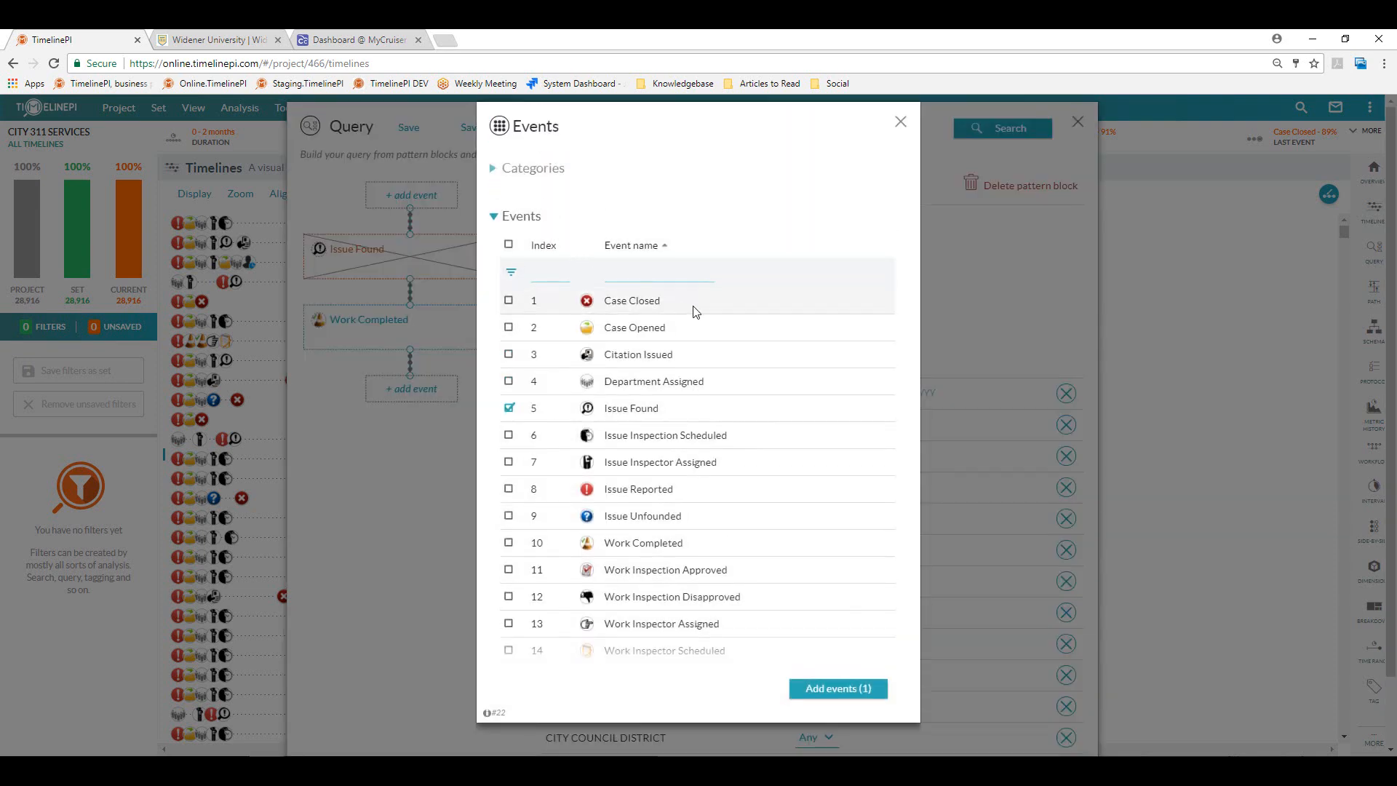
pyautogui.click(509, 327)
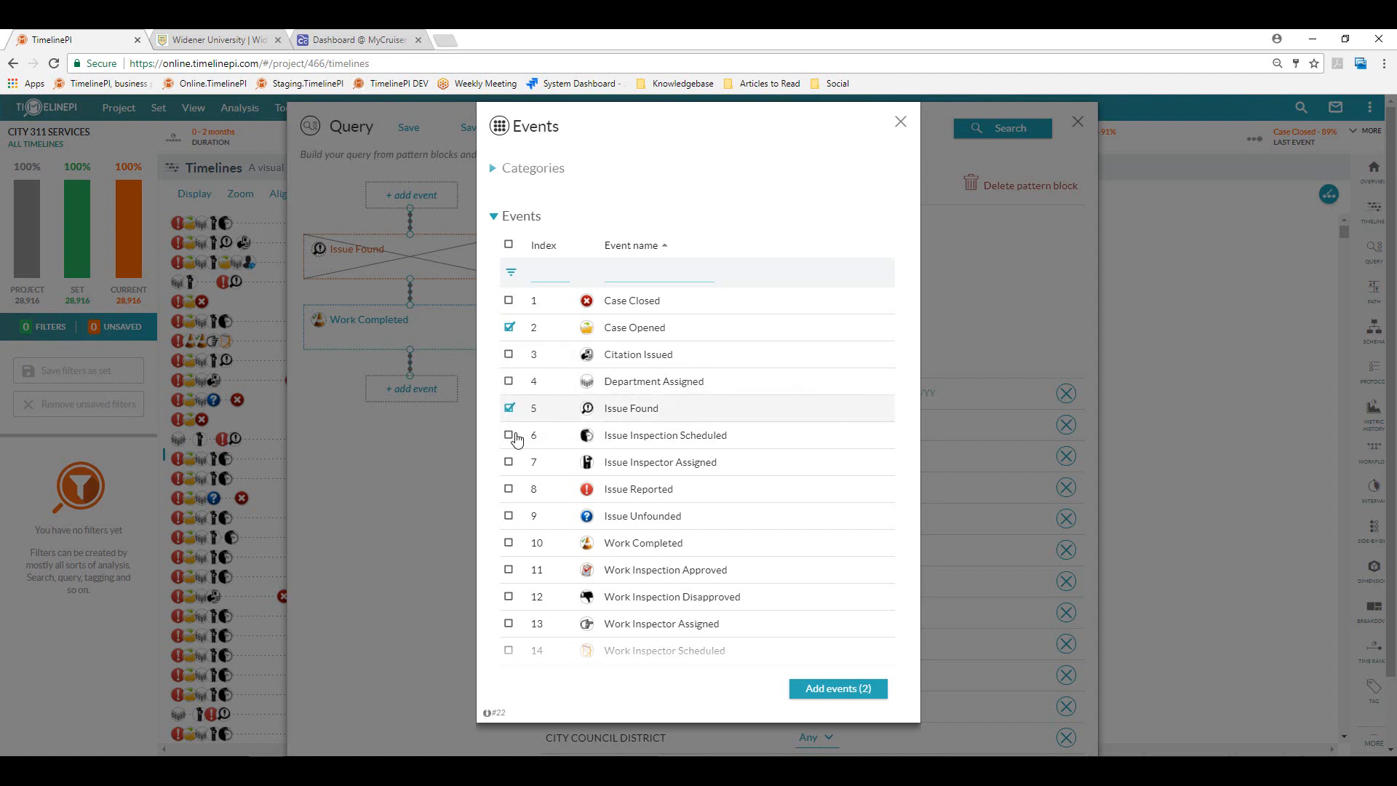
pyautogui.click(529, 493)
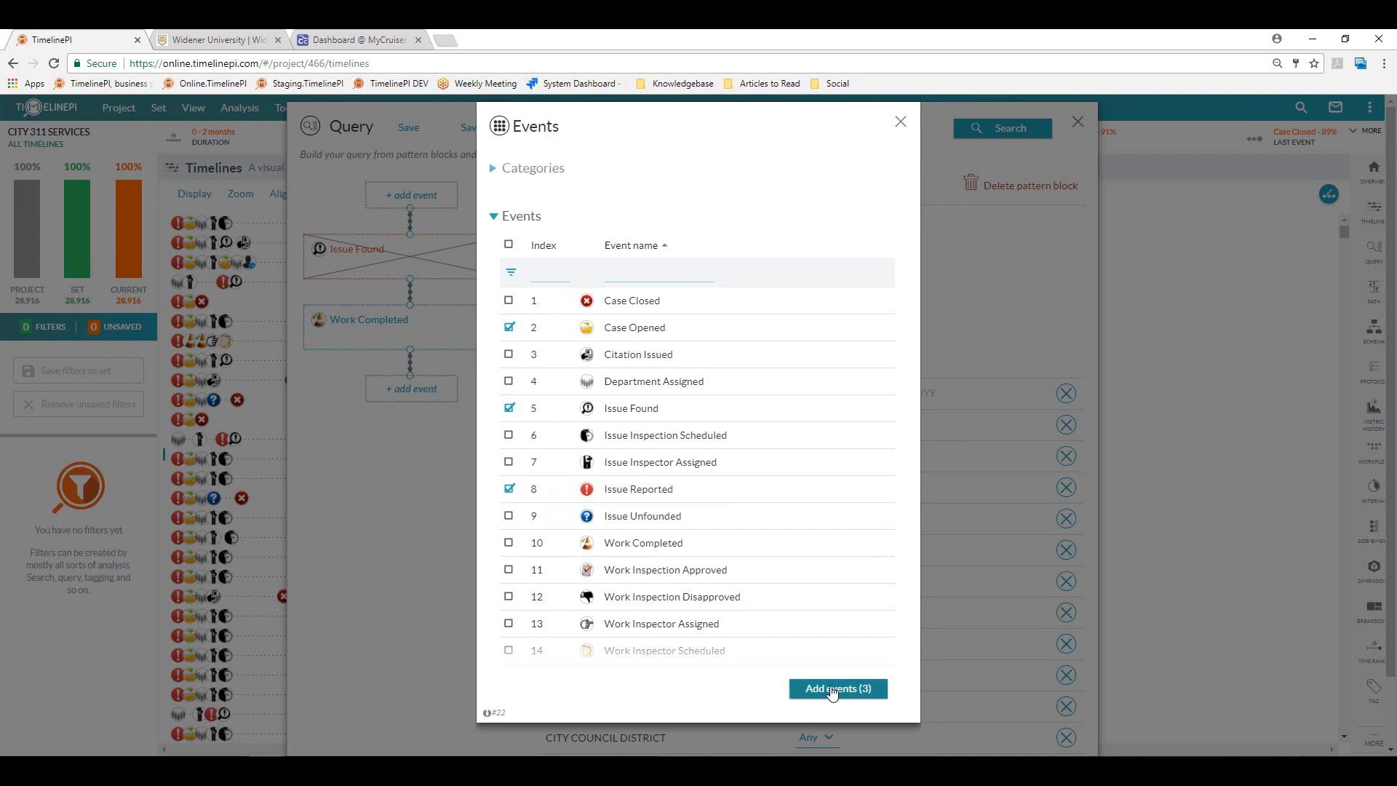
pyautogui.click(833, 690)
# - Add Work Inspection Approved and Disapproved, Work Inspector Assigned and Scheduled, Work Started and Work to Fix Scheduled to the Work Completed block and run the query
pyautogui.click(436, 358)
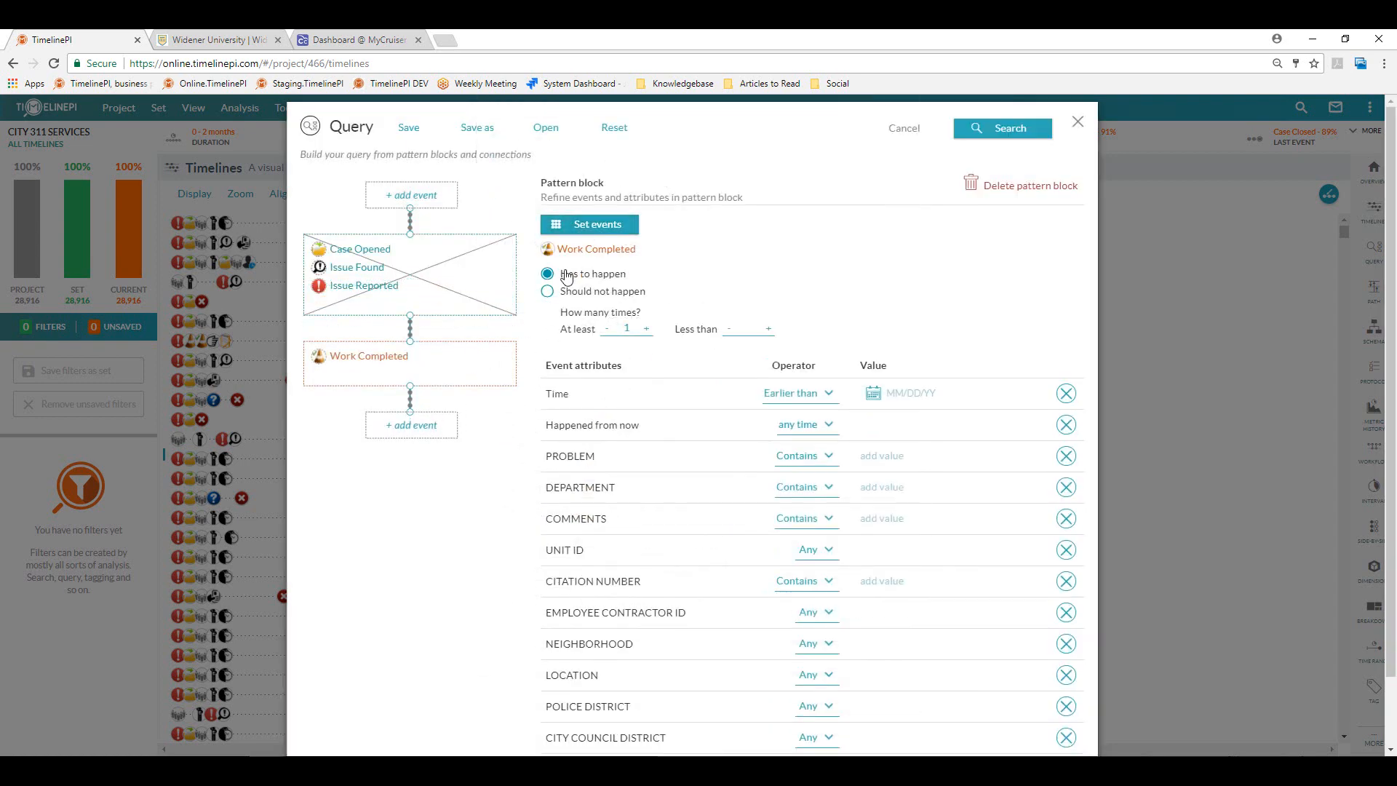
pyautogui.click(589, 225)
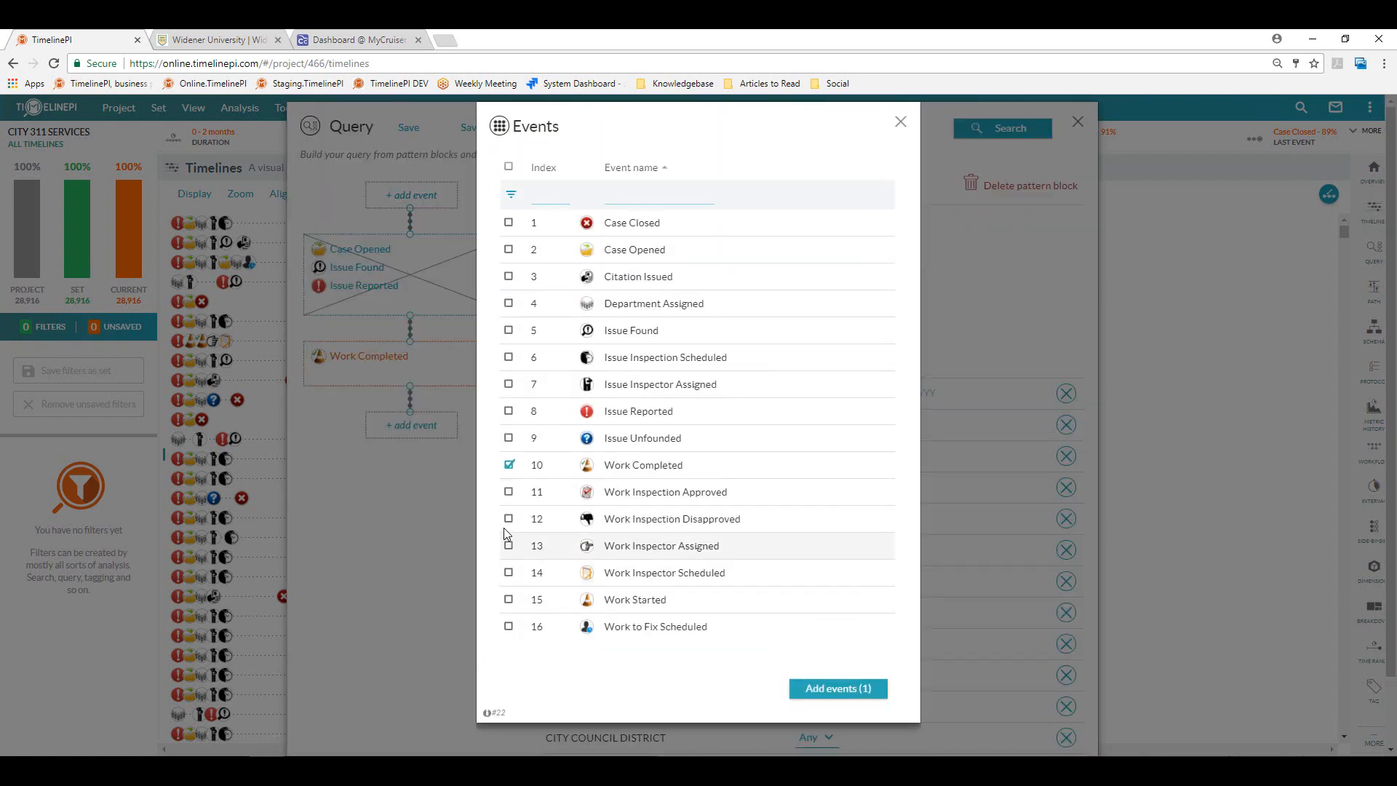
pyautogui.click(508, 493)
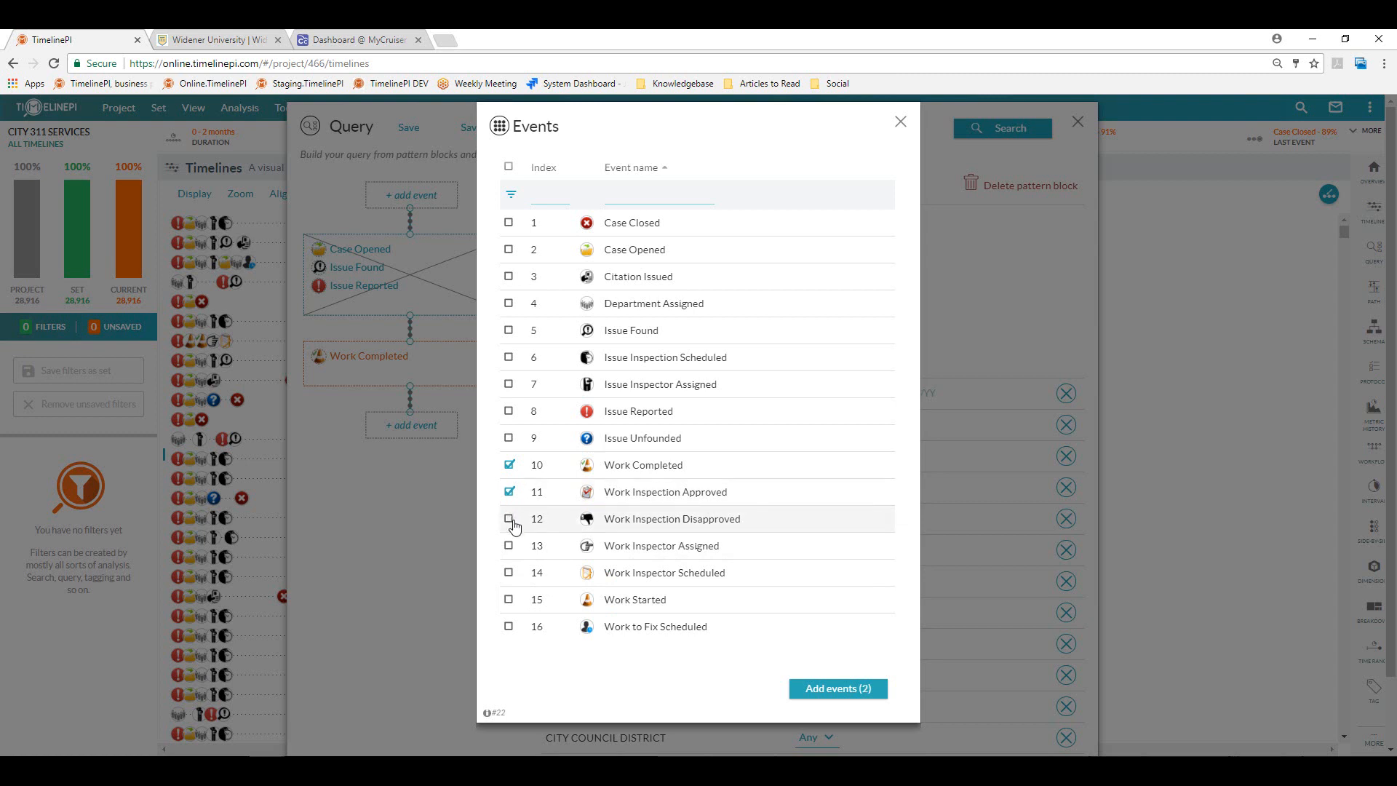
pyautogui.click(510, 520)
pyautogui.click(509, 546)
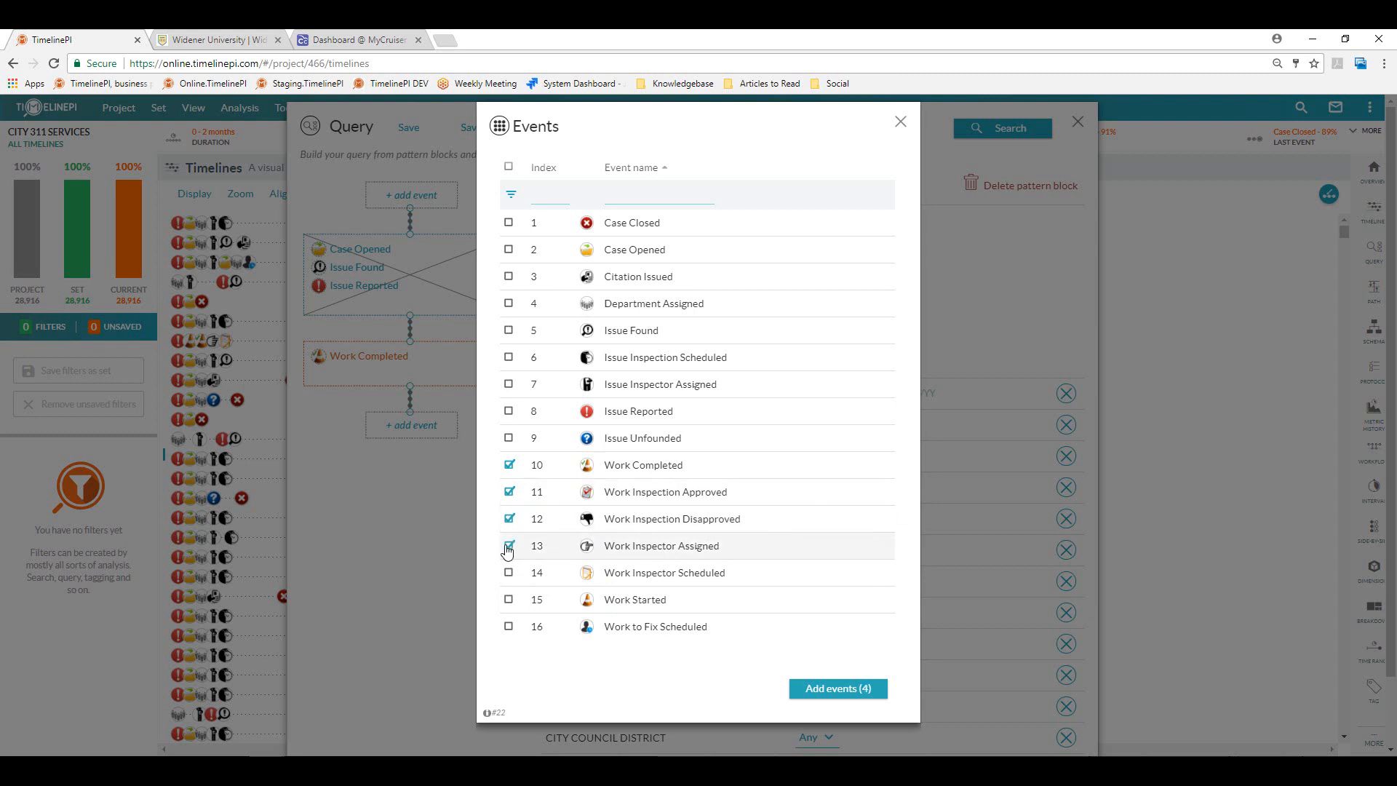
pyautogui.click(509, 573)
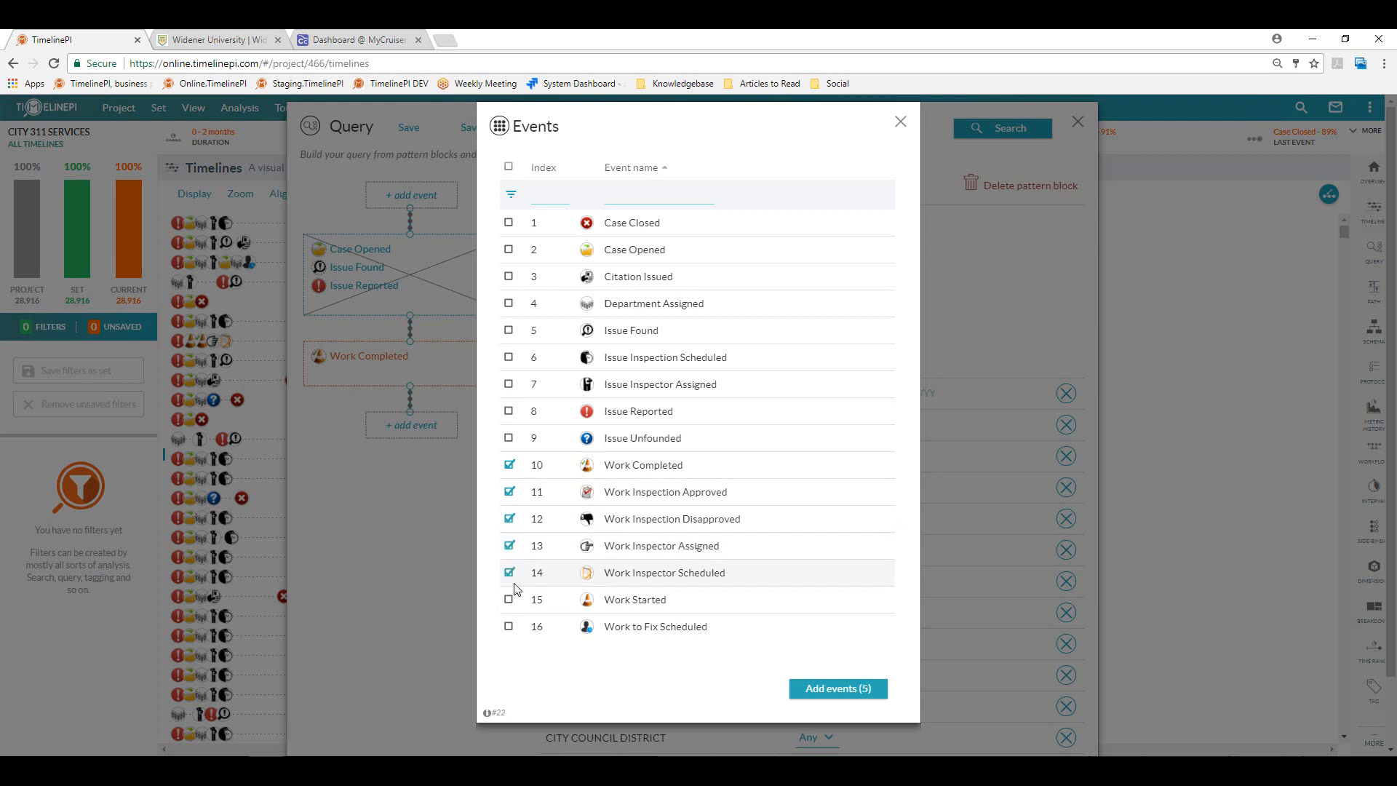
pyautogui.click(510, 599)
pyautogui.click(509, 626)
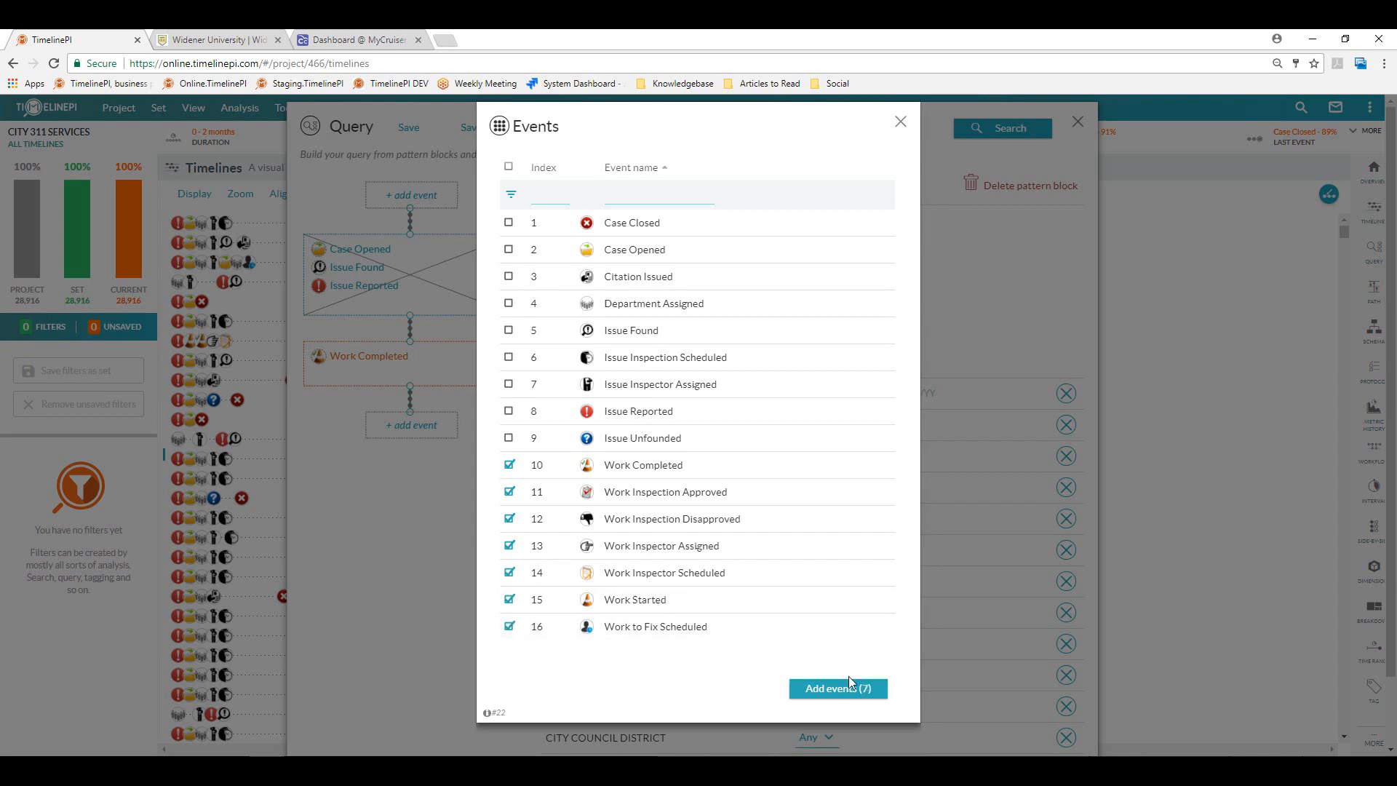
pyautogui.click(804, 687)
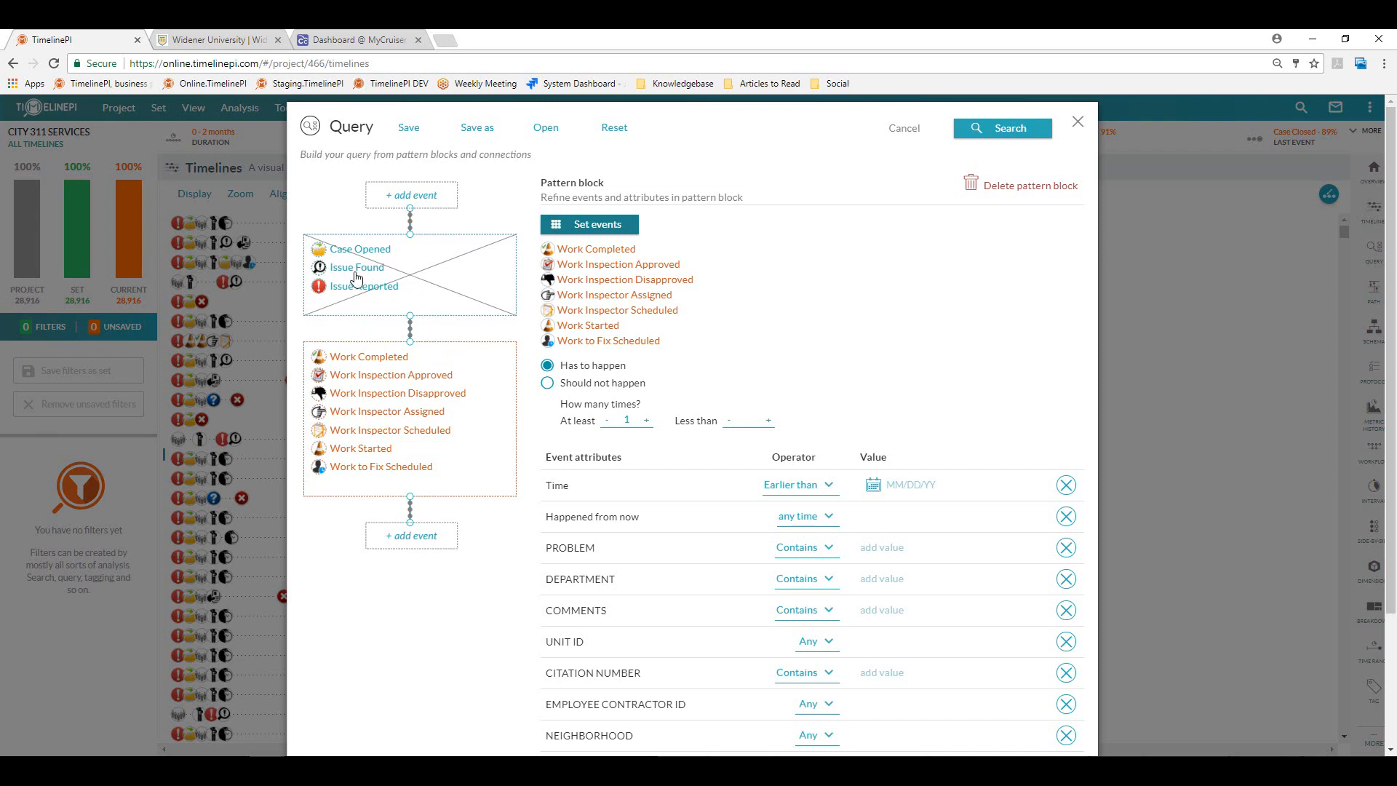
pyautogui.click(1023, 131)
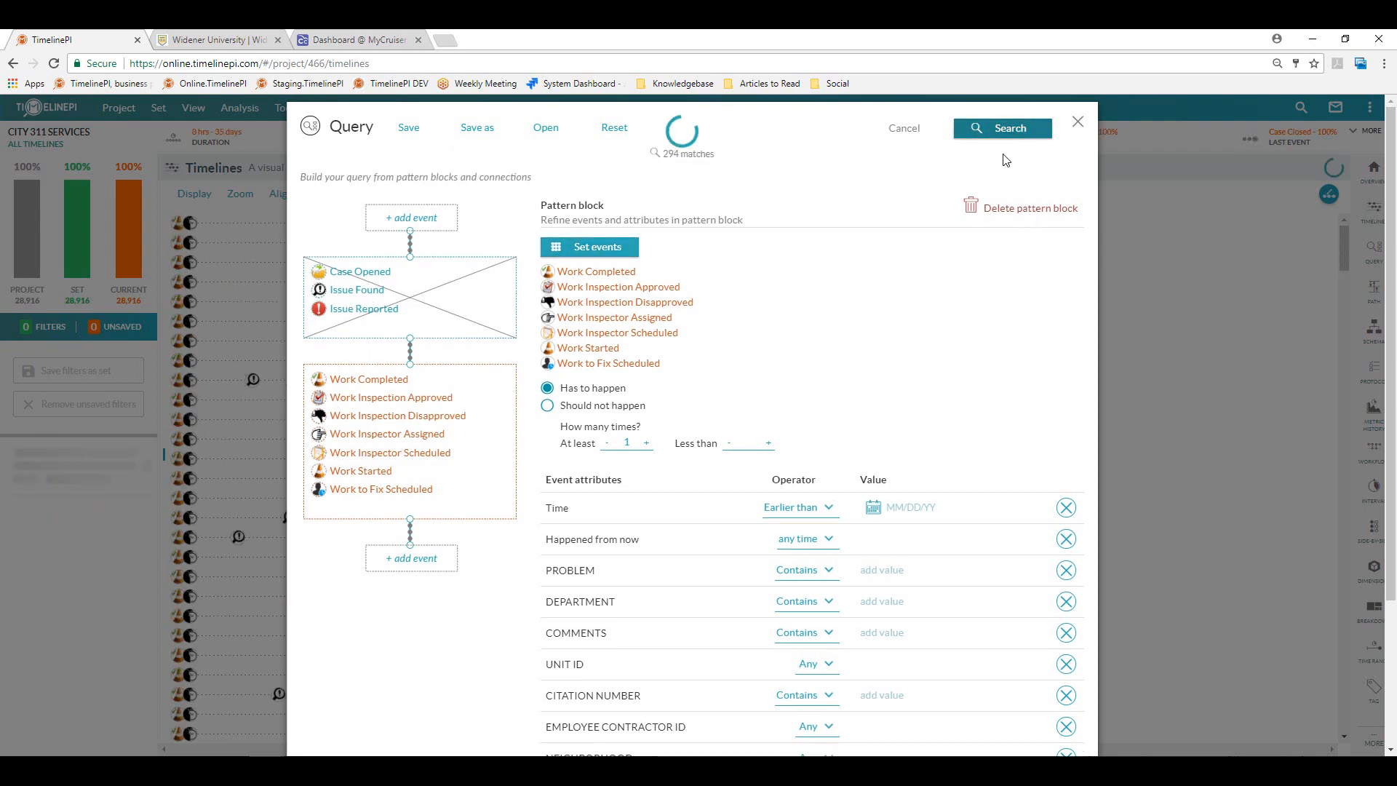